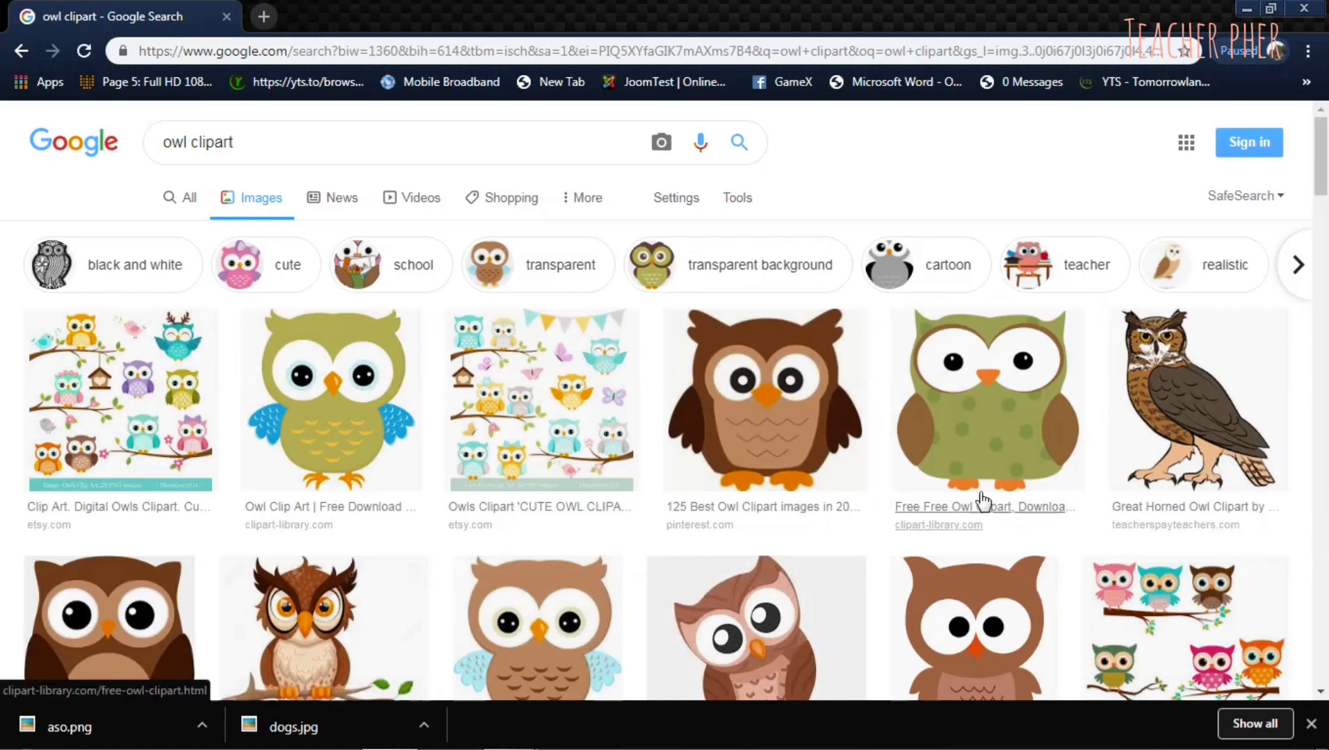
Scroll the Google Images results and preview the Cutesy Owls Clip Art Set picture
{"action": "scroll", "coordinate": [984, 496], "scroll_direction": "down", "scroll_amount": 5}
{"action": "scroll", "coordinate": [994, 461], "scroll_direction": "down", "scroll_amount": 4}
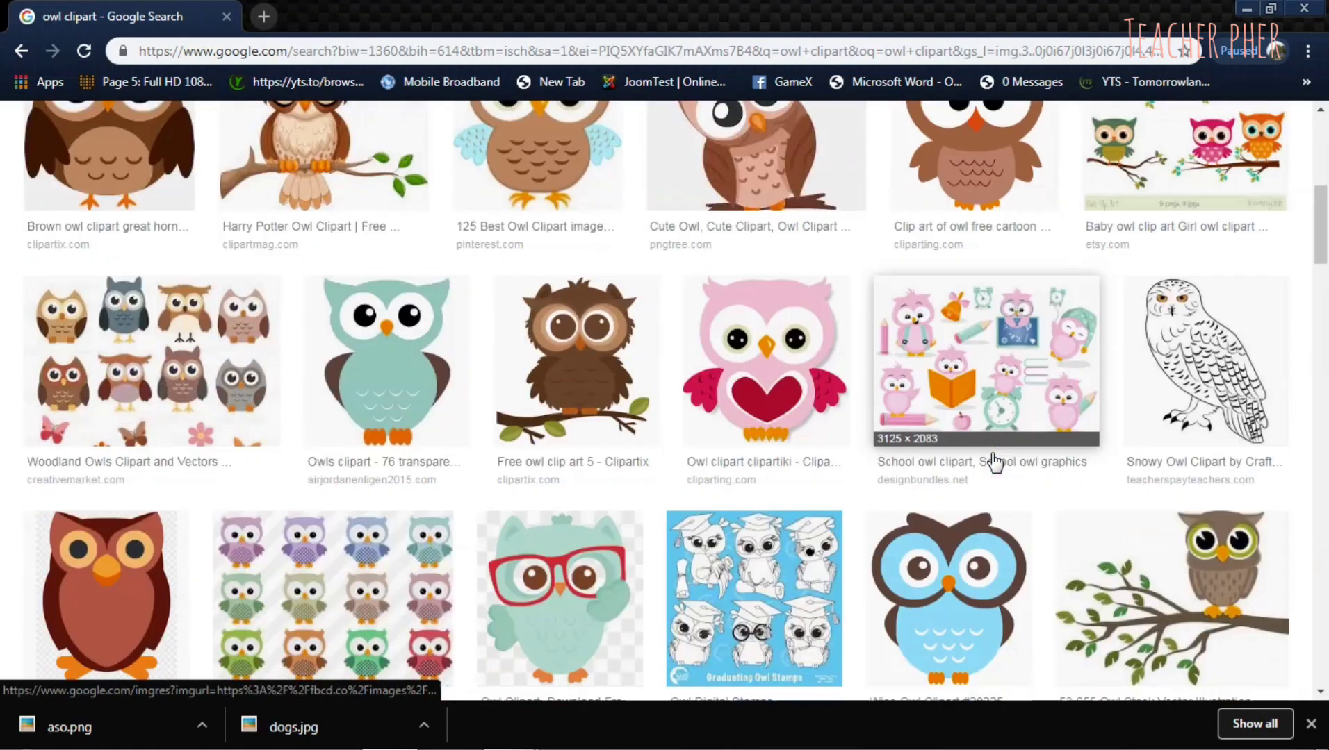
{"action": "scroll", "coordinate": [994, 461], "scroll_direction": "down", "scroll_amount": 3}
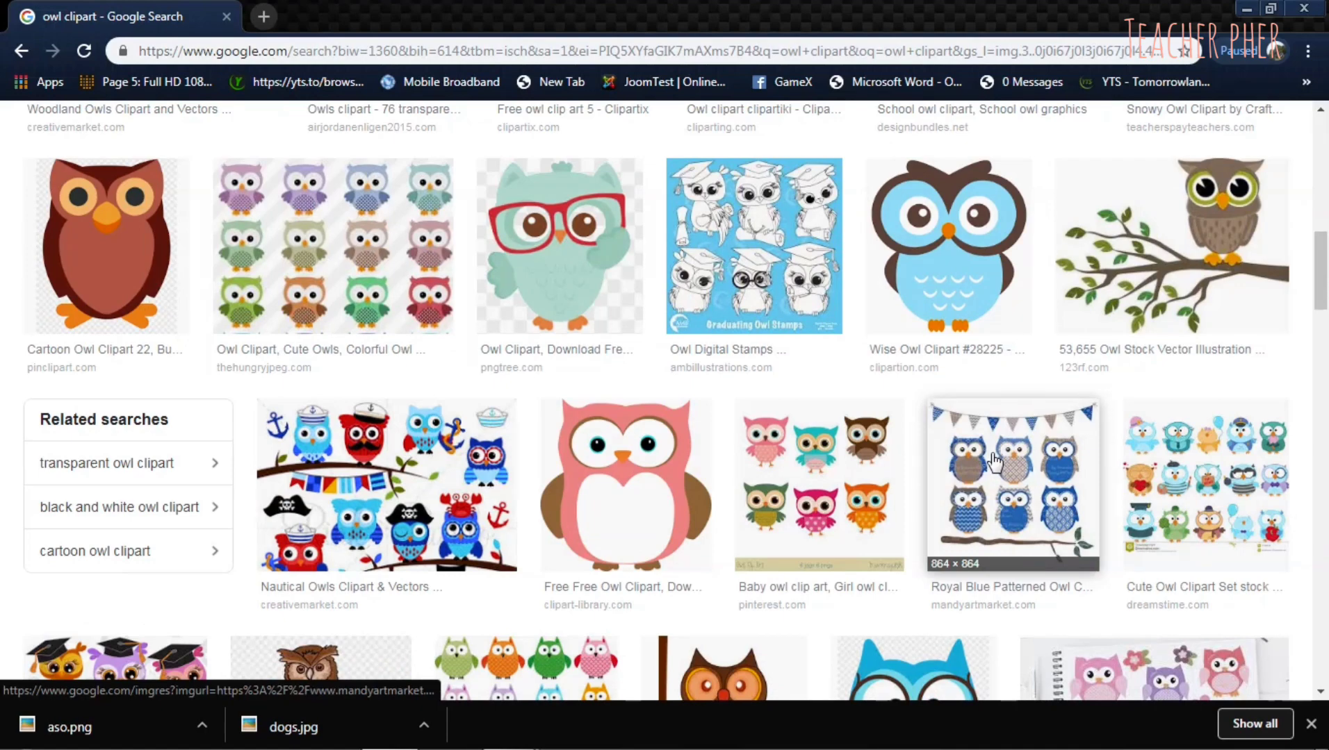
{"action": "scroll", "coordinate": [994, 461], "scroll_direction": "down", "scroll_amount": 1}
{"action": "scroll", "coordinate": [994, 461], "scroll_direction": "down", "scroll_amount": 2}
{"action": "left_click", "coordinate": [514, 517]}
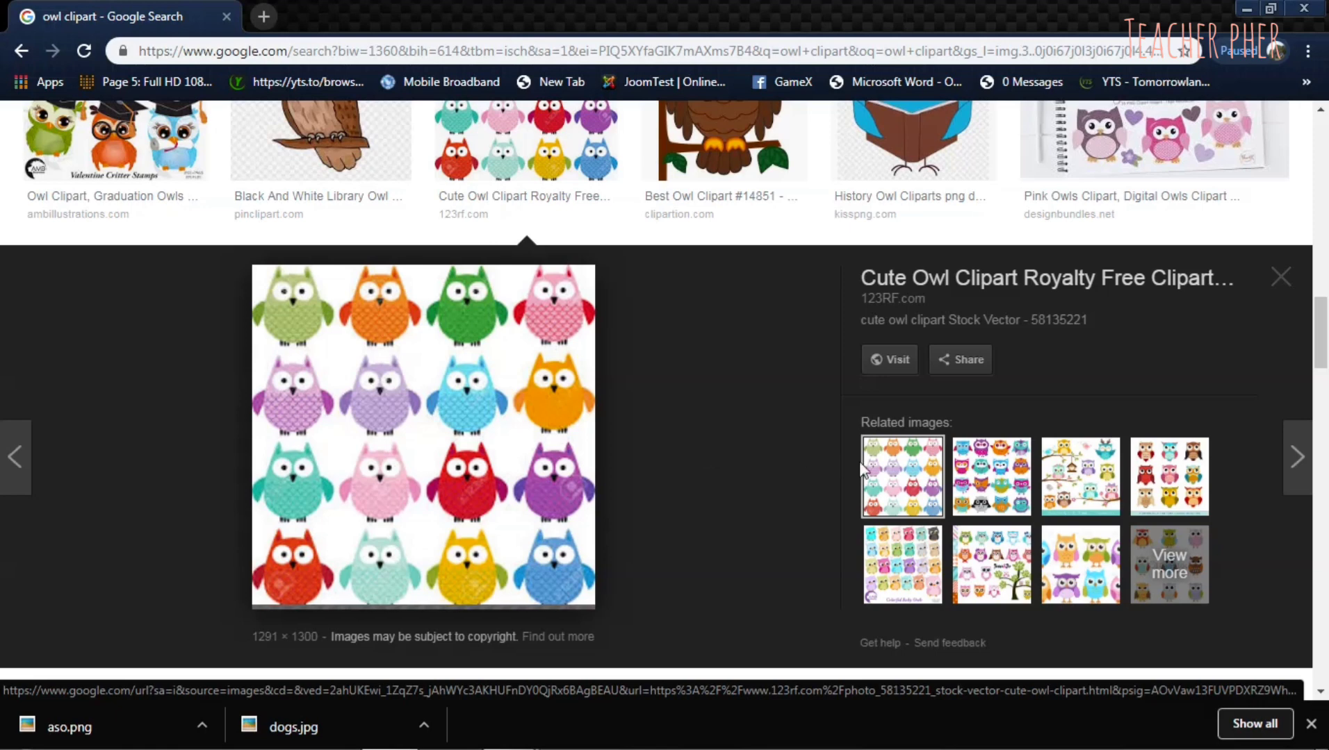
{"action": "left_click", "coordinate": [971, 481]}
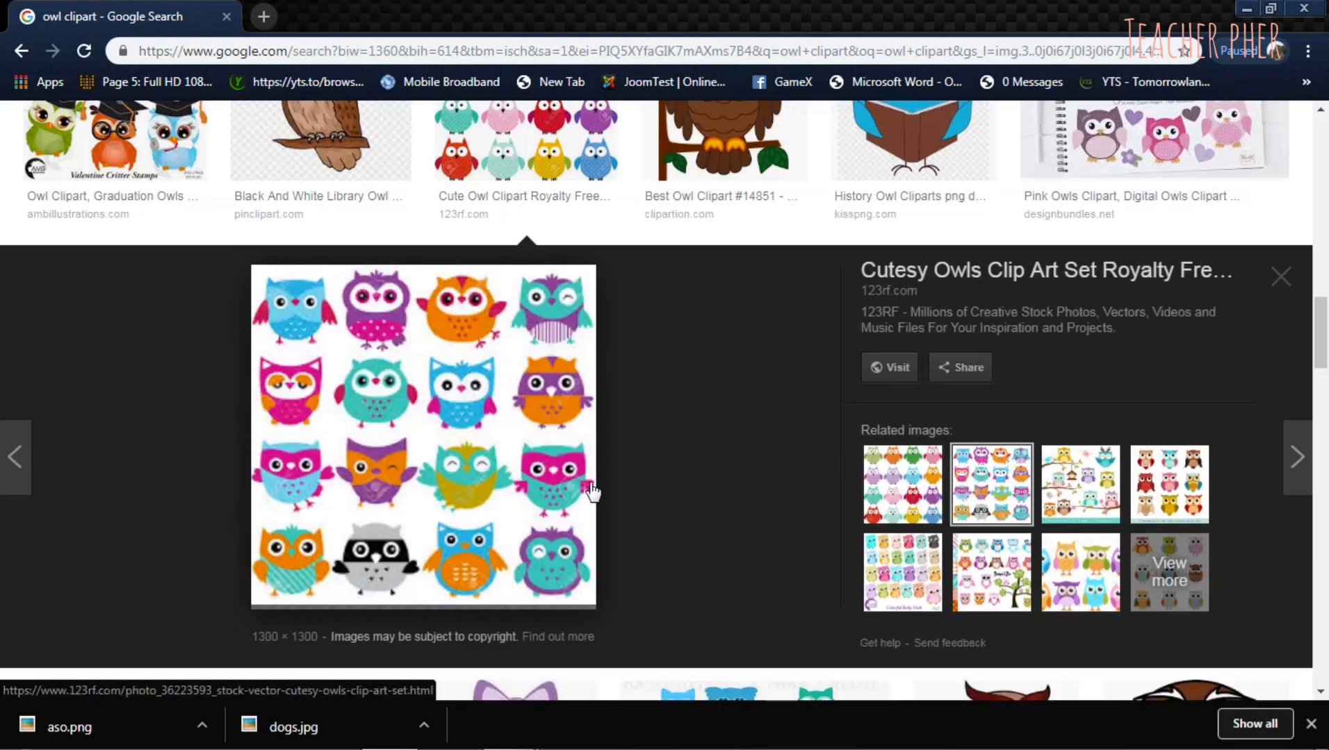
Save the owl picture to the Desktop under the name owl
{"action": "right_click", "coordinate": [357, 314]}
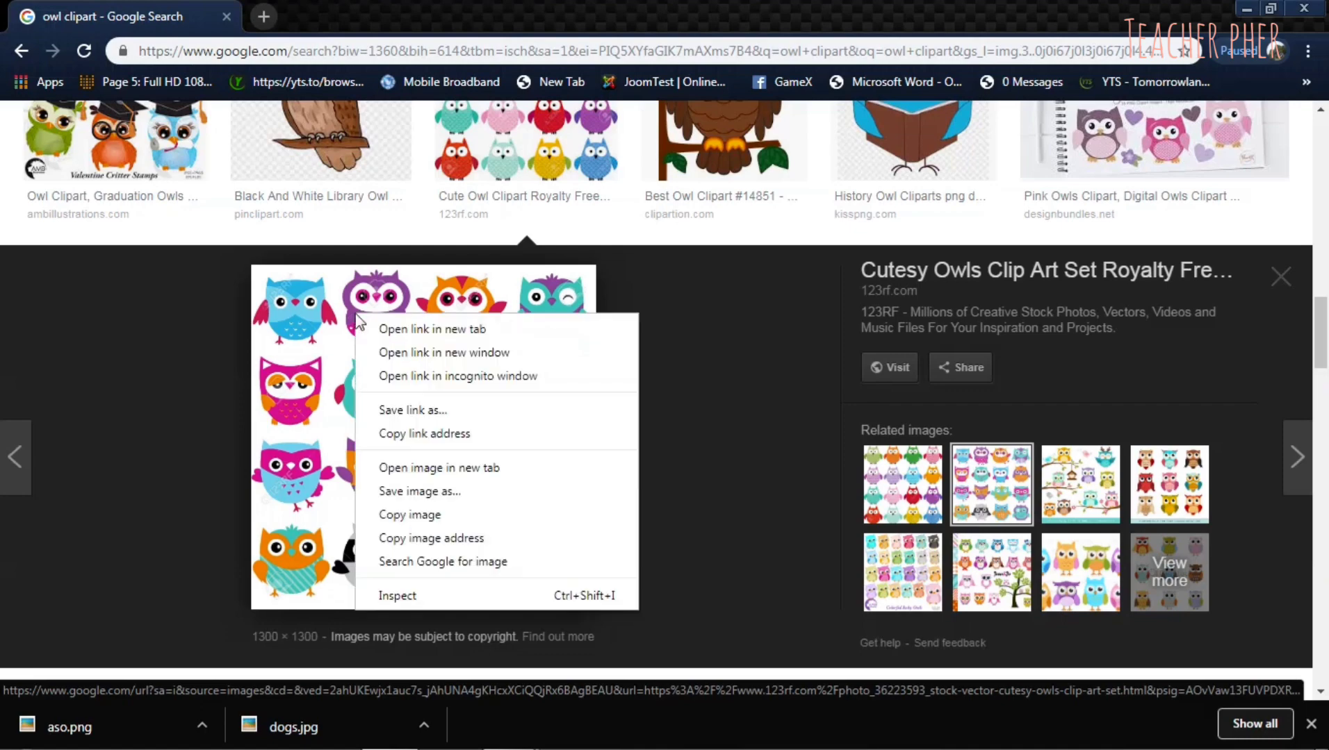
{"action": "left_click", "coordinate": [456, 499]}
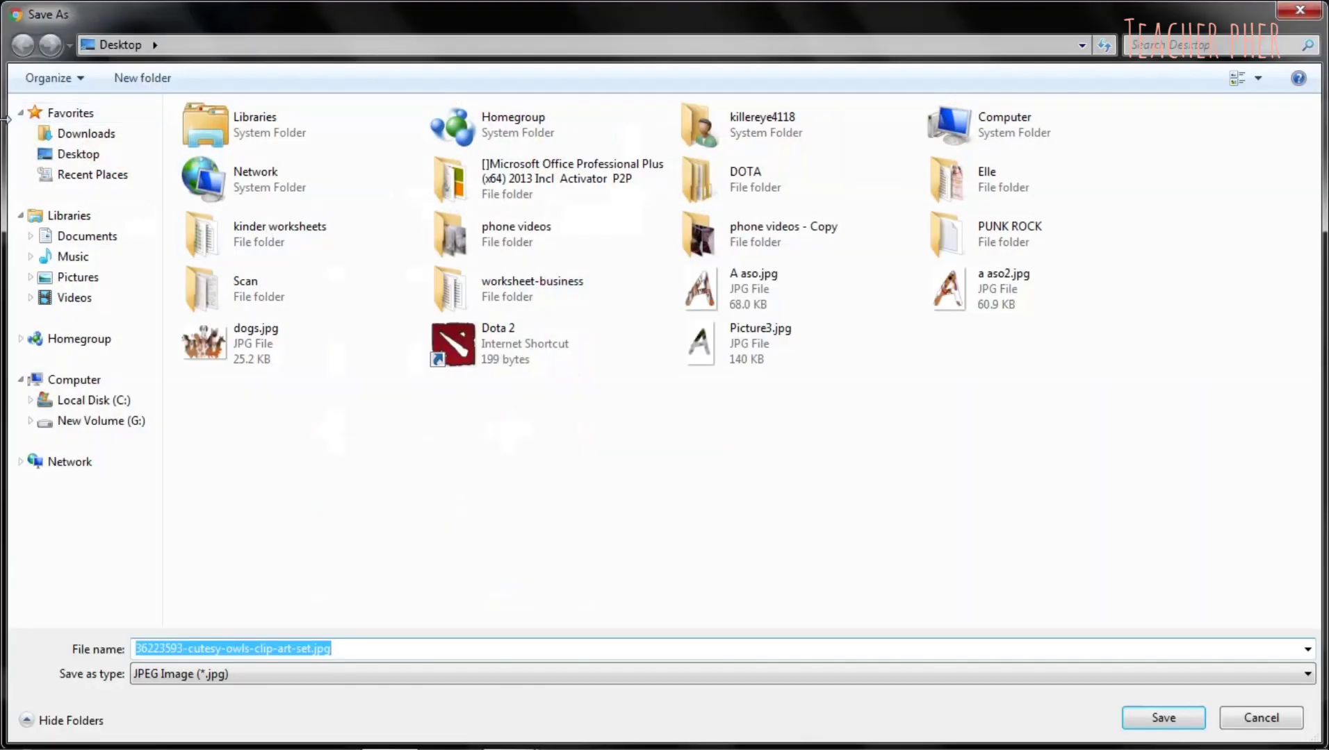
{"action": "left_click", "coordinate": [93, 160]}
{"action": "double_click", "coordinate": [357, 645]}
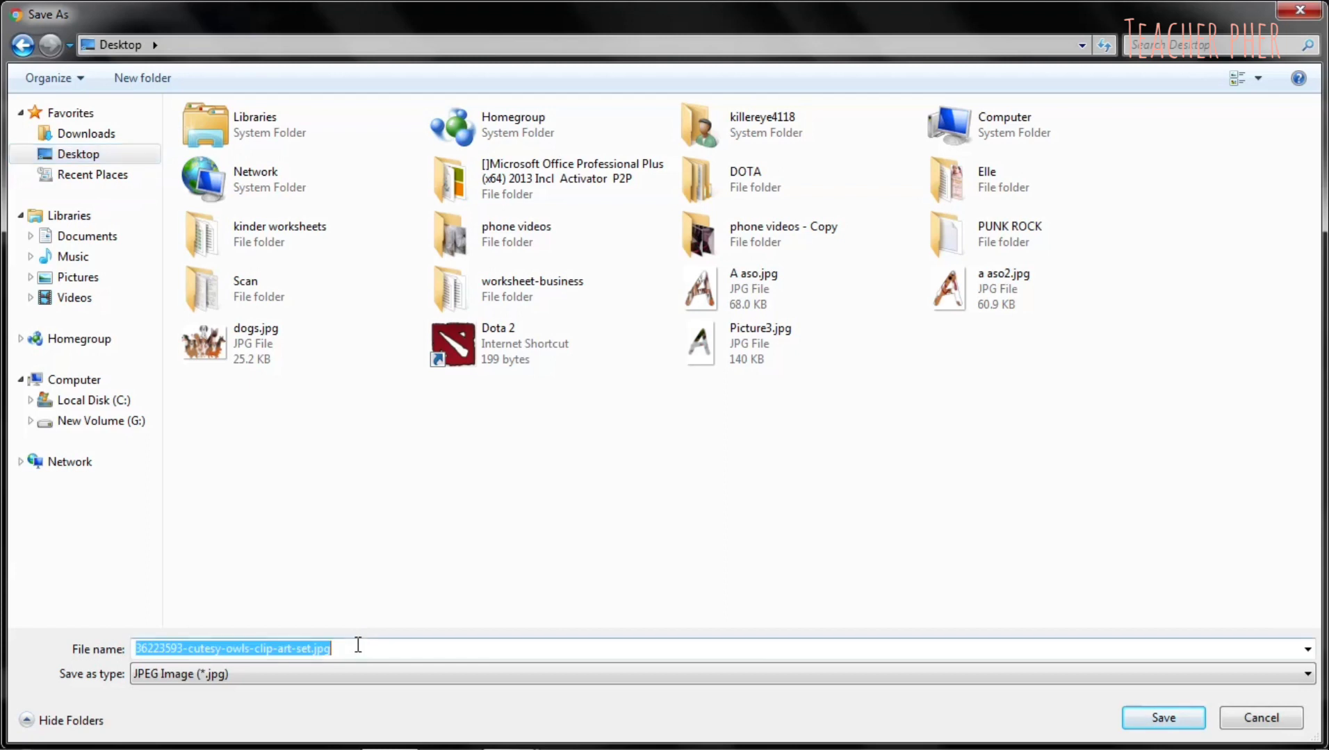
{"action": "type", "text": "owl"}
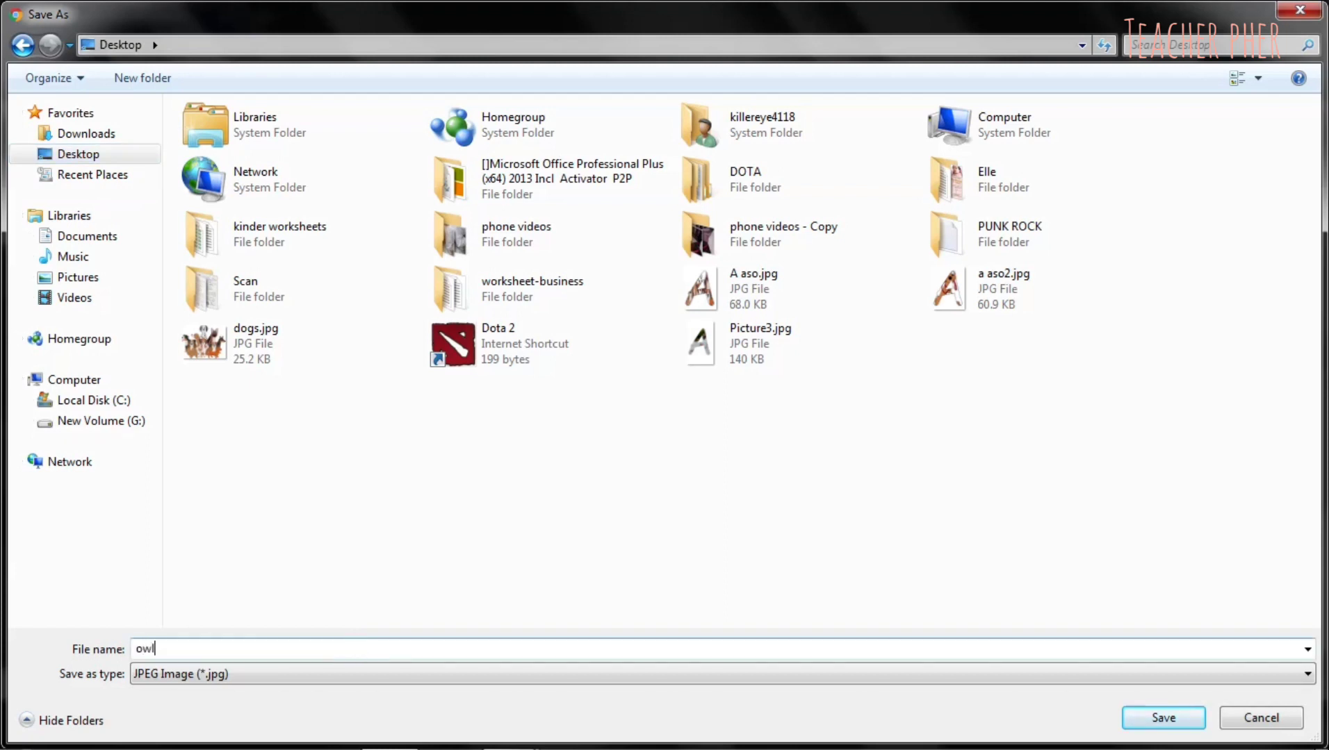
{"action": "left_click", "coordinate": [1162, 718]}
{"action": "key", "text": "super"}
Start a blank PowerPoint presentation, delete the title placeholder and type 0 in the subtitle
{"action": "left_click", "coordinate": [90, 309]}
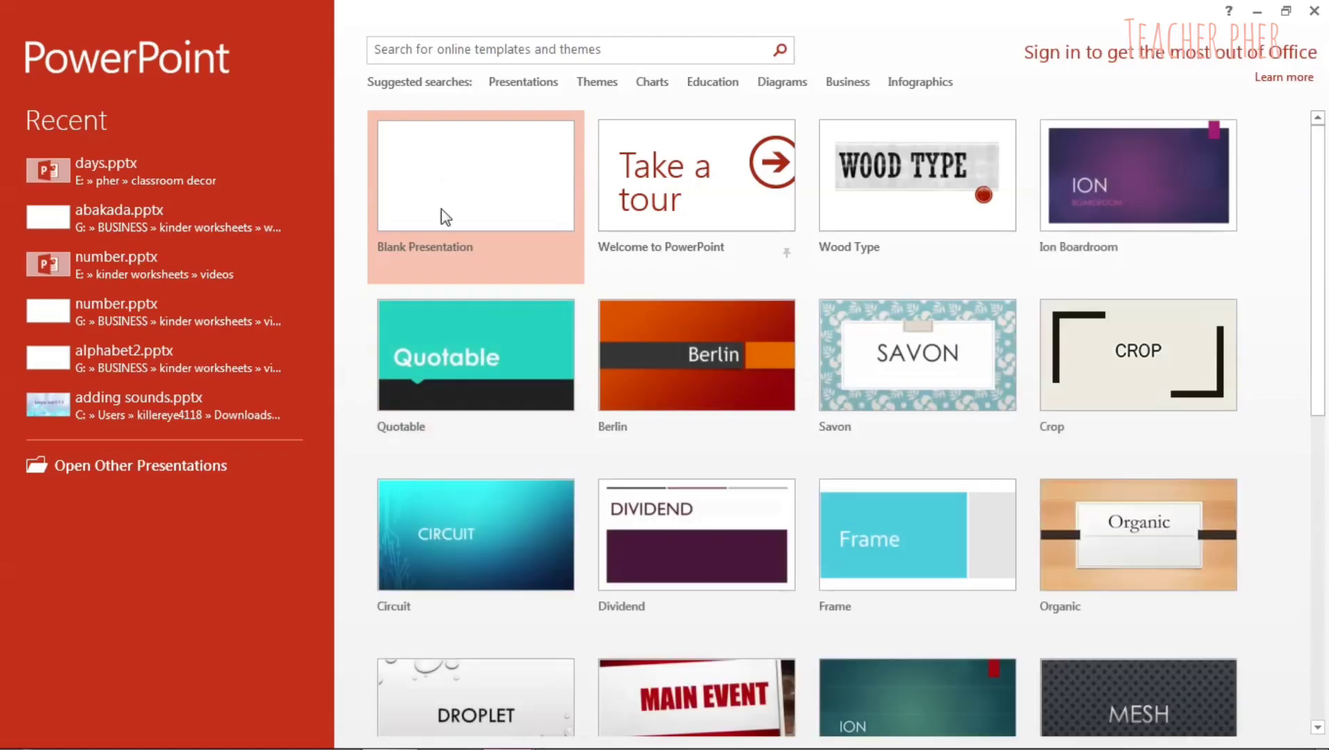
{"action": "left_click", "coordinate": [465, 164]}
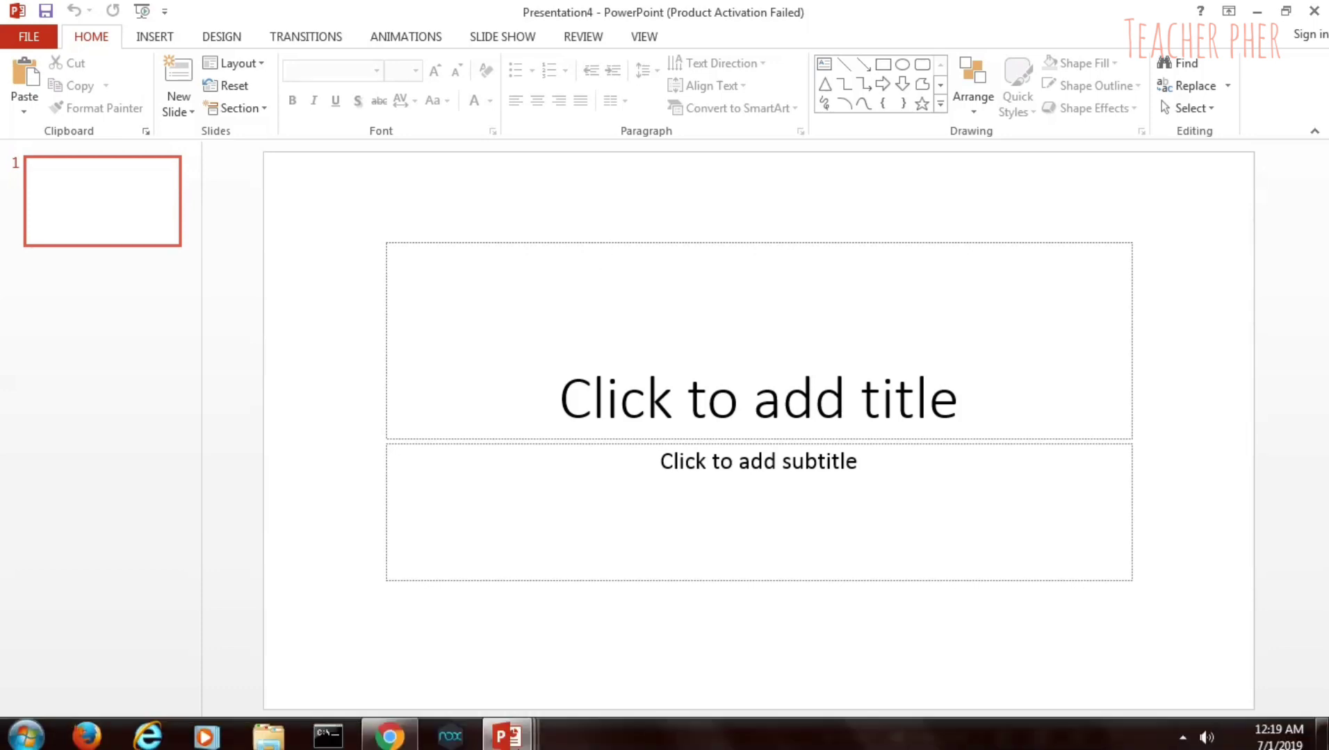
{"action": "left_click", "coordinate": [559, 243]}
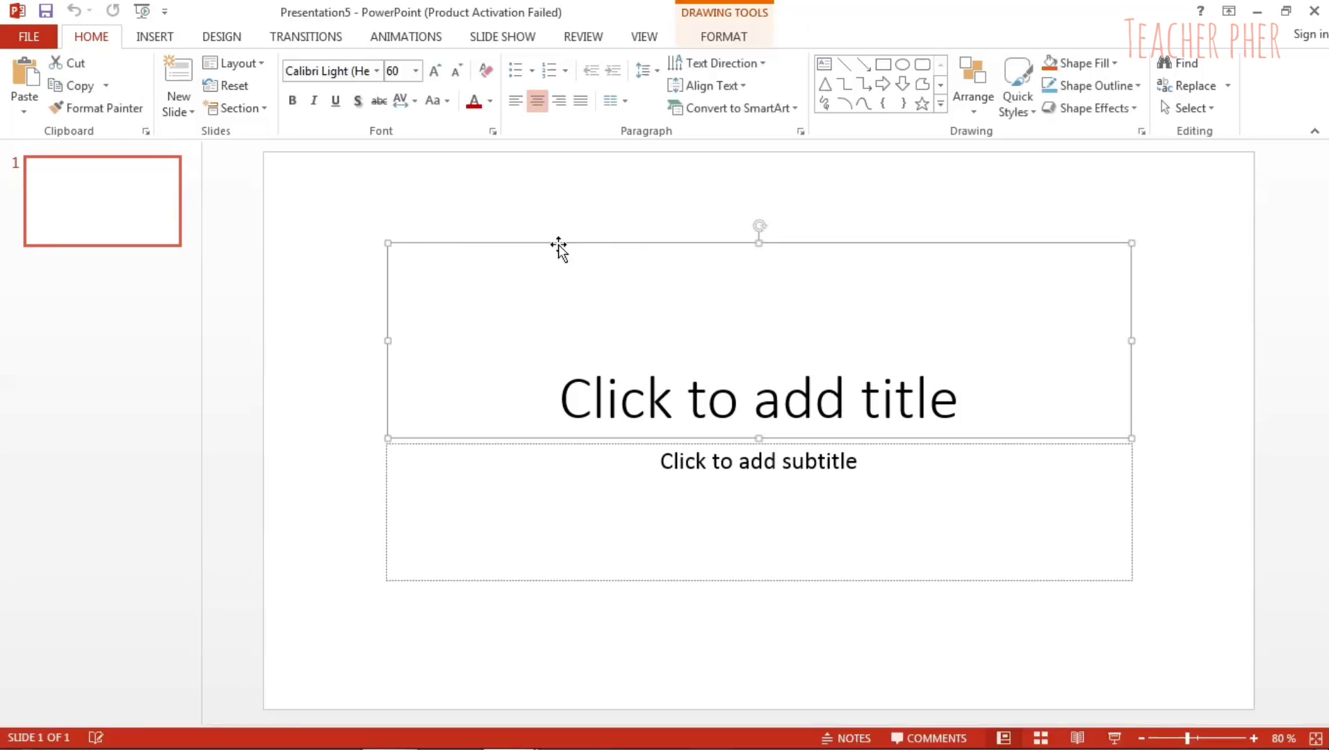
{"action": "key", "text": "Delete"}
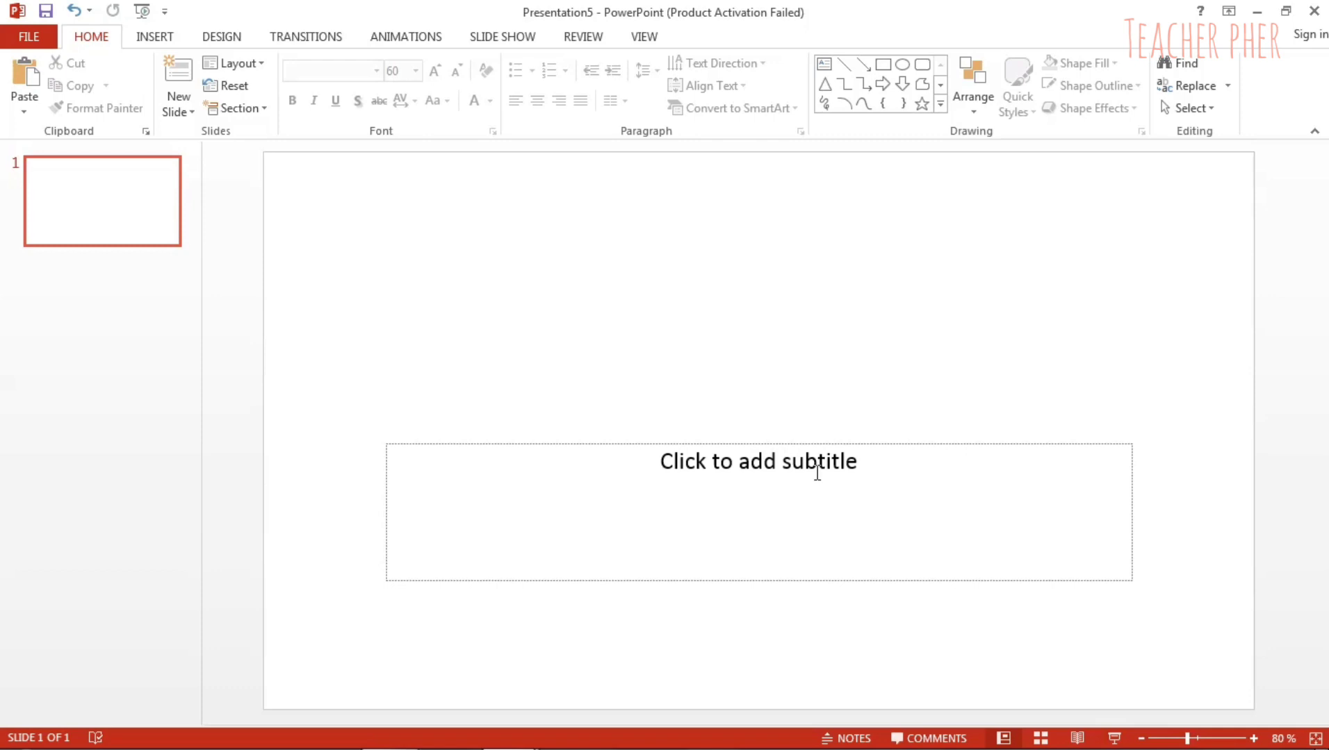
{"action": "left_click", "coordinate": [817, 473]}
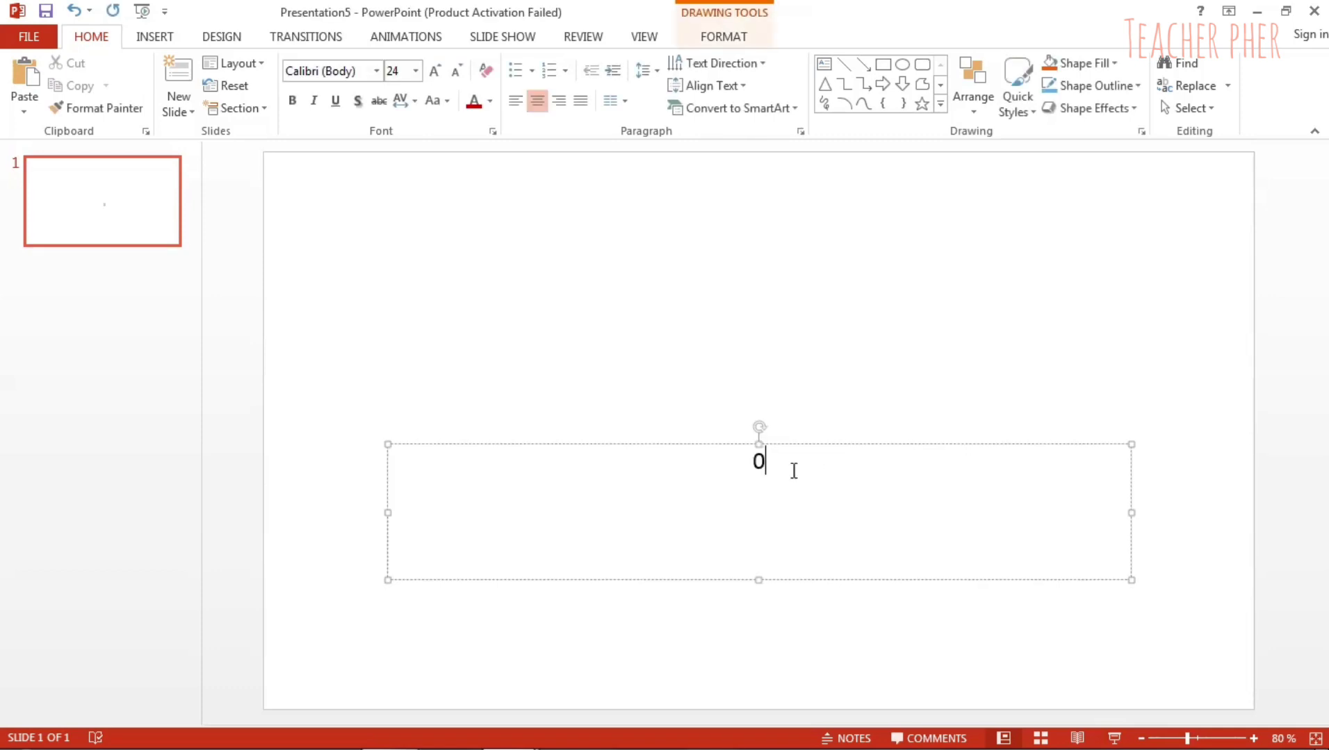
Enlarge the 0 to font size 496
{"action": "left_click", "coordinate": [434, 70]}
{"action": "left_click", "coordinate": [435, 70]}
{"action": "left_click", "coordinate": [434, 70]}
{"action": "left_click", "coordinate": [435, 70]}
{"action": "left_click", "coordinate": [434, 70]}
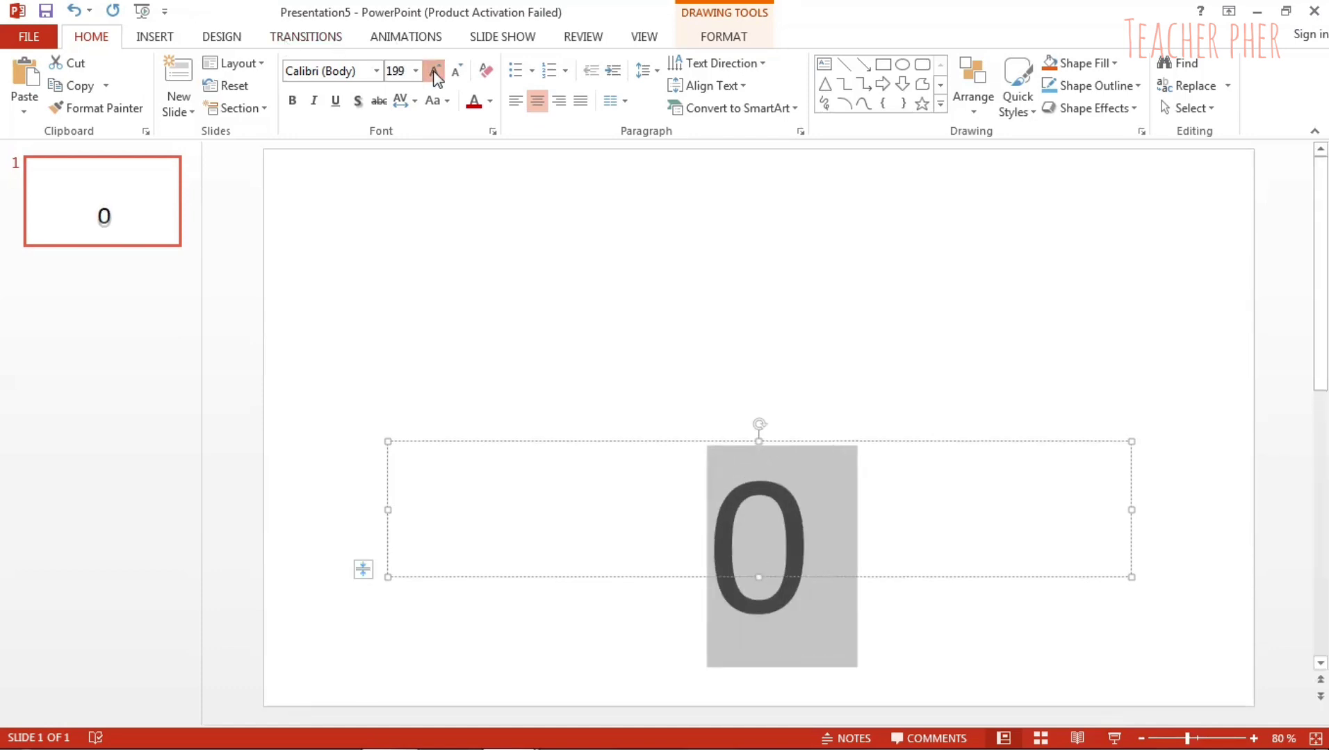
{"action": "left_click", "coordinate": [434, 71]}
{"action": "left_click", "coordinate": [434, 70]}
{"action": "left_click", "coordinate": [434, 71]}
{"action": "left_click", "coordinate": [434, 70]}
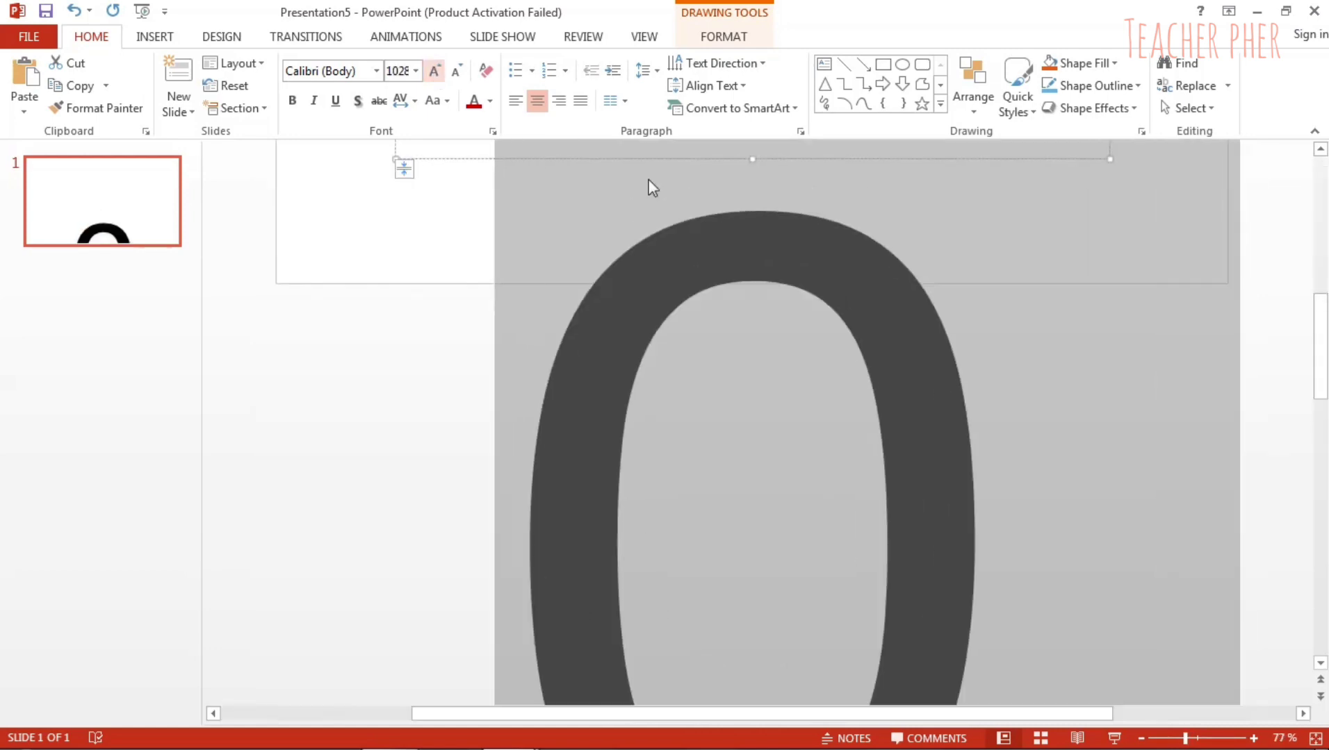
{"action": "left_click", "coordinate": [457, 71]}
{"action": "left_click", "coordinate": [456, 72]}
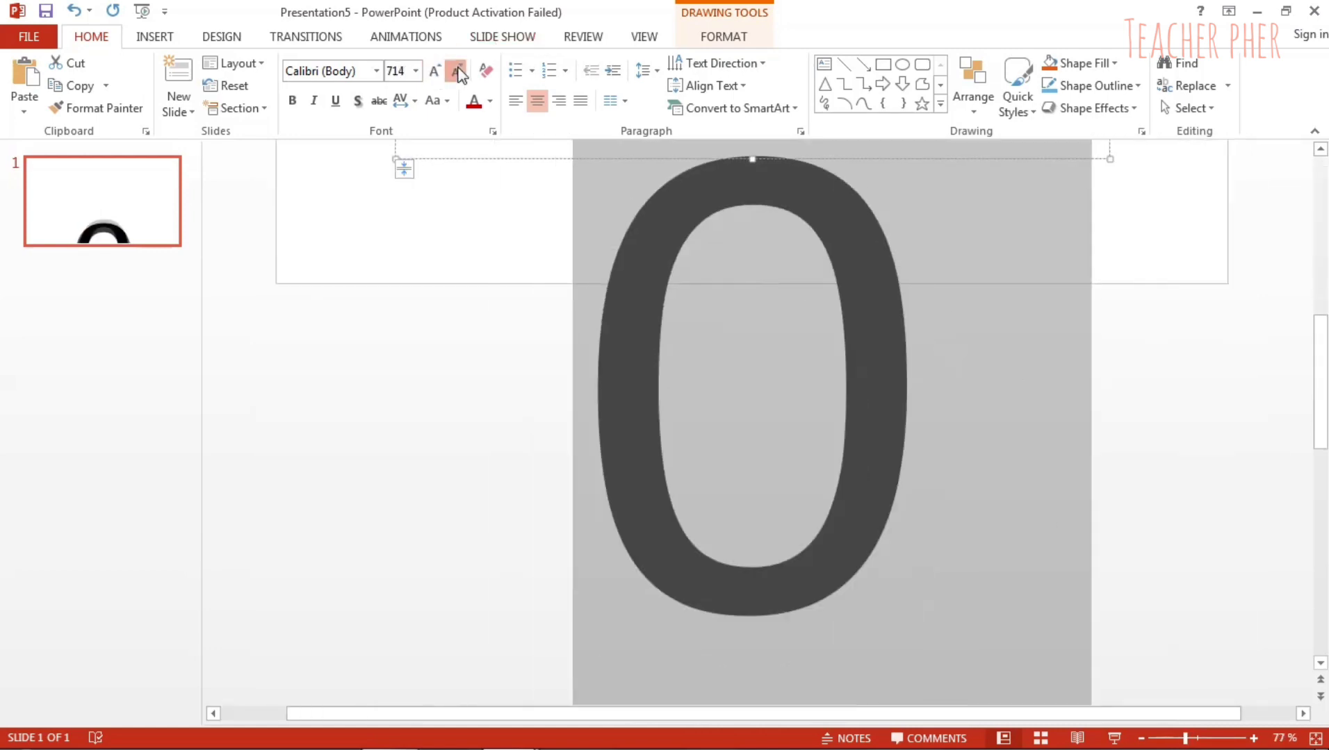
{"action": "left_click", "coordinate": [456, 72]}
{"action": "left_click", "coordinate": [457, 71]}
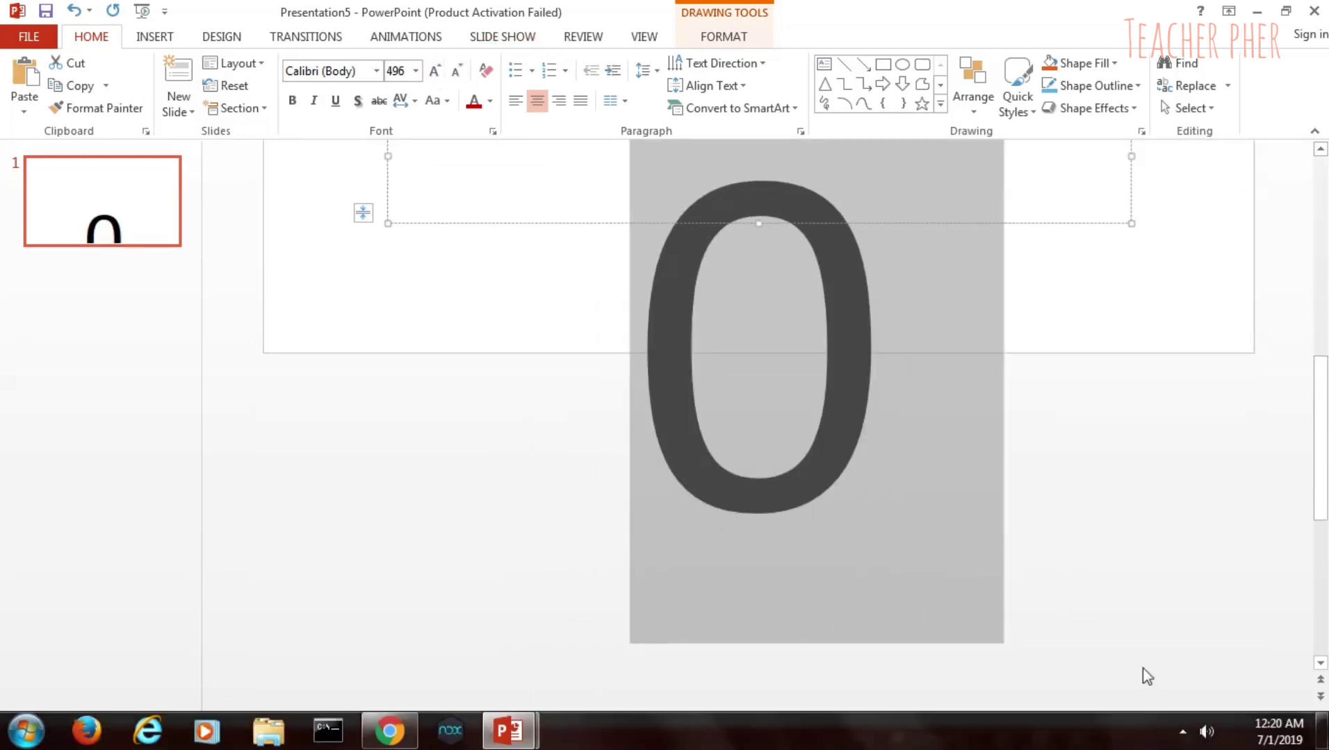
{"action": "left_click", "coordinate": [1142, 739]}
{"action": "left_click", "coordinate": [1142, 739]}
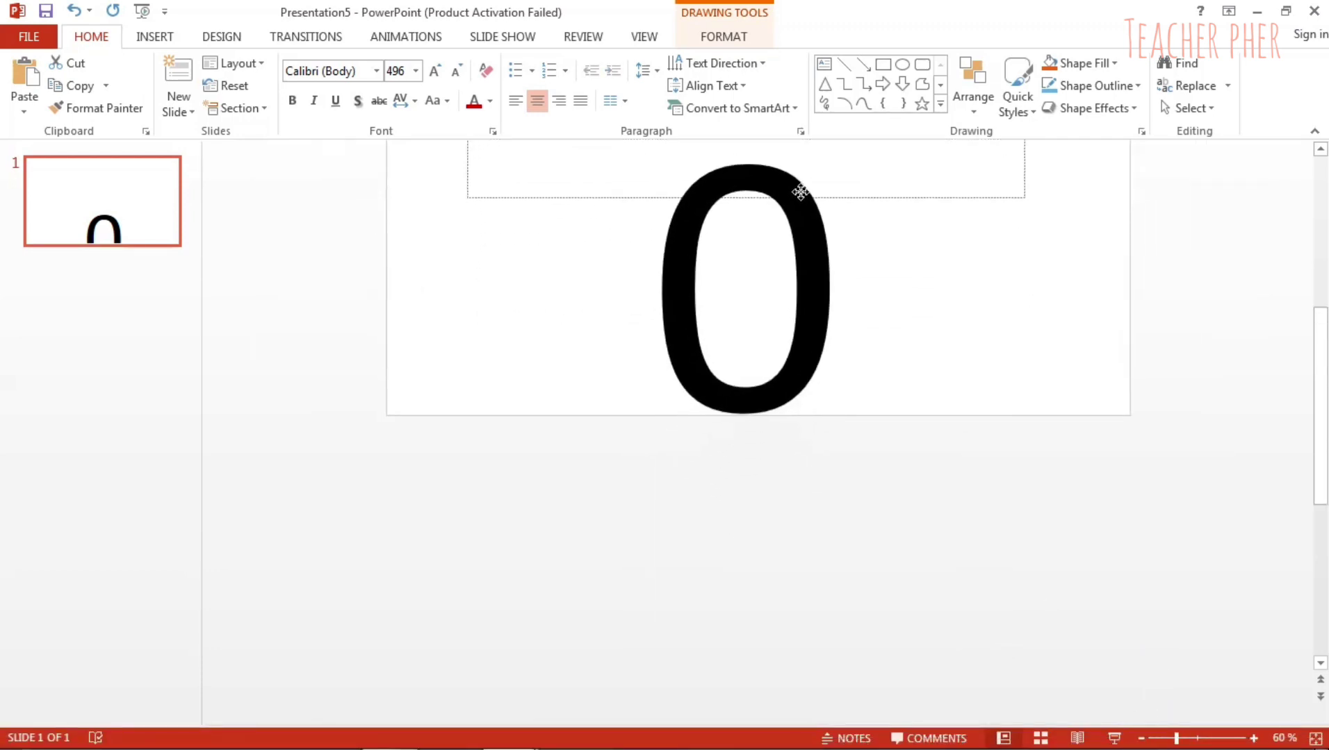
Move the 0 text box onto the slide and resize it tightly around the 0 on the right
{"action": "left_click_drag", "start_coordinate": [814, 317], "coordinate": [799, 179]}
{"action": "scroll", "coordinate": [913, 580], "scroll_direction": "up", "scroll_amount": 3}
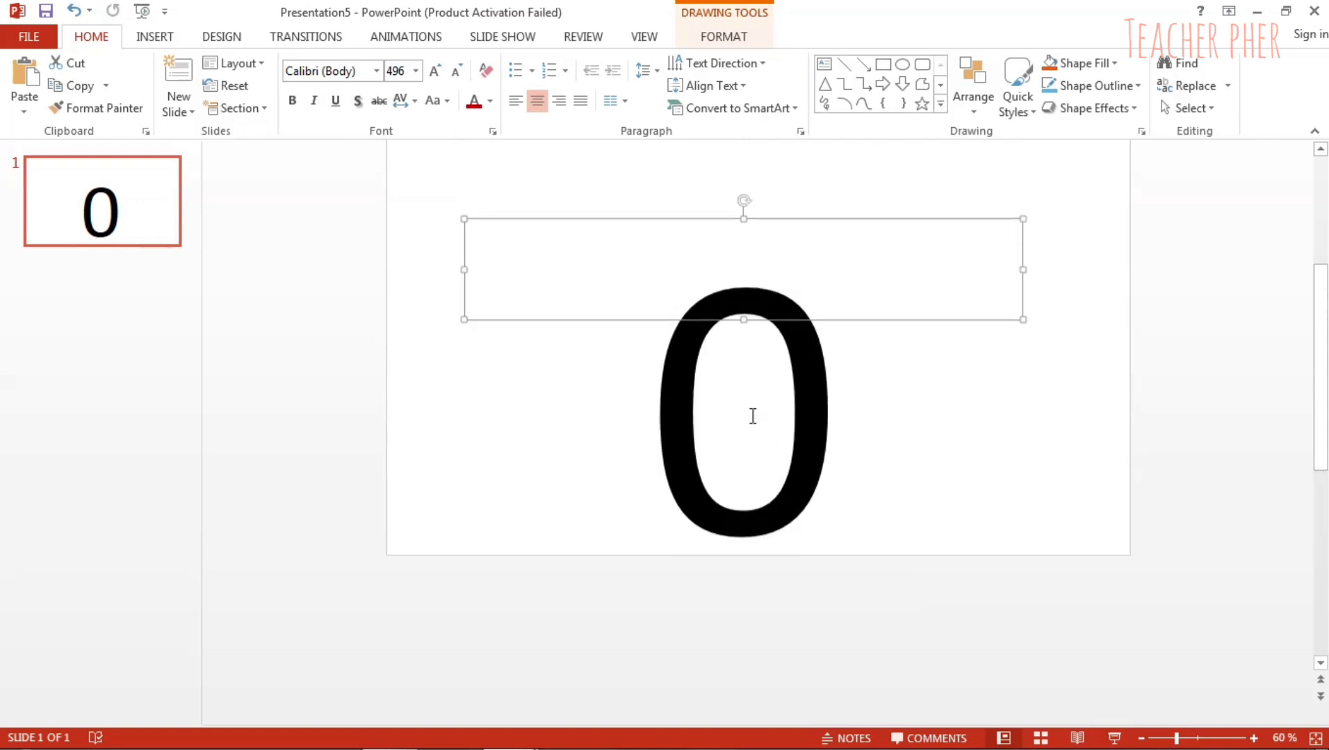
{"action": "left_click_drag", "start_coordinate": [743, 320], "coordinate": [770, 545]}
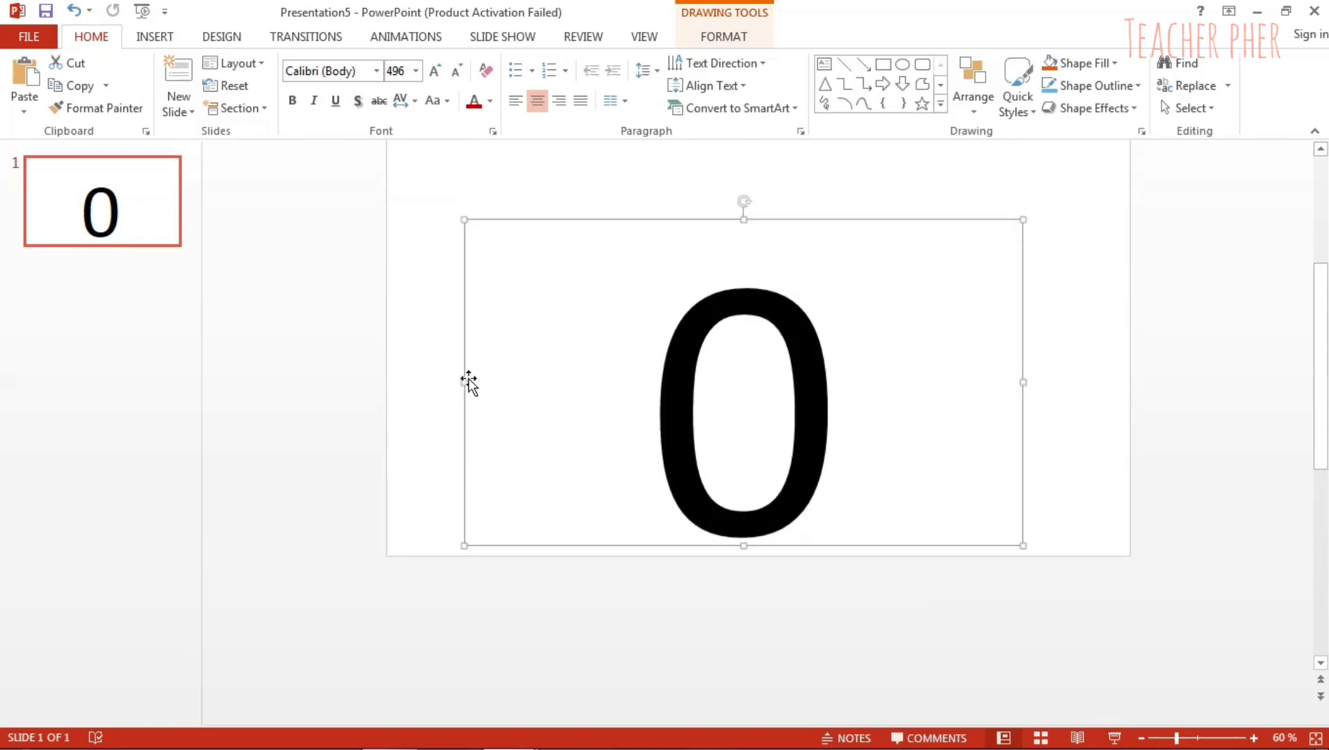
{"action": "left_click_drag", "start_coordinate": [464, 381], "coordinate": [778, 383]}
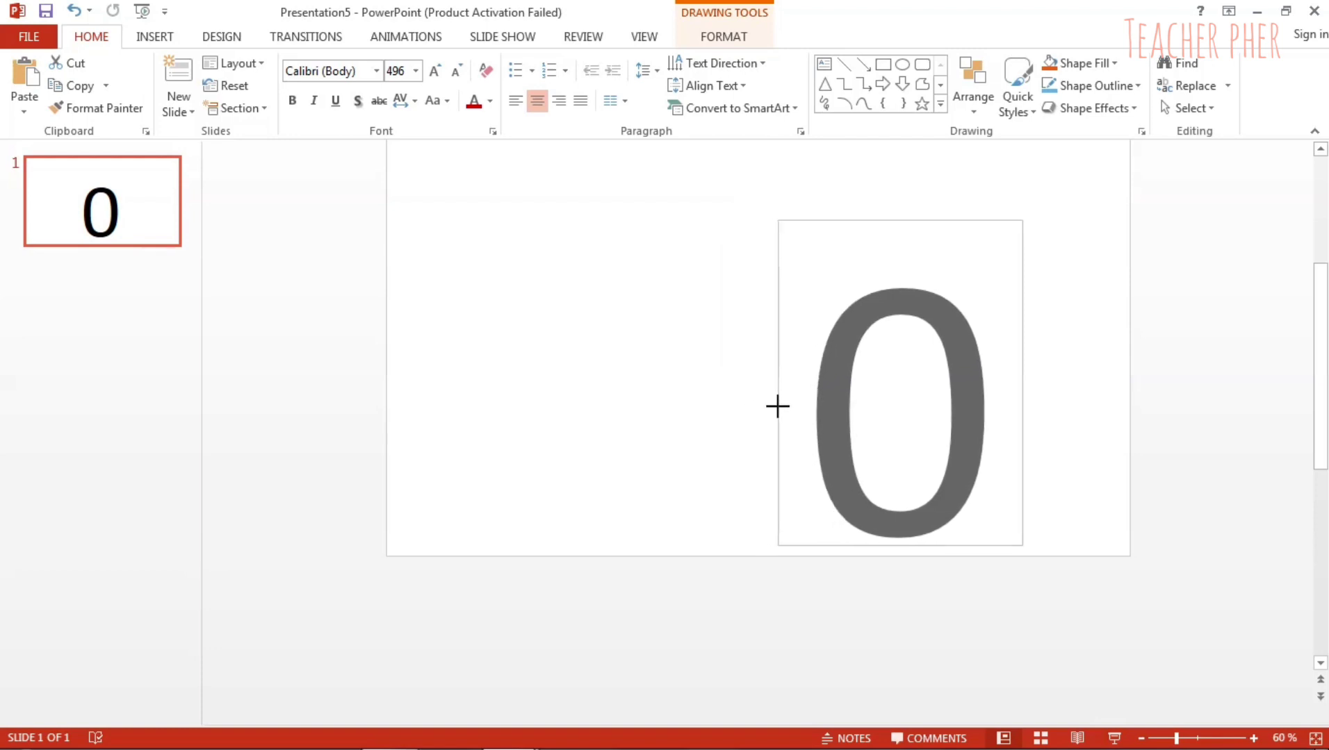
{"action": "left_click_drag", "start_coordinate": [898, 219], "coordinate": [930, 185]}
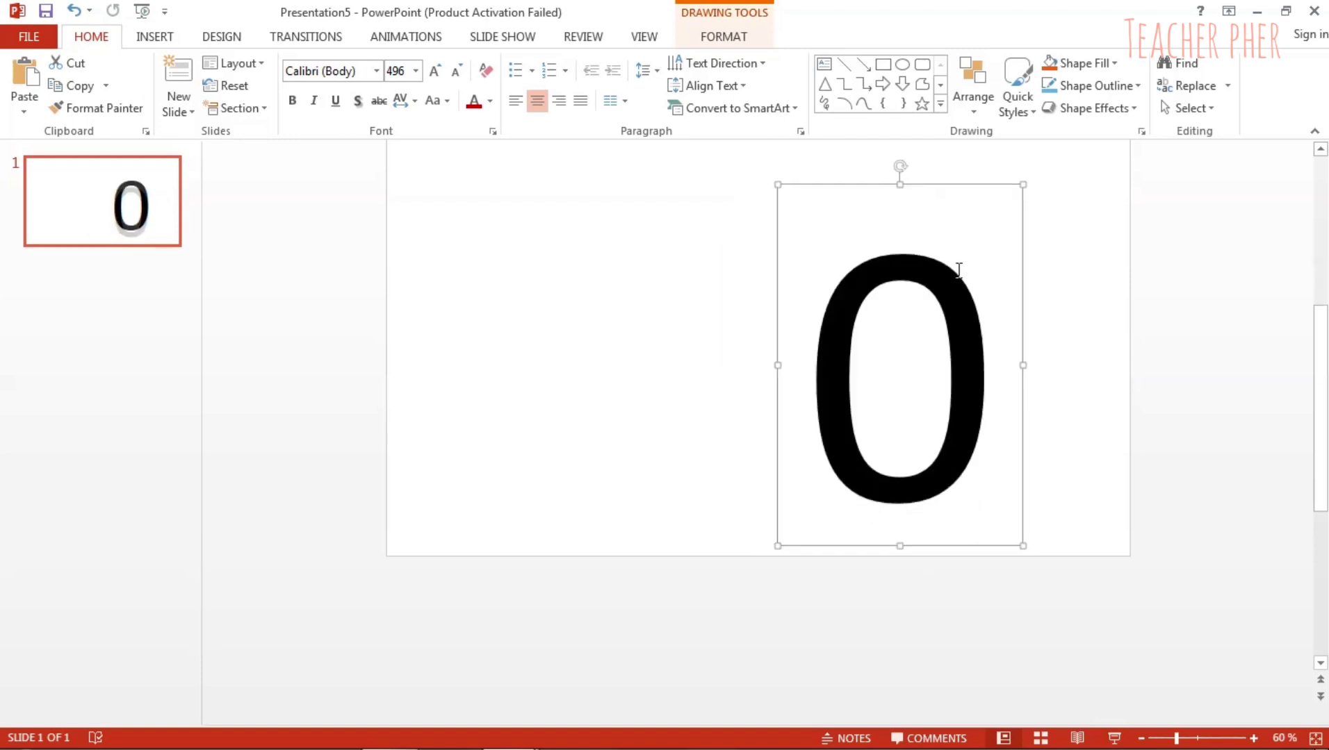
Change the 0's font to Comic Sans MS
{"action": "double_click", "coordinate": [827, 298]}
{"action": "left_click", "coordinate": [375, 71]}
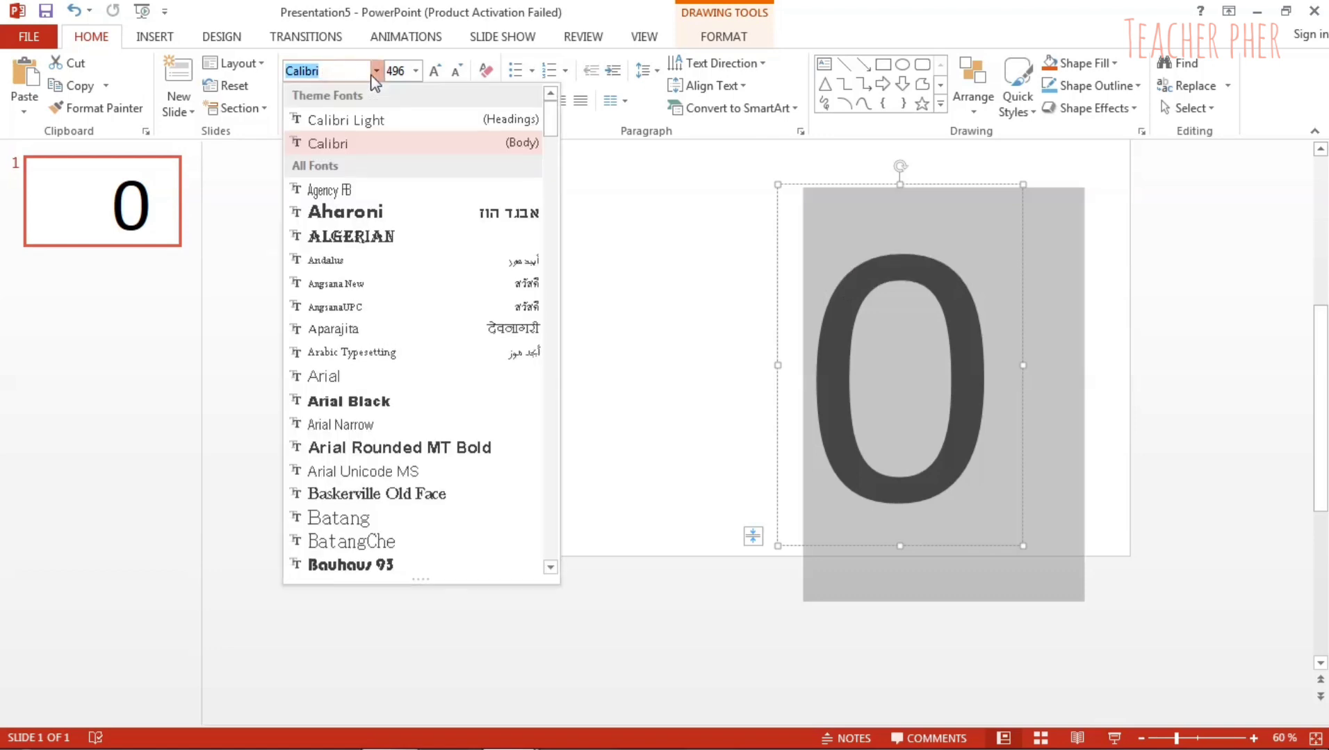
{"action": "type", "text": "Comic Sans MS"}
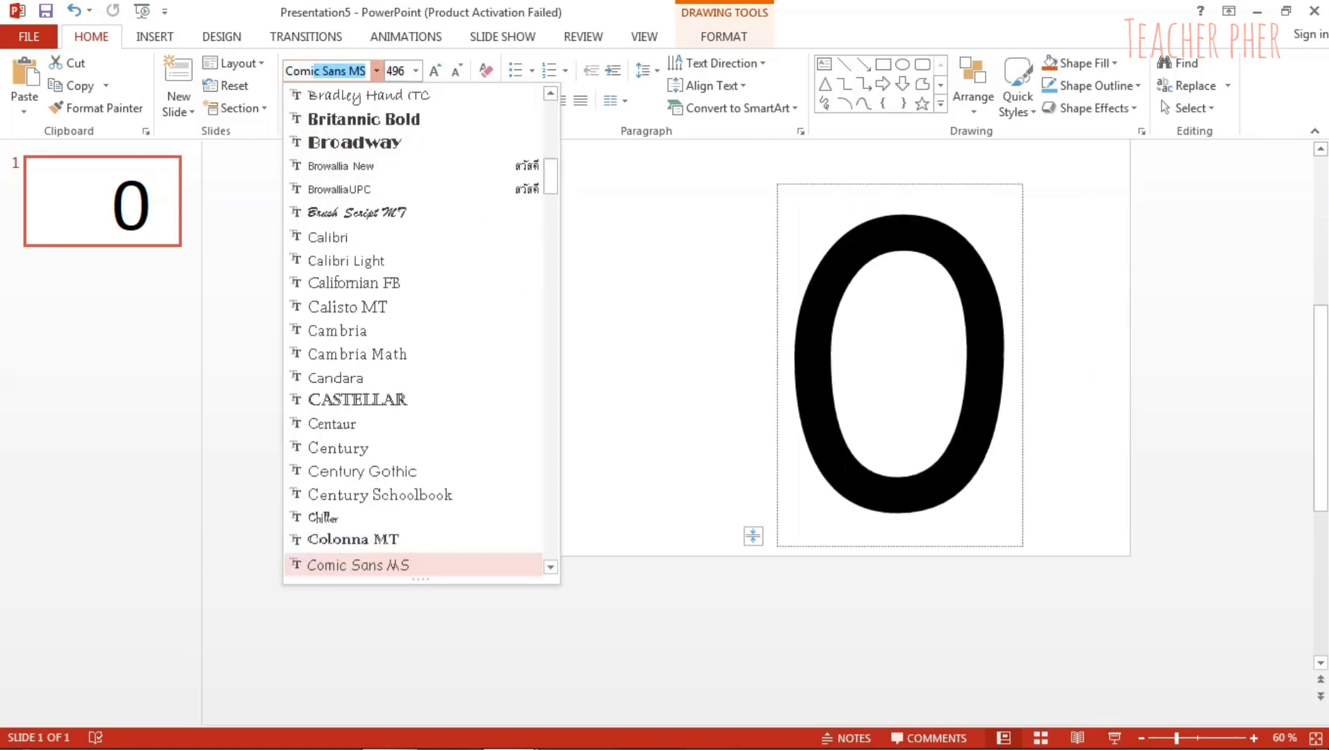
{"action": "key", "text": "Return"}
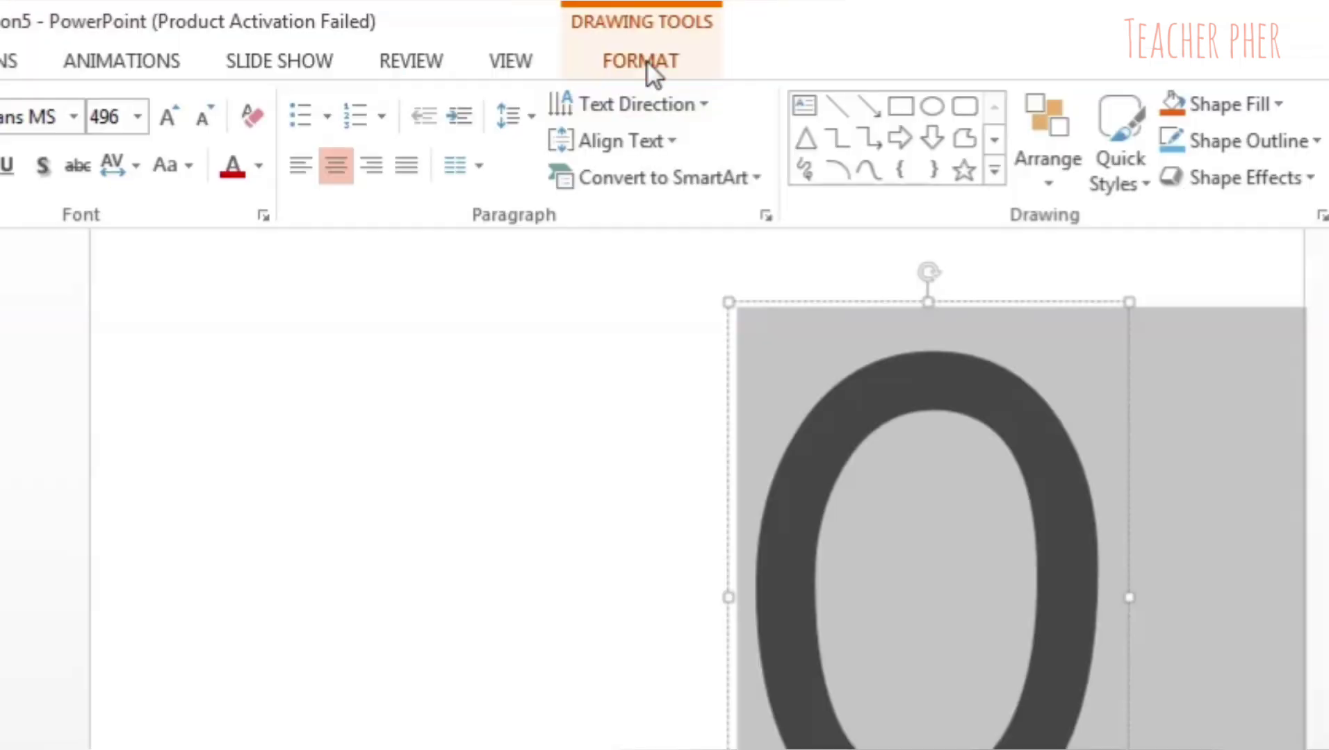
{"action": "left_click", "coordinate": [728, 38]}
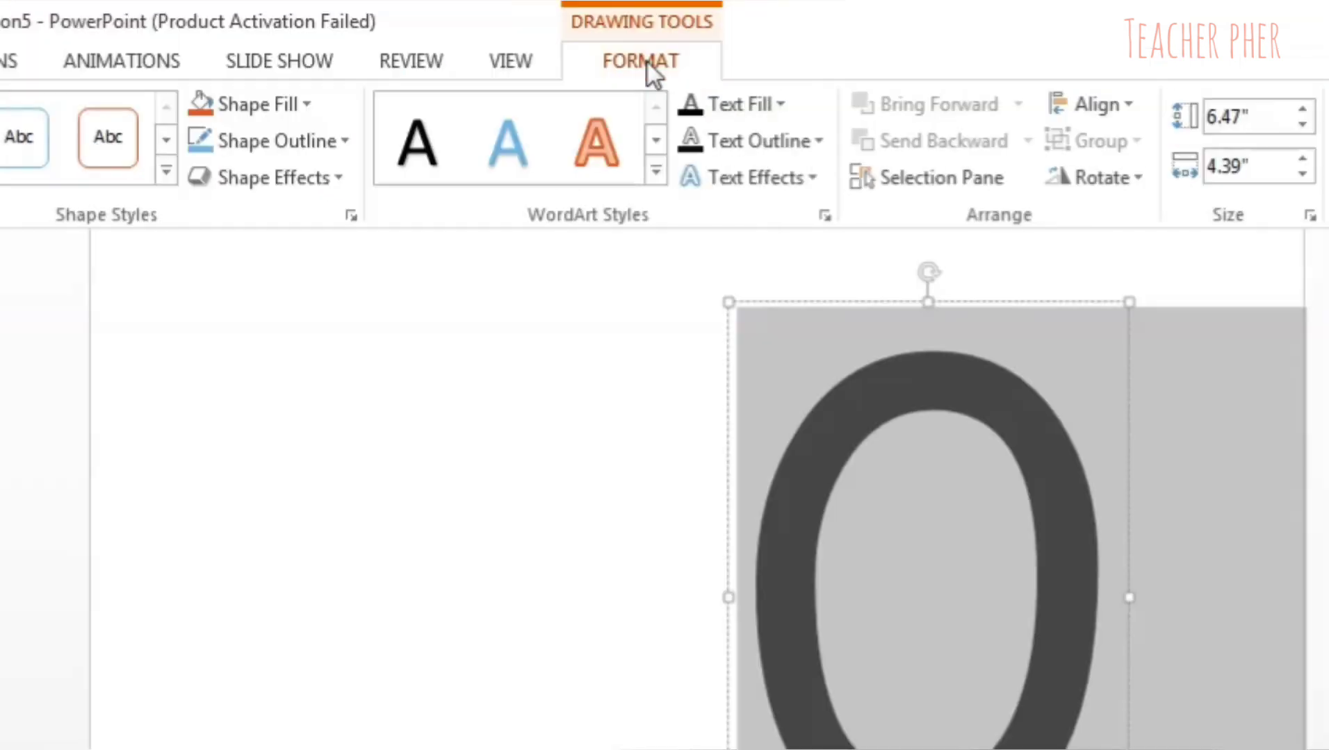
Use Text Fill > Picture to fill the 0 with owl.jpg from the Desktop
{"action": "left_click", "coordinate": [740, 109]}
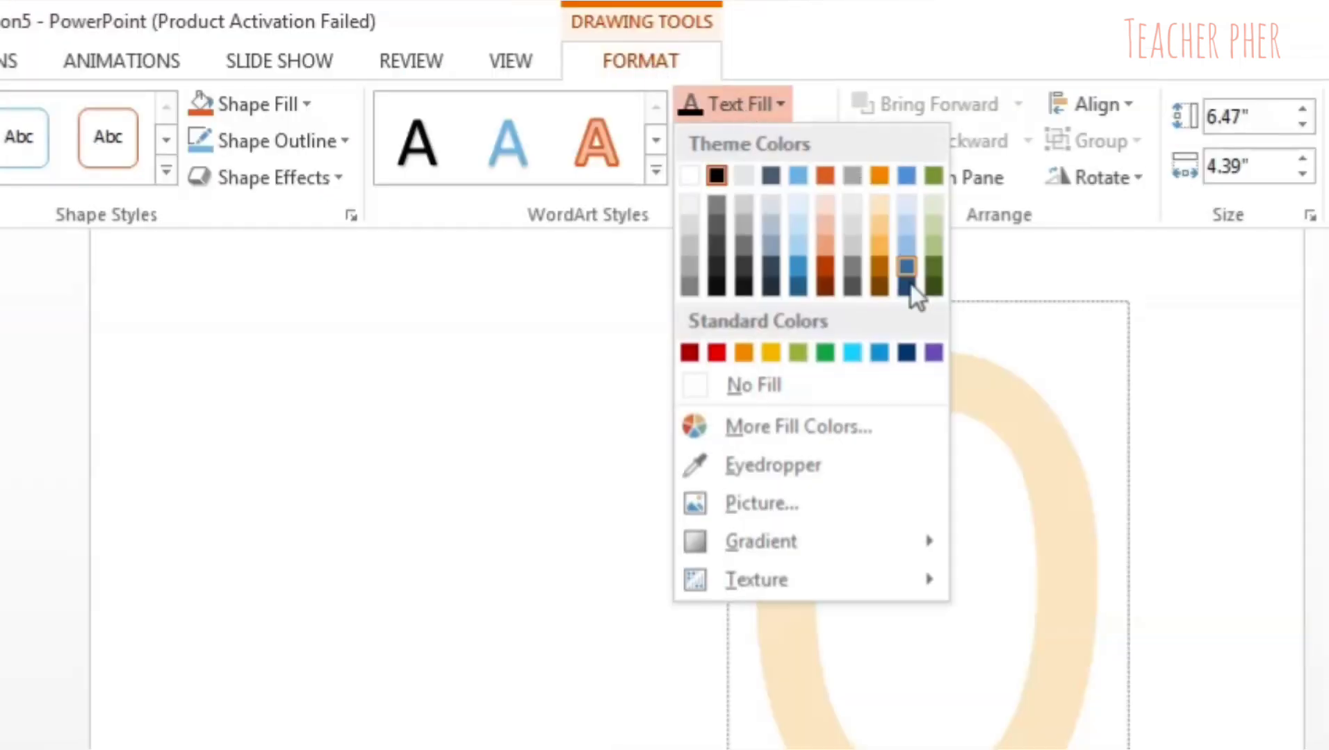
{"action": "left_click", "coordinate": [751, 507]}
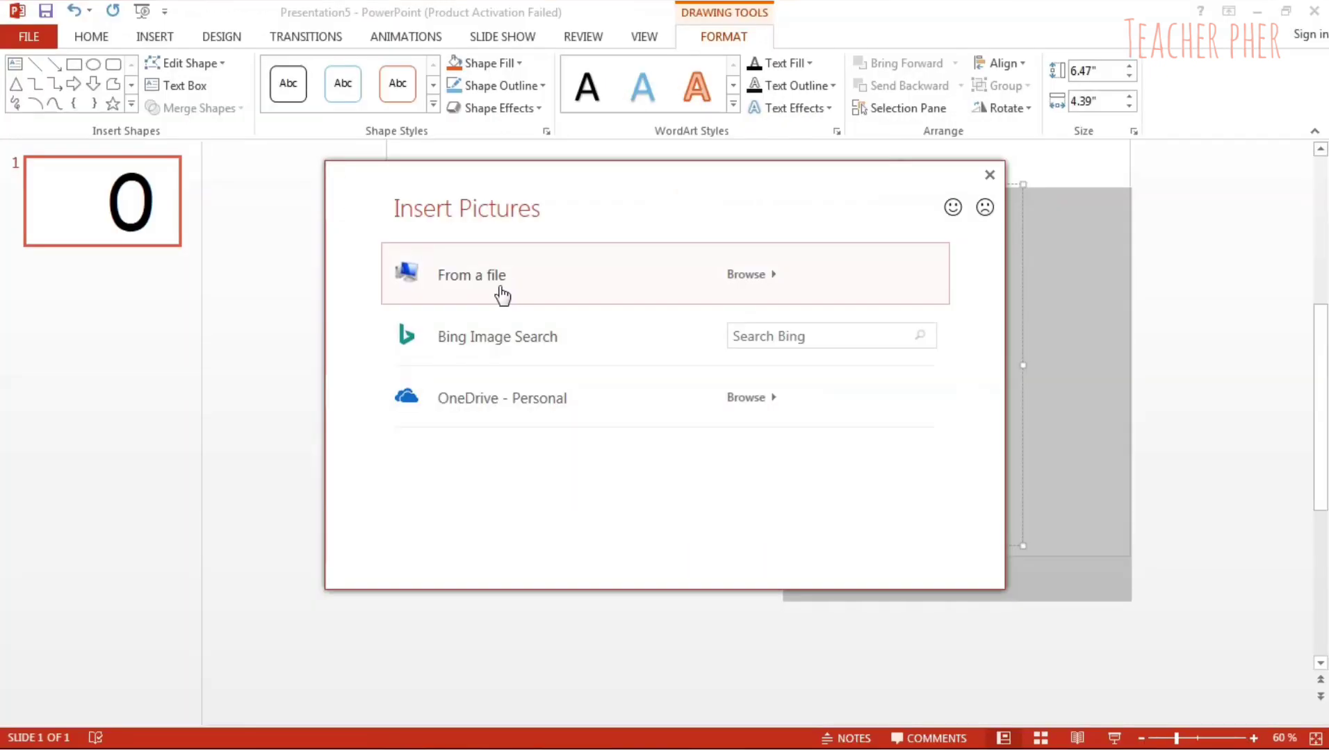
{"action": "left_click", "coordinate": [500, 291]}
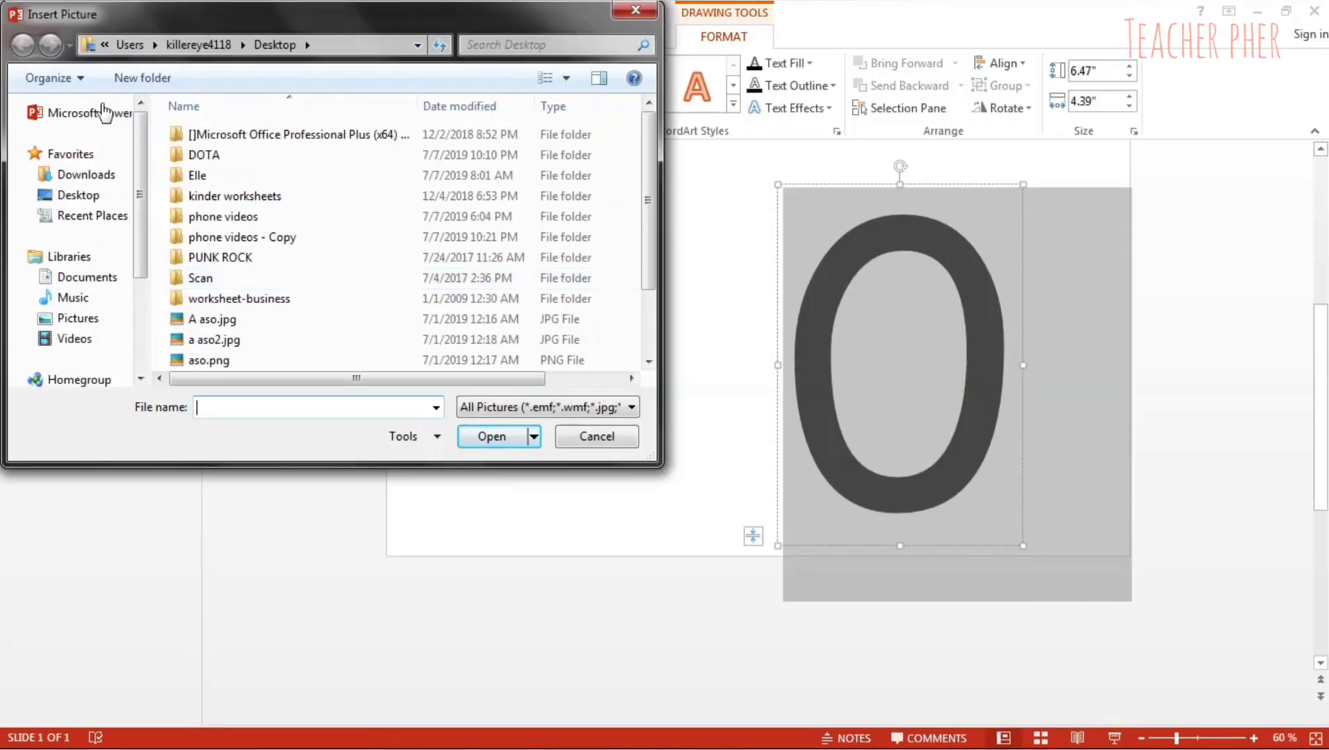
{"action": "left_click", "coordinate": [78, 195]}
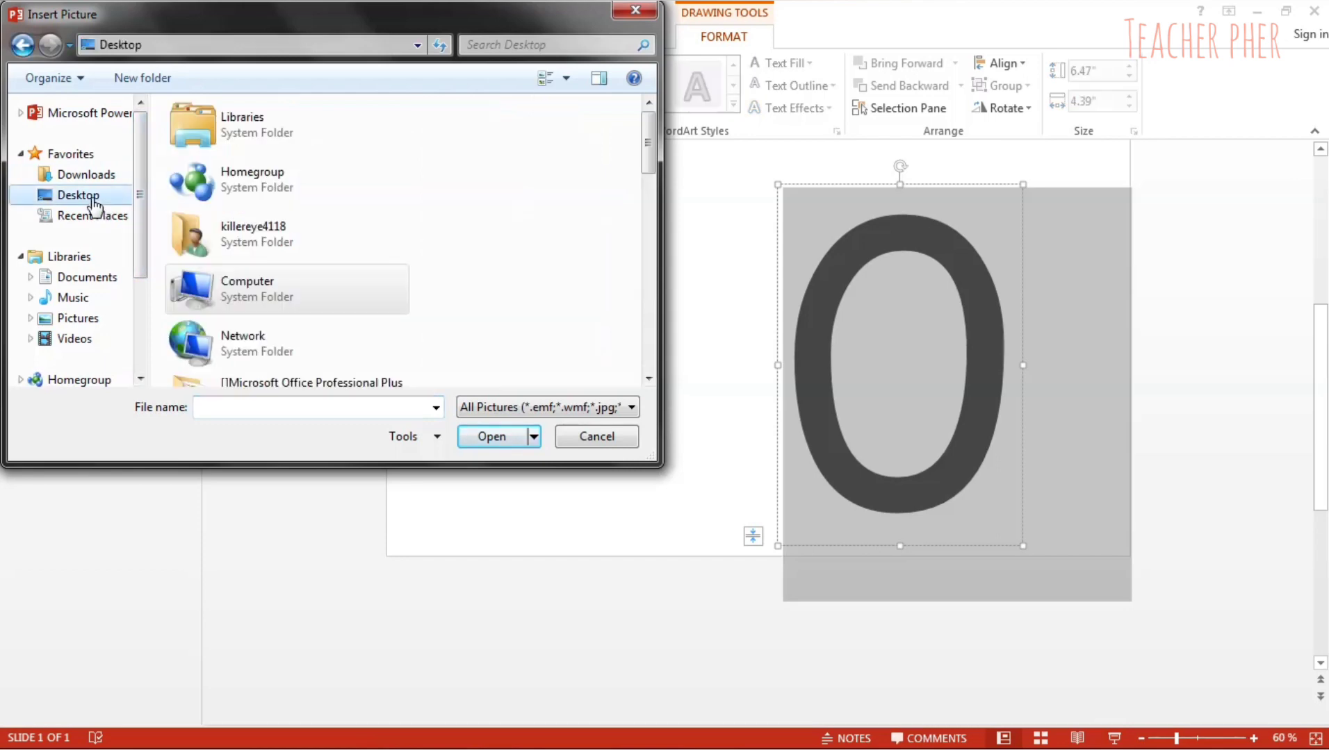
{"action": "scroll", "coordinate": [650, 172], "scroll_direction": "down", "scroll_amount": 1}
{"action": "left_click_drag", "start_coordinate": [649, 172], "coordinate": [665, 350]}
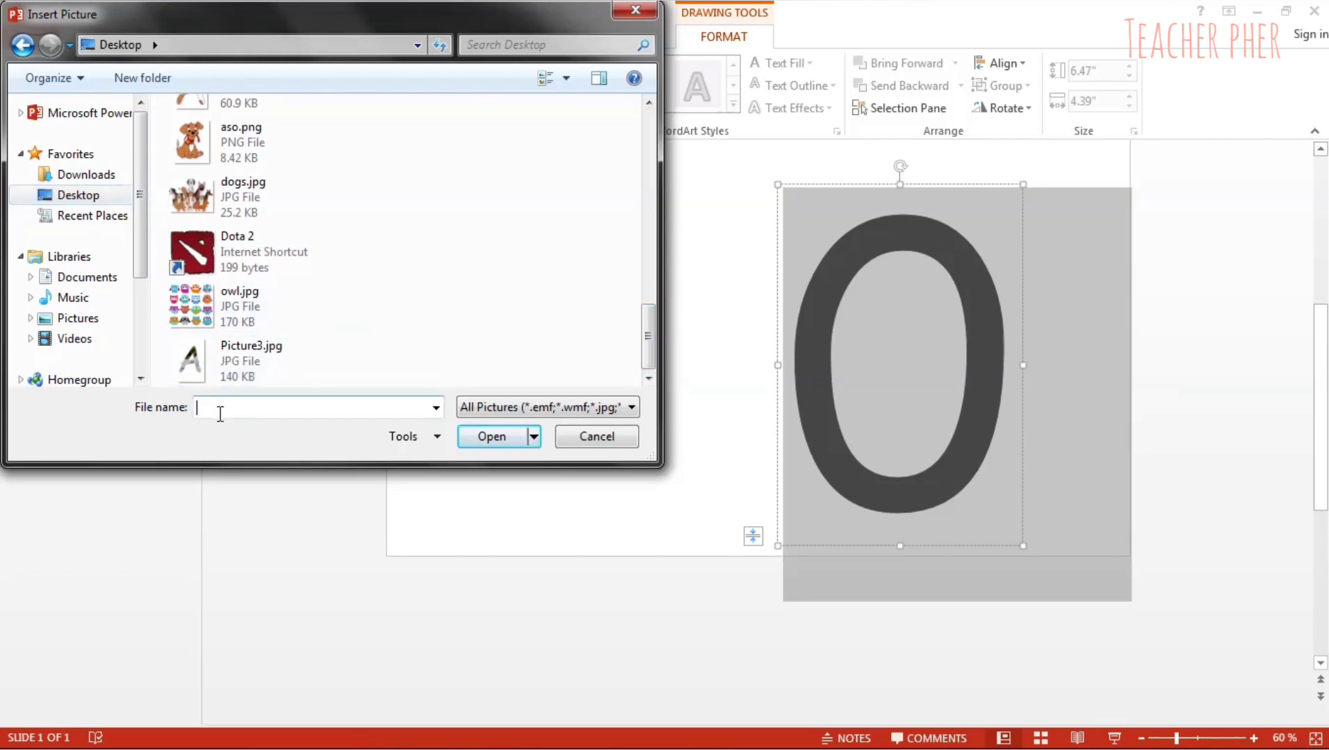
{"action": "type", "text": "owl"}
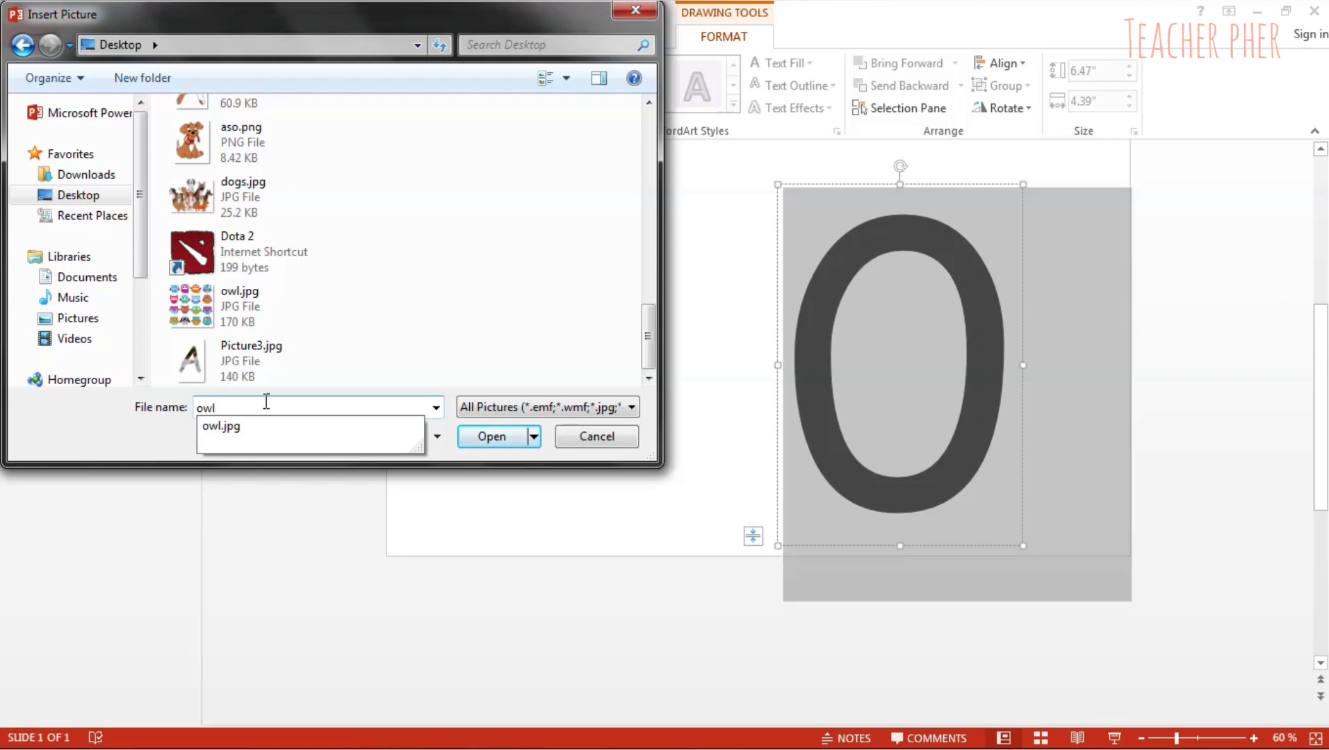
{"action": "left_click", "coordinate": [502, 445]}
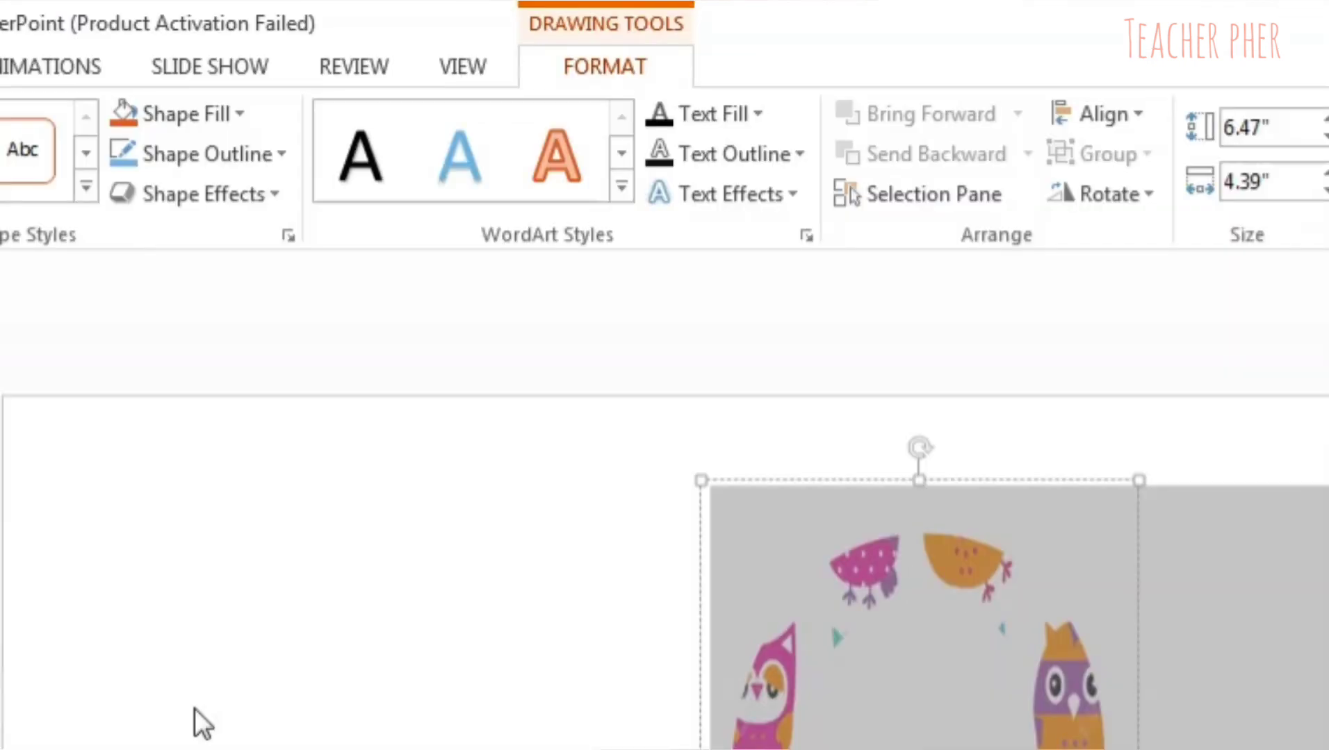
Give the 0 a black text outline with 2¼ pt weight
{"action": "left_click", "coordinate": [737, 161]}
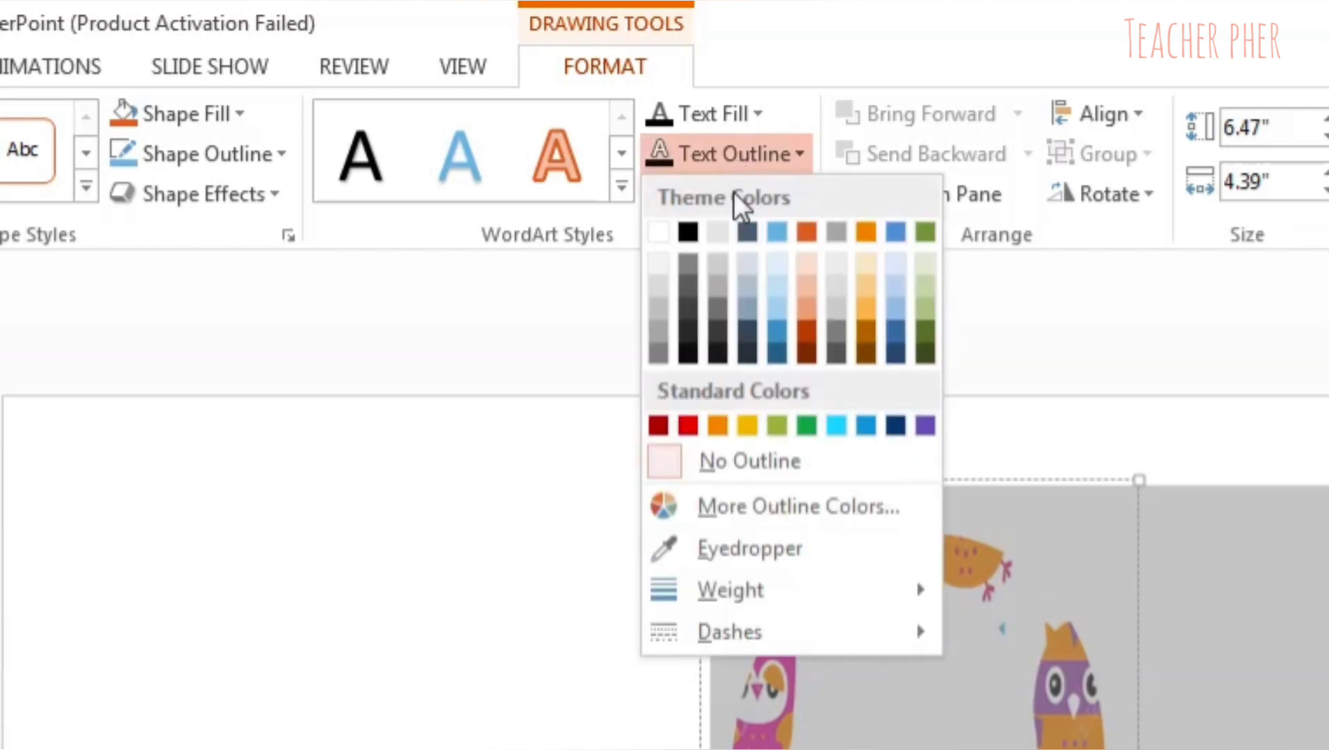
{"action": "left_click", "coordinate": [689, 236]}
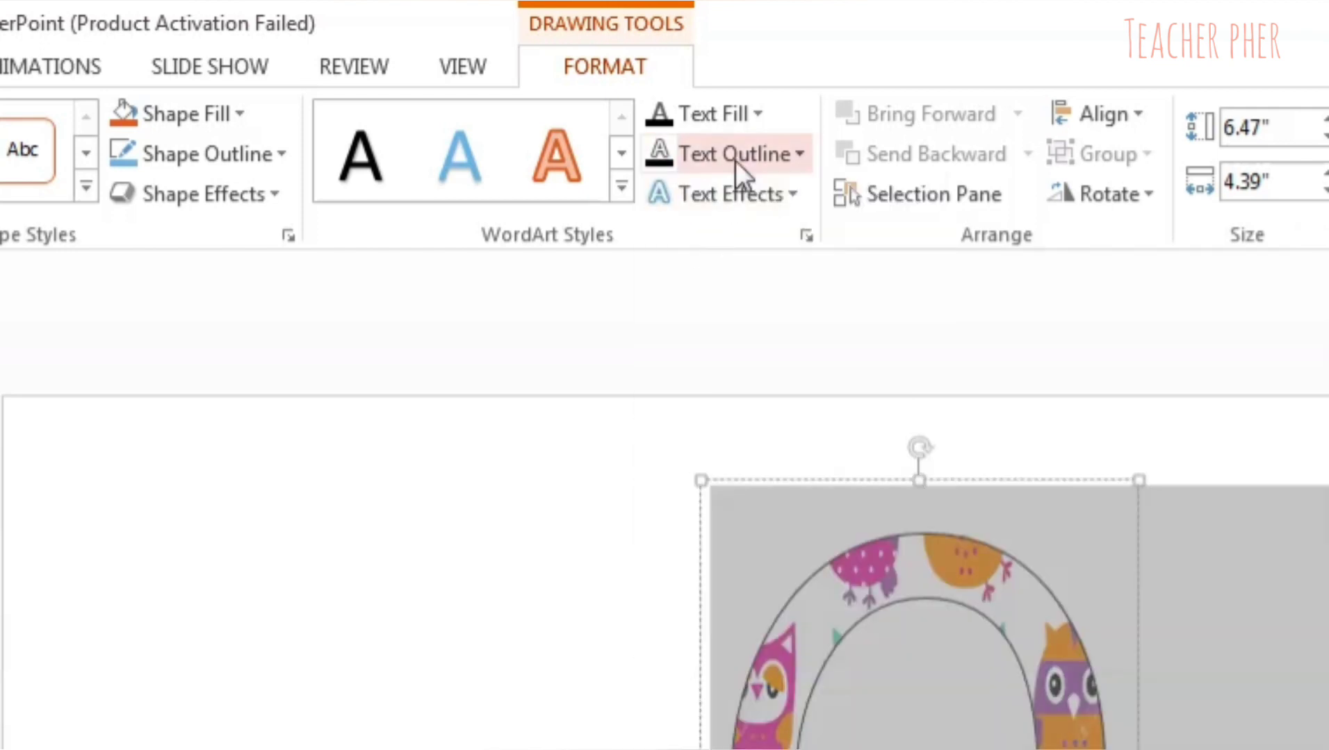
{"action": "left_click", "coordinate": [744, 156]}
{"action": "mouse_move", "coordinate": [658, 416]}
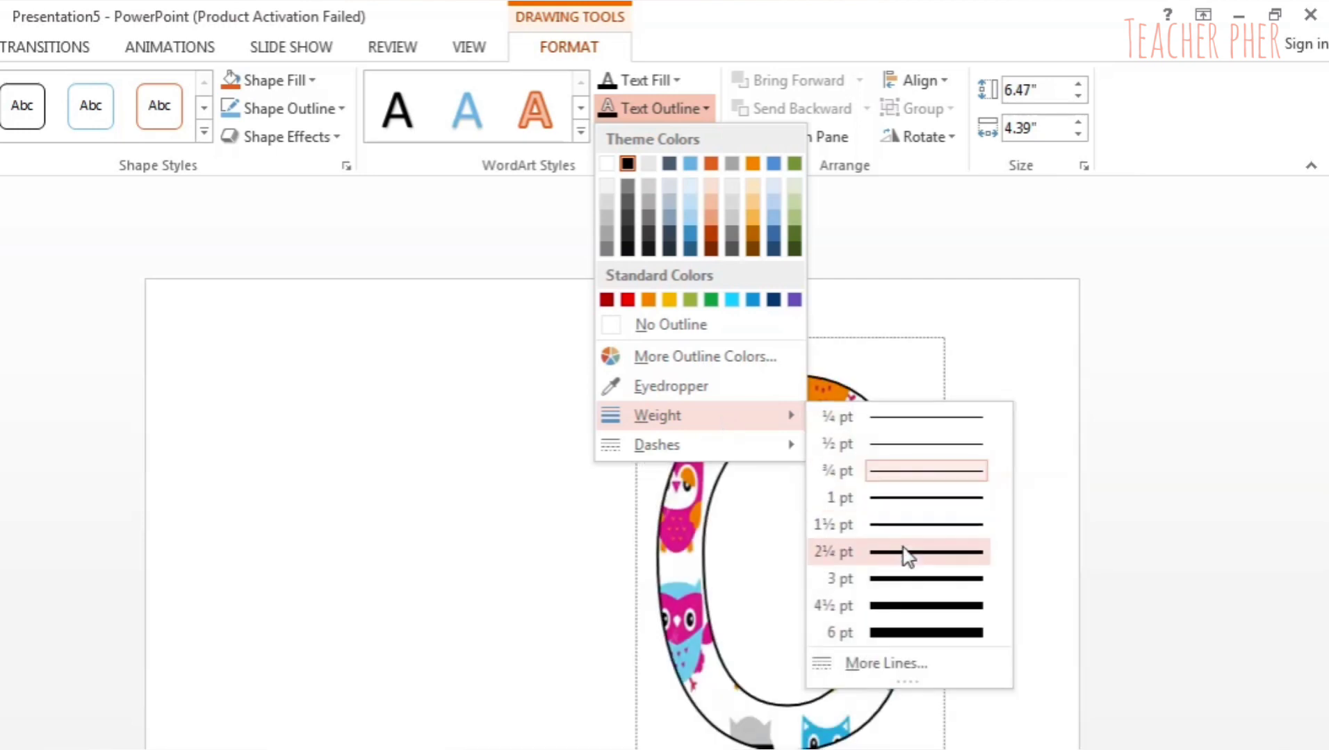
{"action": "left_click", "coordinate": [902, 584]}
Move the outlined owl-patterned 0 to the left side of the slide
{"action": "left_click", "coordinate": [1151, 415]}
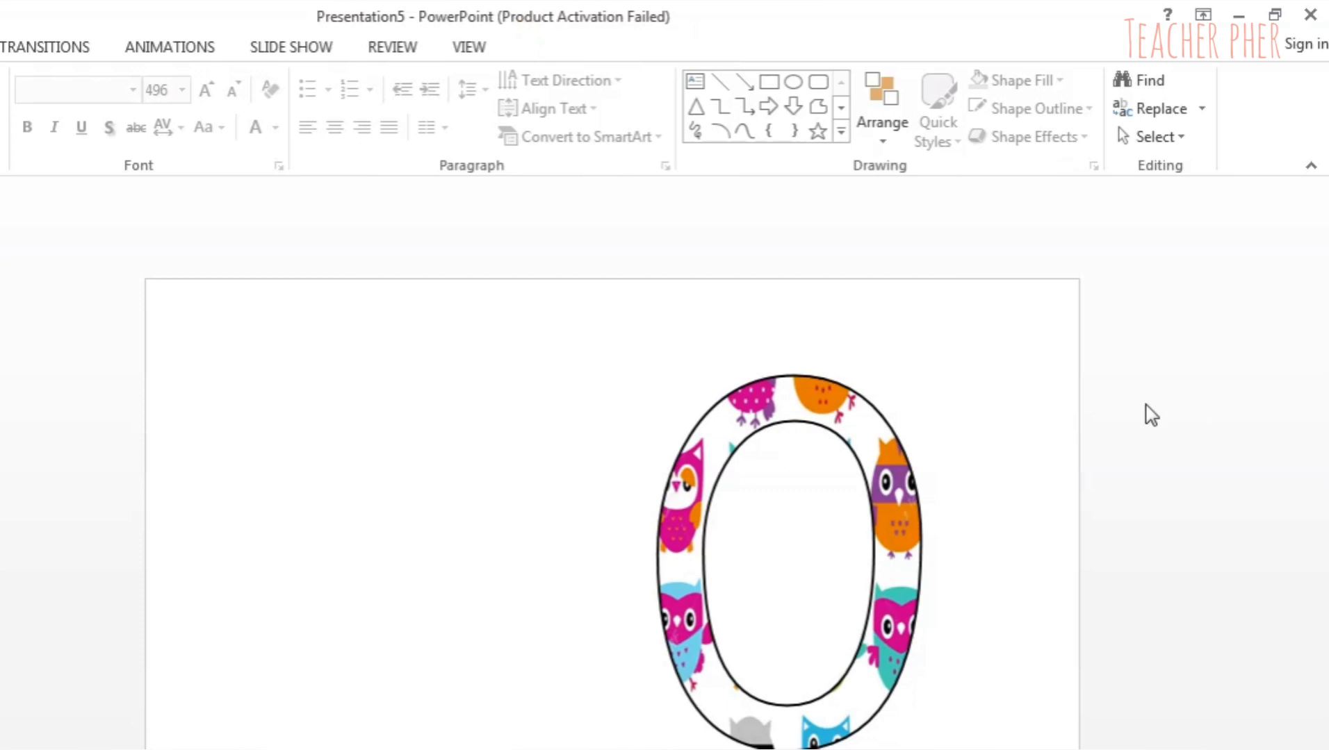
{"action": "left_click", "coordinate": [843, 403]}
{"action": "left_click_drag", "start_coordinate": [824, 342], "coordinate": [373, 320]}
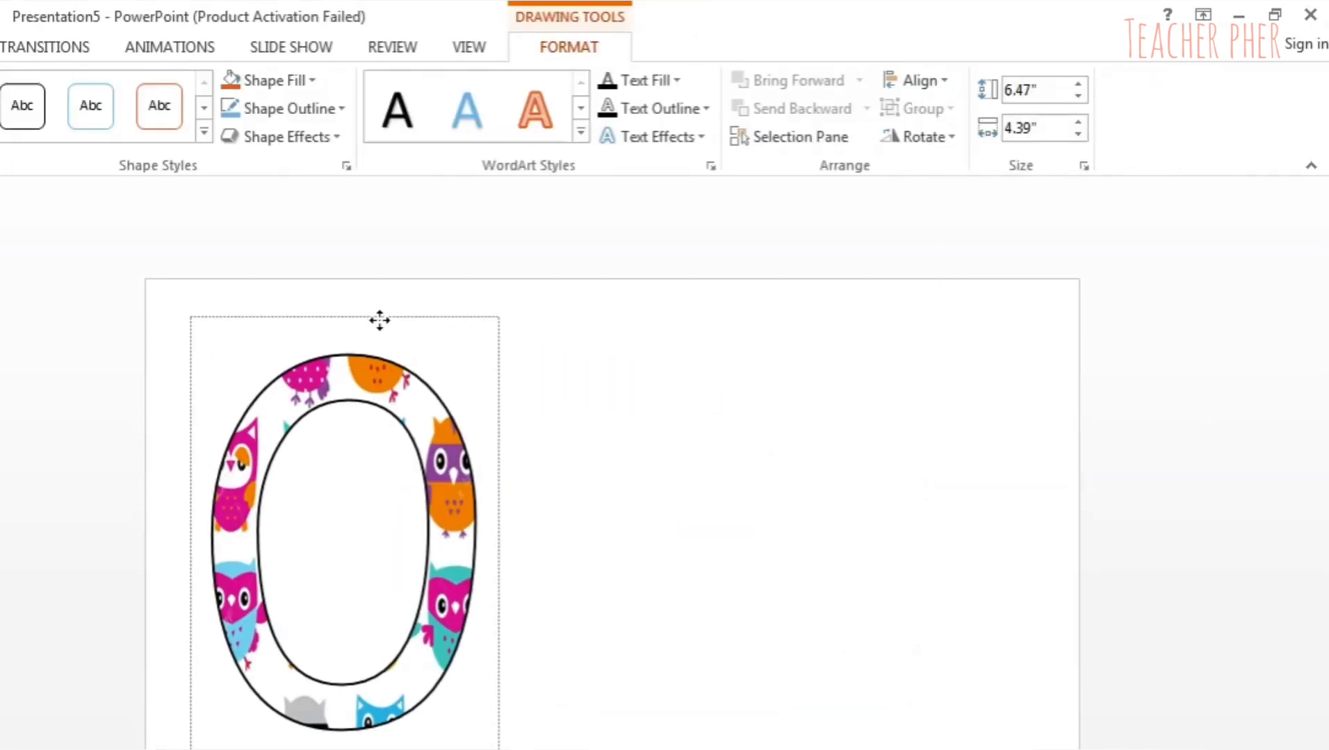
{"action": "right_click", "coordinate": [373, 320]}
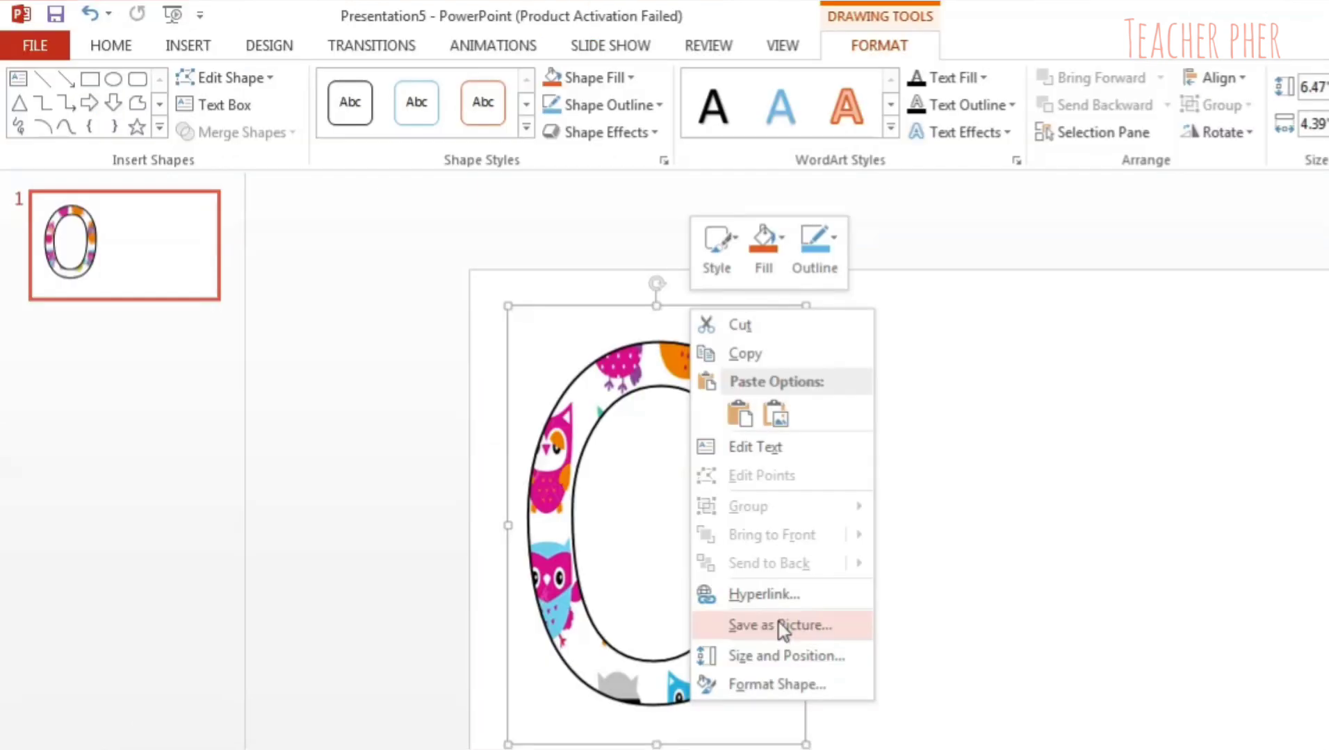
Save the 0 as a picture on the Desktop named number0, with JPEG as the type
{"action": "left_click", "coordinate": [465, 646]}
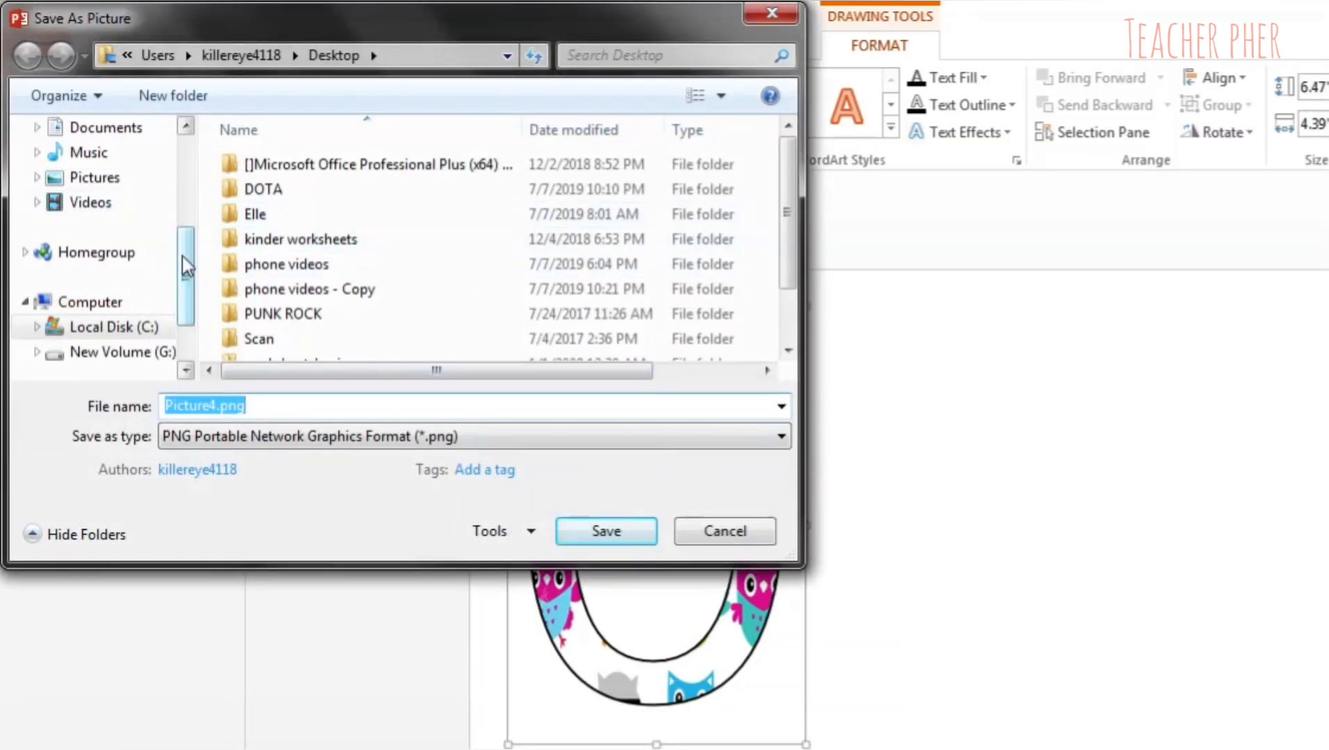
{"action": "left_click_drag", "start_coordinate": [183, 257], "coordinate": [194, 199]}
{"action": "scroll", "coordinate": [194, 199], "scroll_direction": "down", "scroll_amount": 1}
{"action": "left_click", "coordinate": [129, 153]}
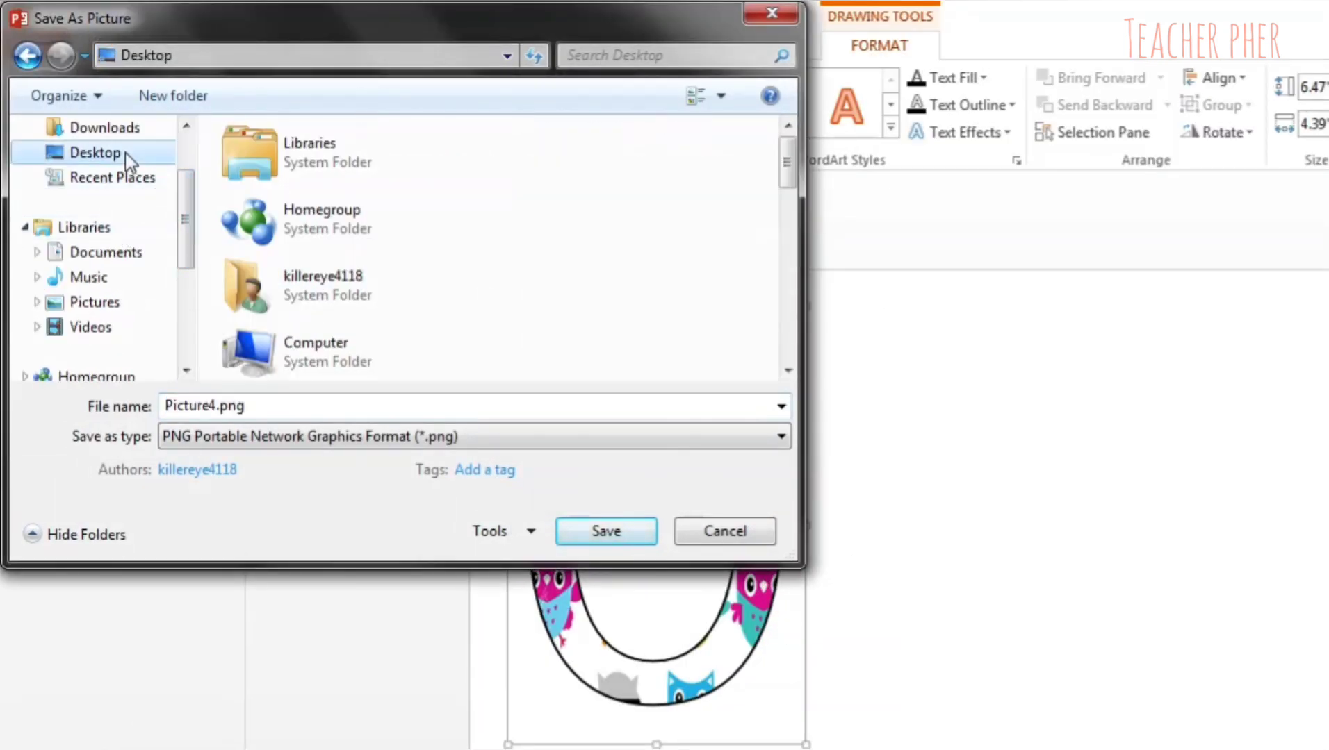
{"action": "double_click", "coordinate": [267, 407]}
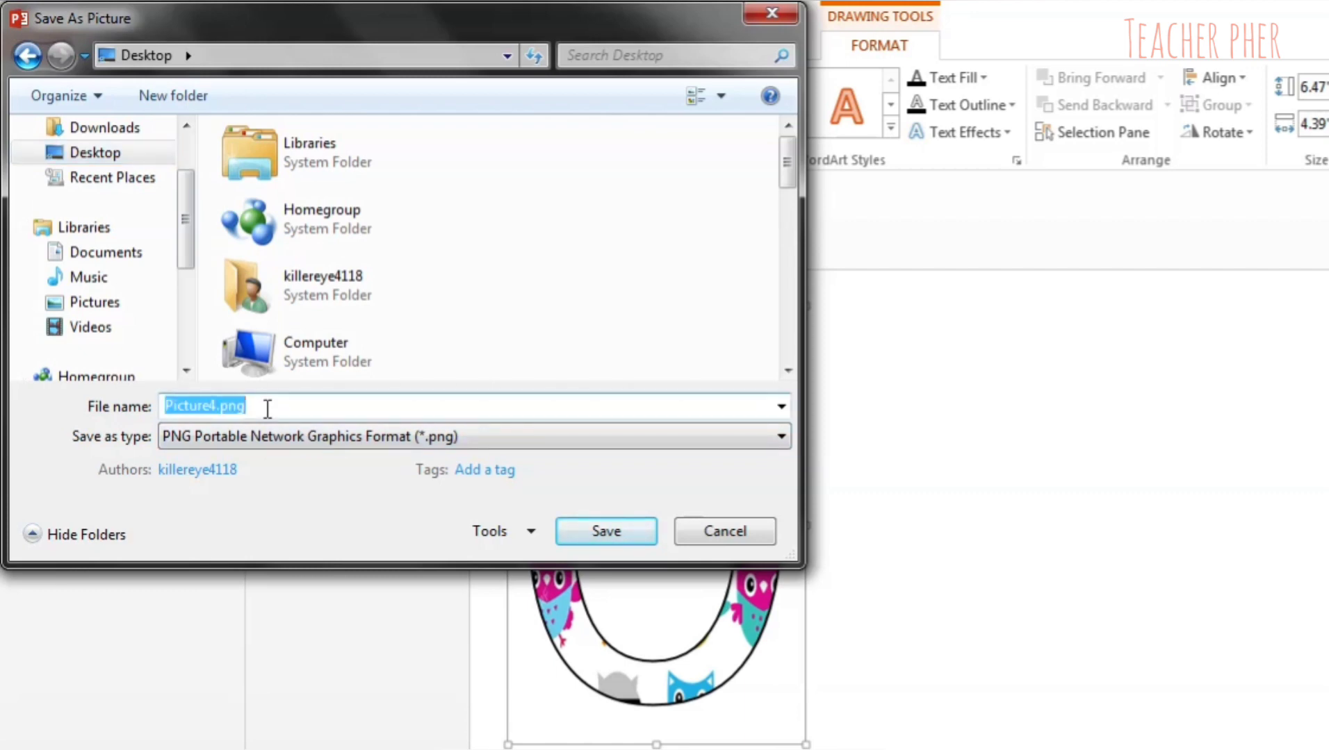
{"action": "type", "text": "number0"}
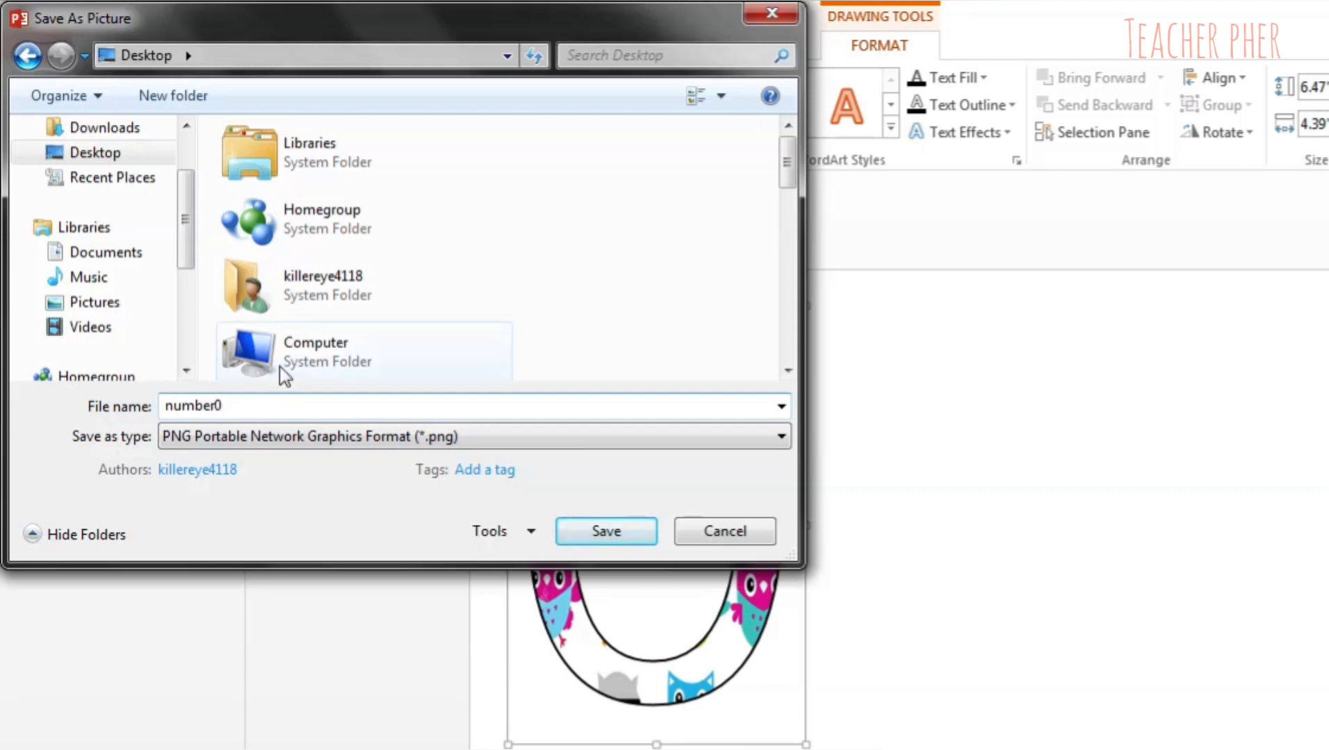
{"action": "left_click", "coordinate": [420, 444]}
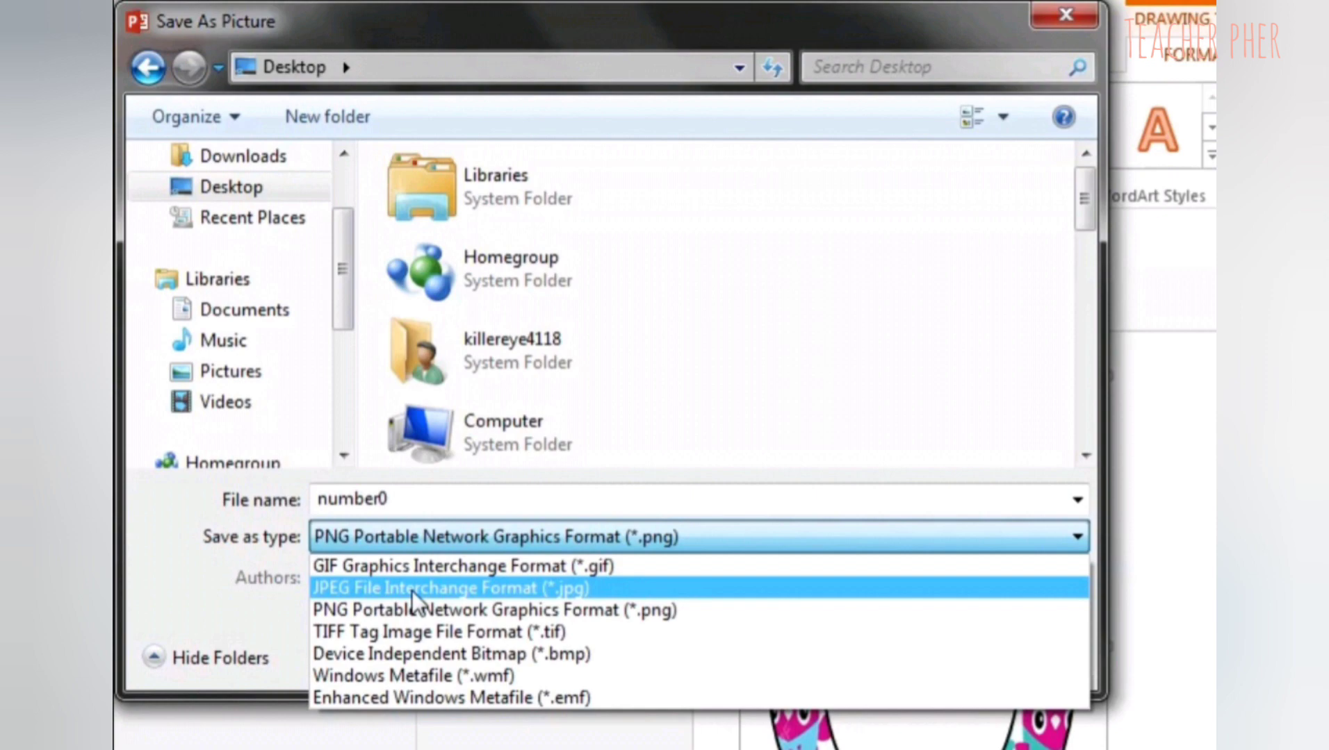
{"action": "left_click", "coordinate": [412, 589]}
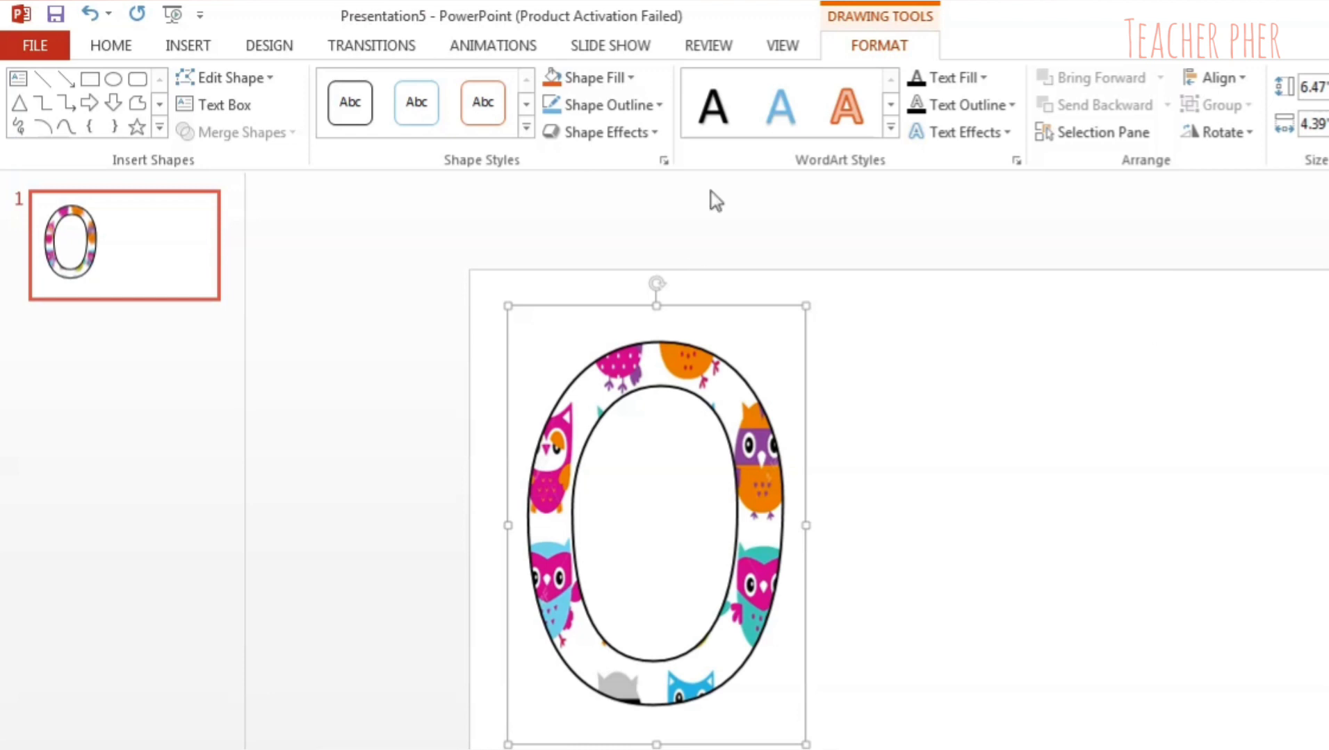
{"action": "right_click", "coordinate": [704, 303]}
Paste a copy of the owl-patterned 0 to its right and change it to 1
{"action": "left_click", "coordinate": [744, 349]}
{"action": "right_click", "coordinate": [925, 317]}
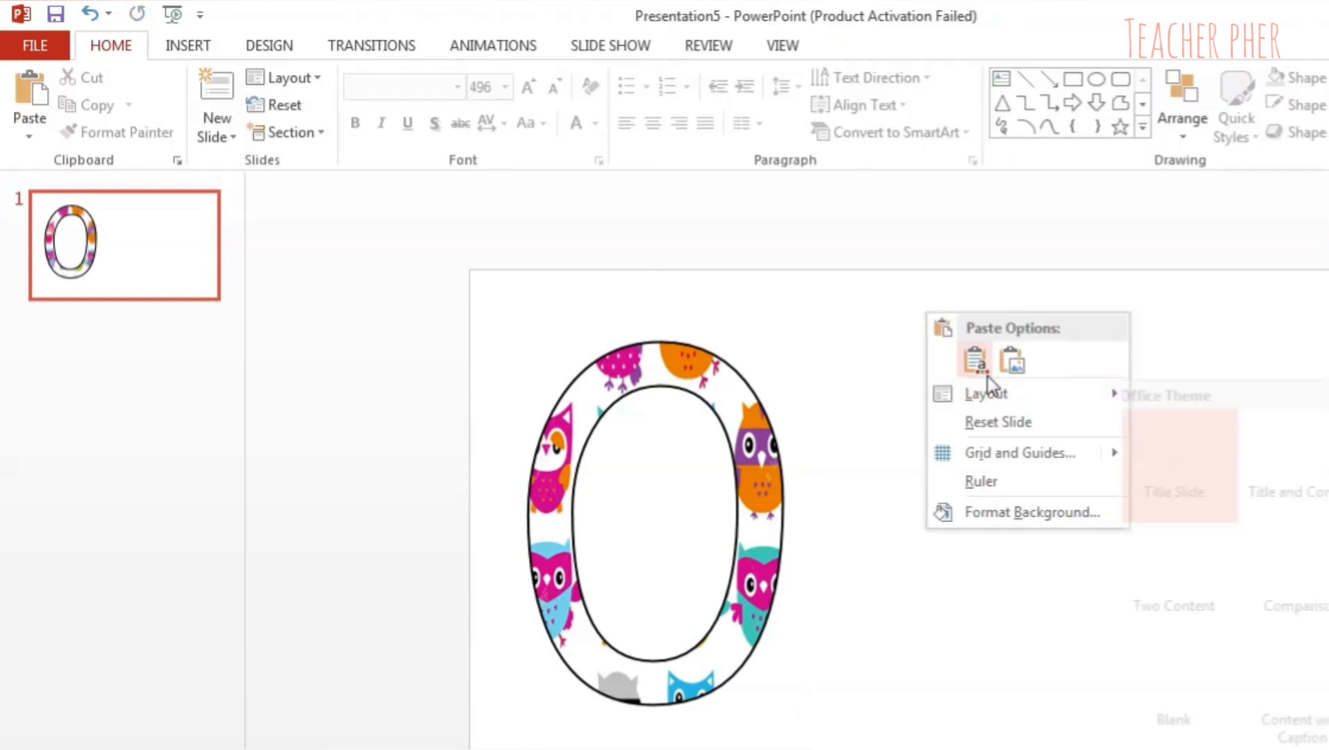
{"action": "left_click", "coordinate": [974, 361]}
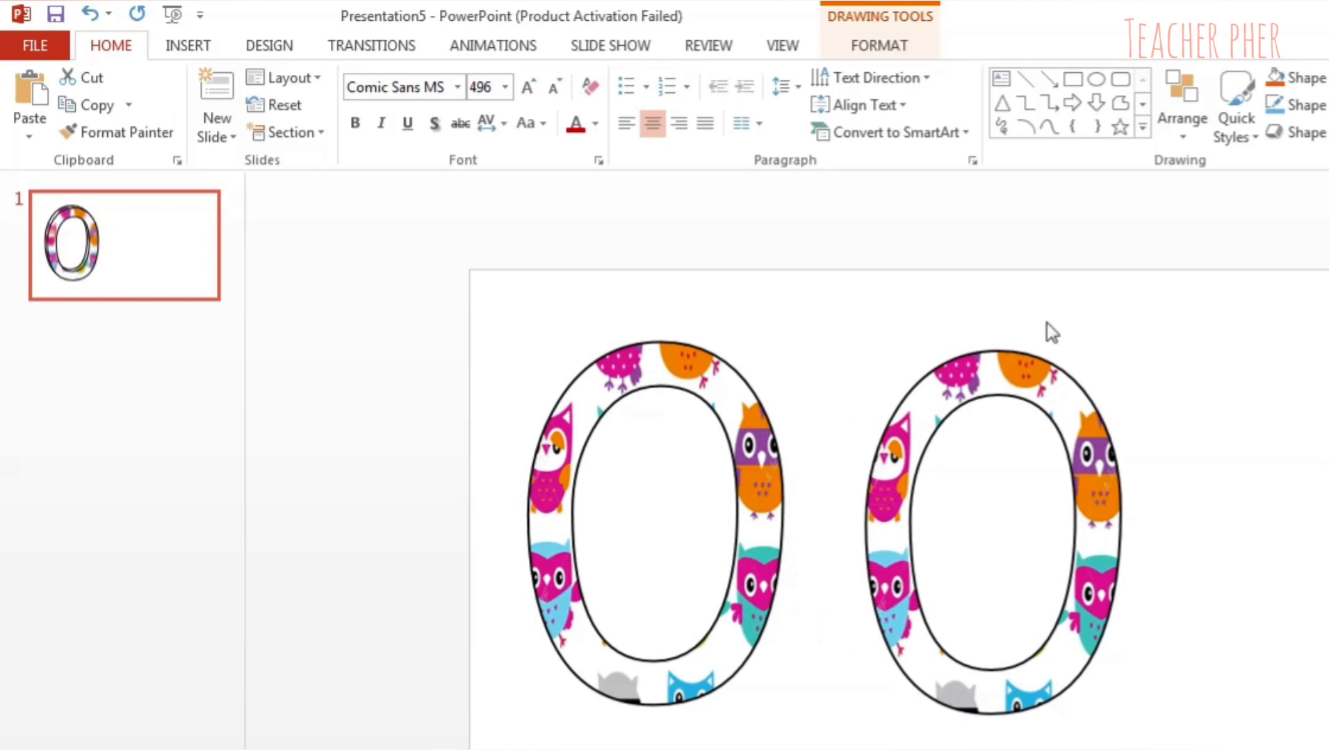
{"action": "left_click_drag", "start_coordinate": [720, 317], "coordinate": [1047, 318]}
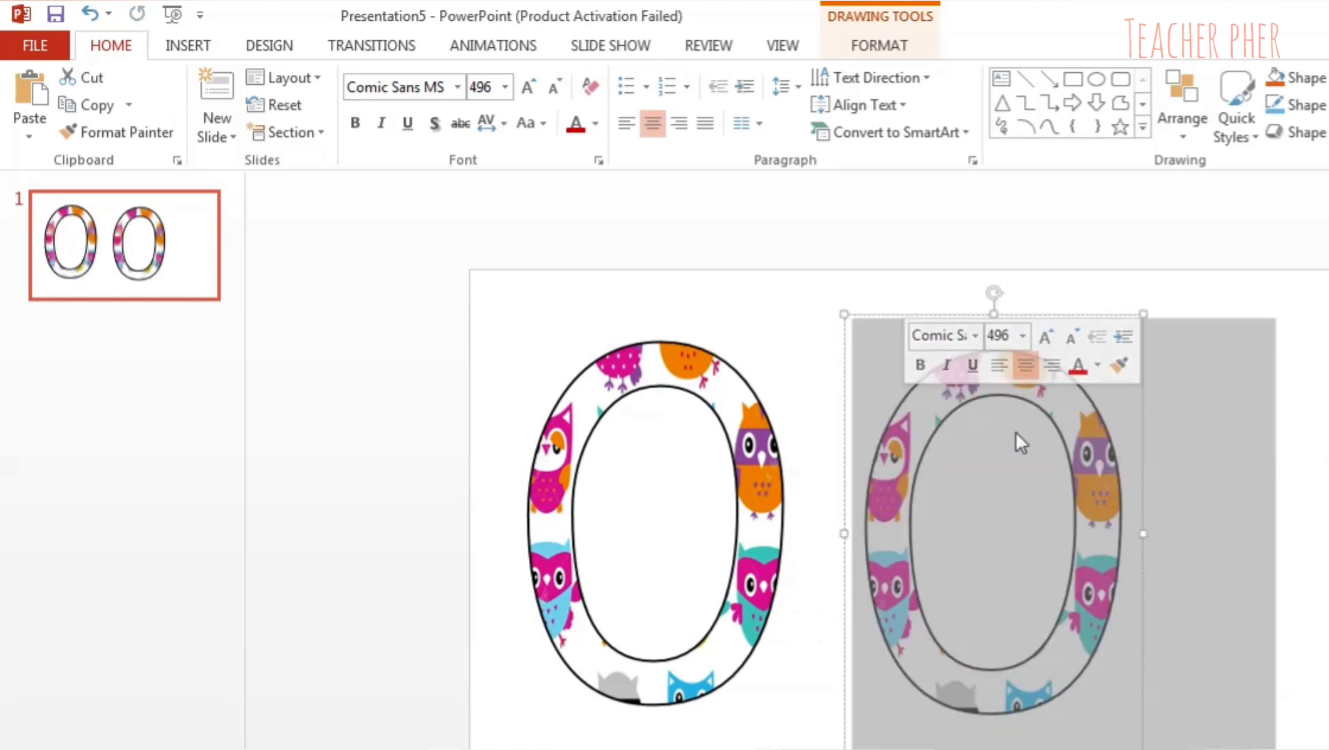
{"action": "type", "text": "1"}
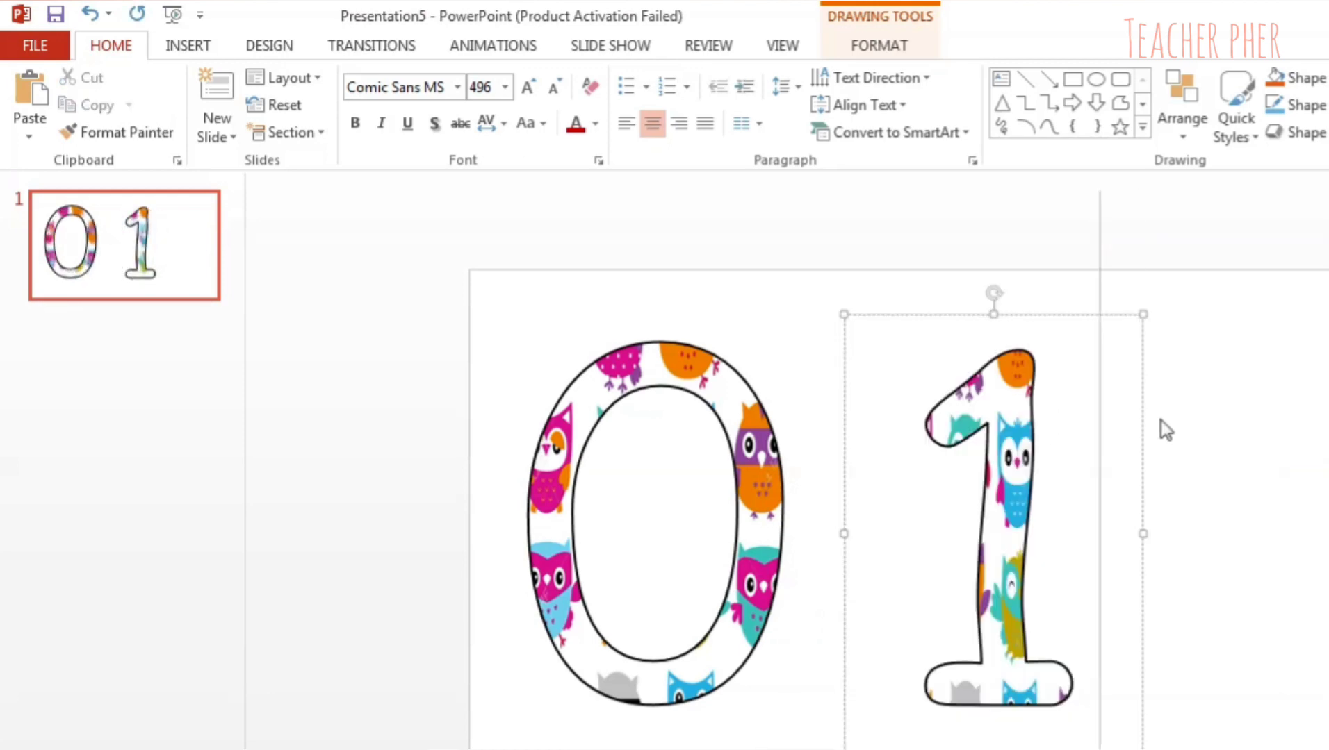
{"action": "left_click", "coordinate": [1192, 404]}
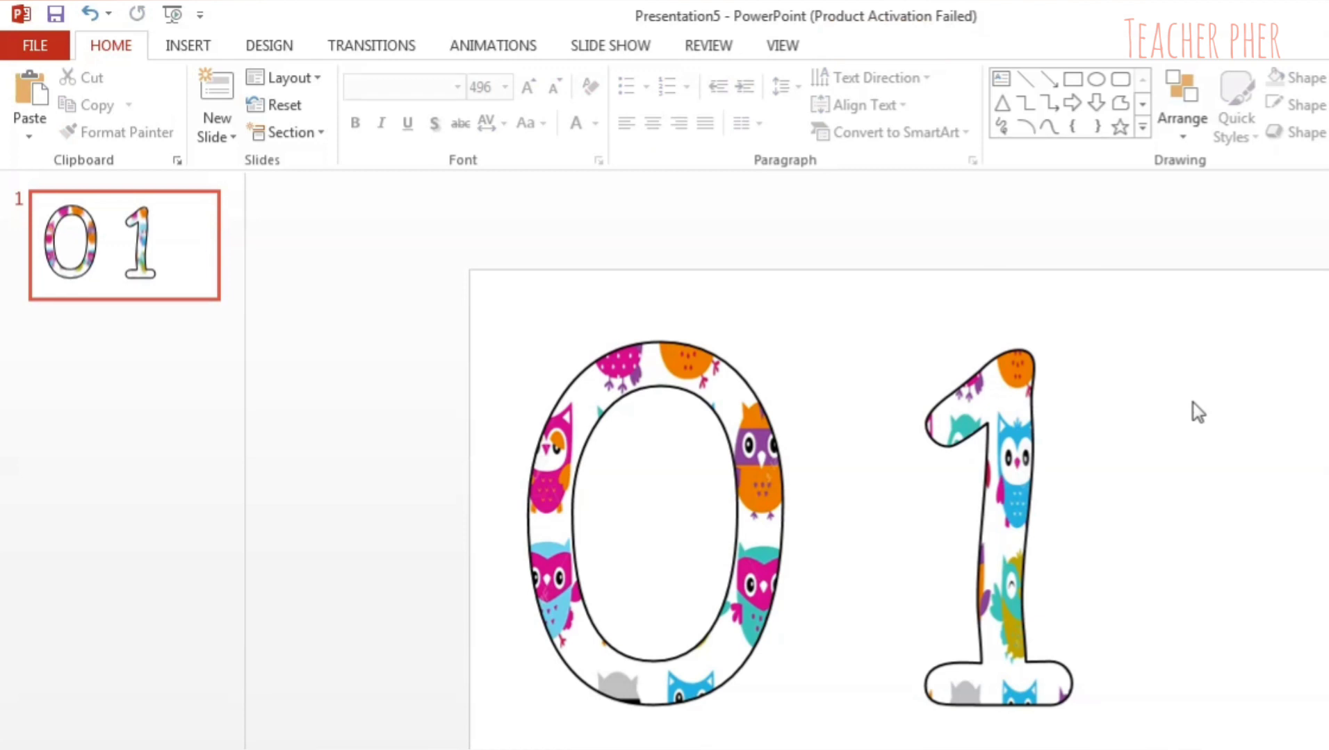
Paste another copy to the right of the 1 and edit it into a 2
{"action": "right_click", "coordinate": [1210, 360]}
{"action": "left_click", "coordinate": [1259, 405]}
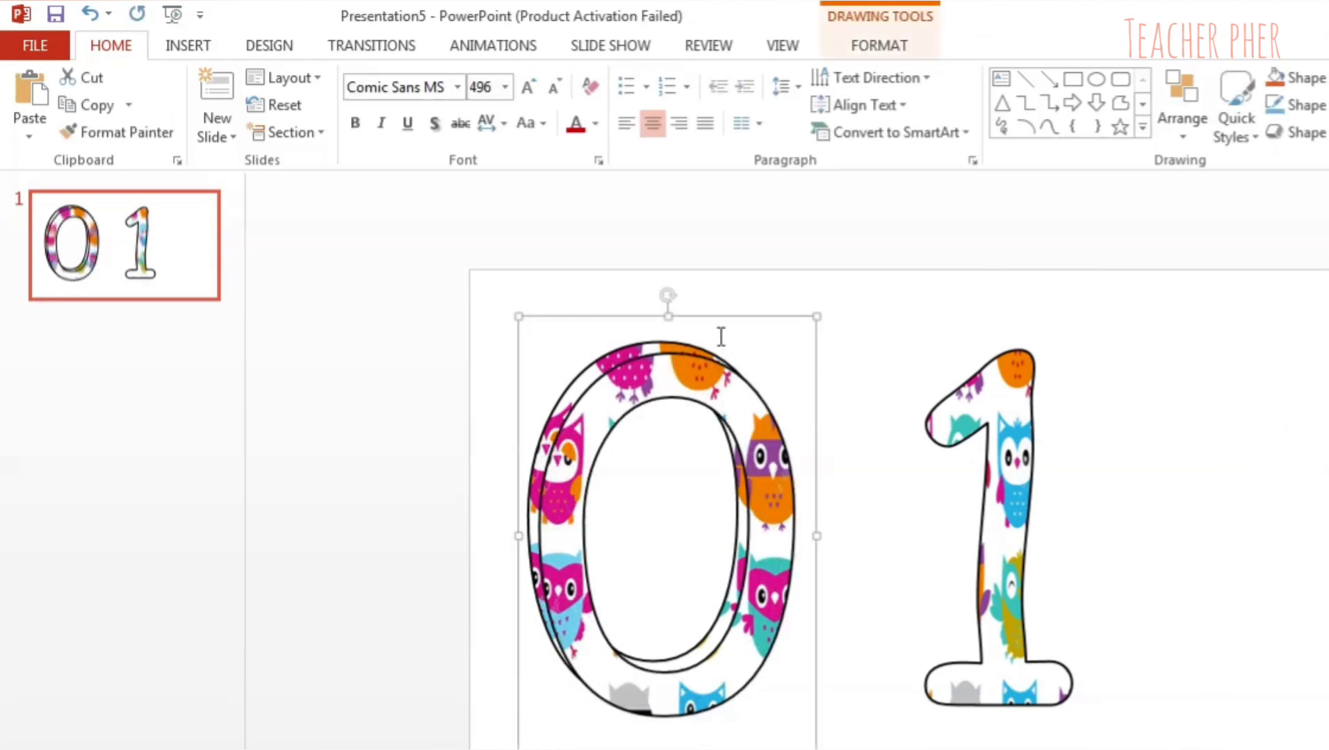
{"action": "left_click_drag", "start_coordinate": [738, 317], "coordinate": [1297, 322]}
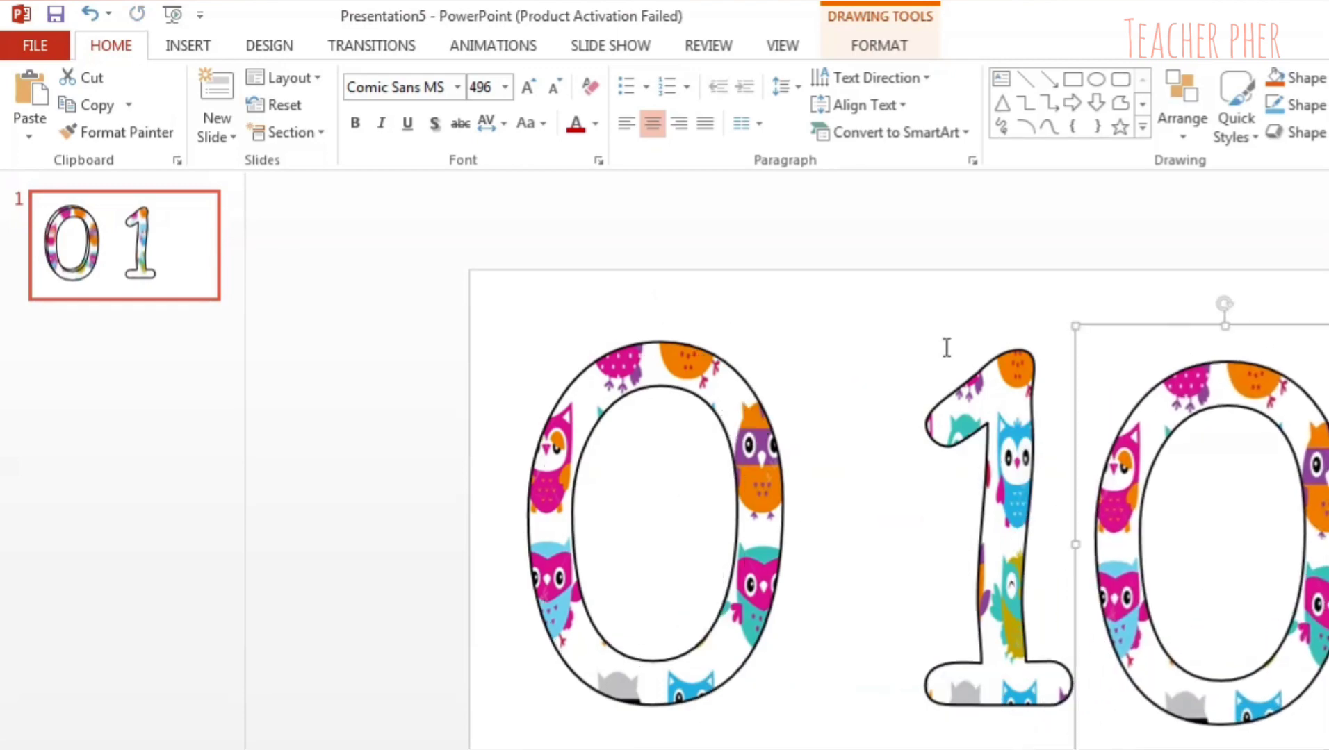
{"action": "left_click", "coordinate": [1051, 351]}
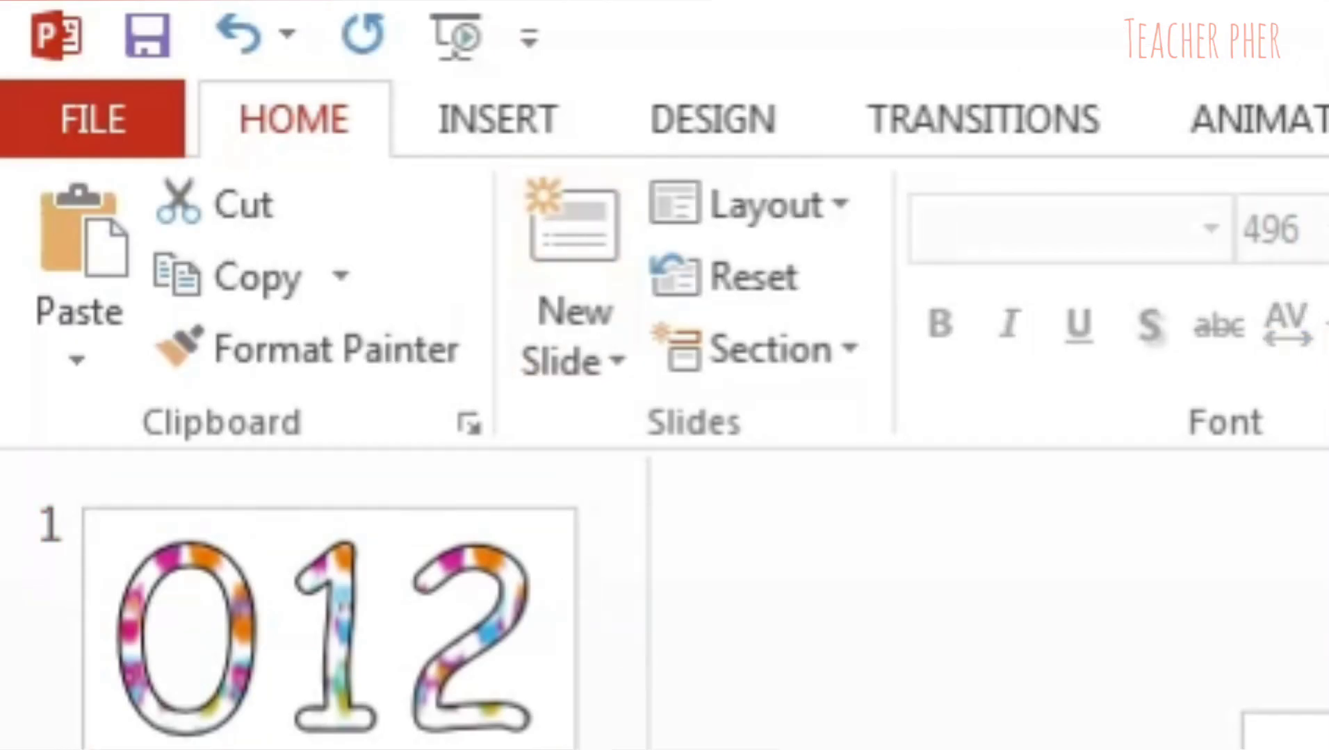
Add a new slide and delete both of its placeholders, then return to the first slide
{"action": "left_click", "coordinate": [574, 333]}
{"action": "left_click", "coordinate": [558, 245]}
{"action": "key", "text": "Escape"}
{"action": "key", "text": "Delete"}
{"action": "left_click", "coordinate": [543, 335]}
{"action": "key", "text": "Escape"}
{"action": "key", "text": "Delete"}
{"action": "key", "text": "Page_Up"}
{"action": "left_click", "coordinate": [777, 249]}
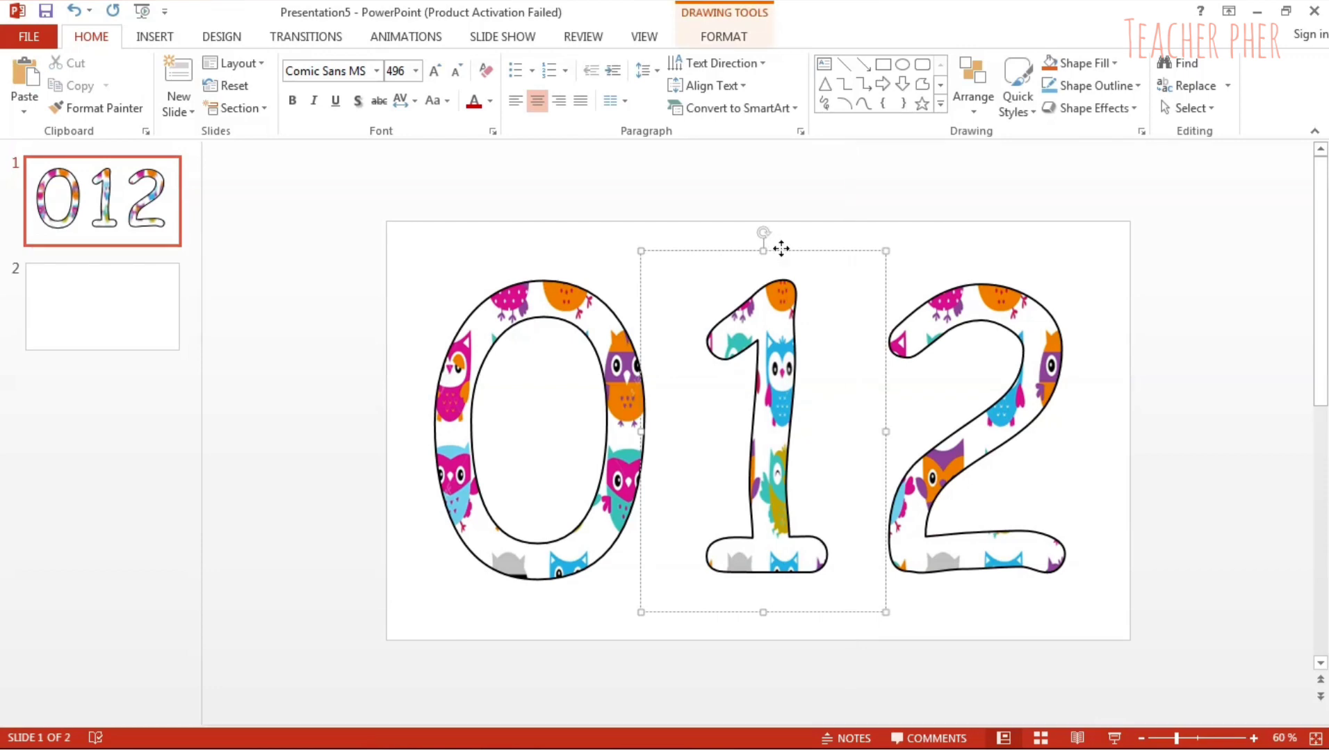
Cut the 1 from the first slide and paste it onto the blank second slide
{"action": "right_click", "coordinate": [782, 254]}
{"action": "left_click", "coordinate": [827, 262]}
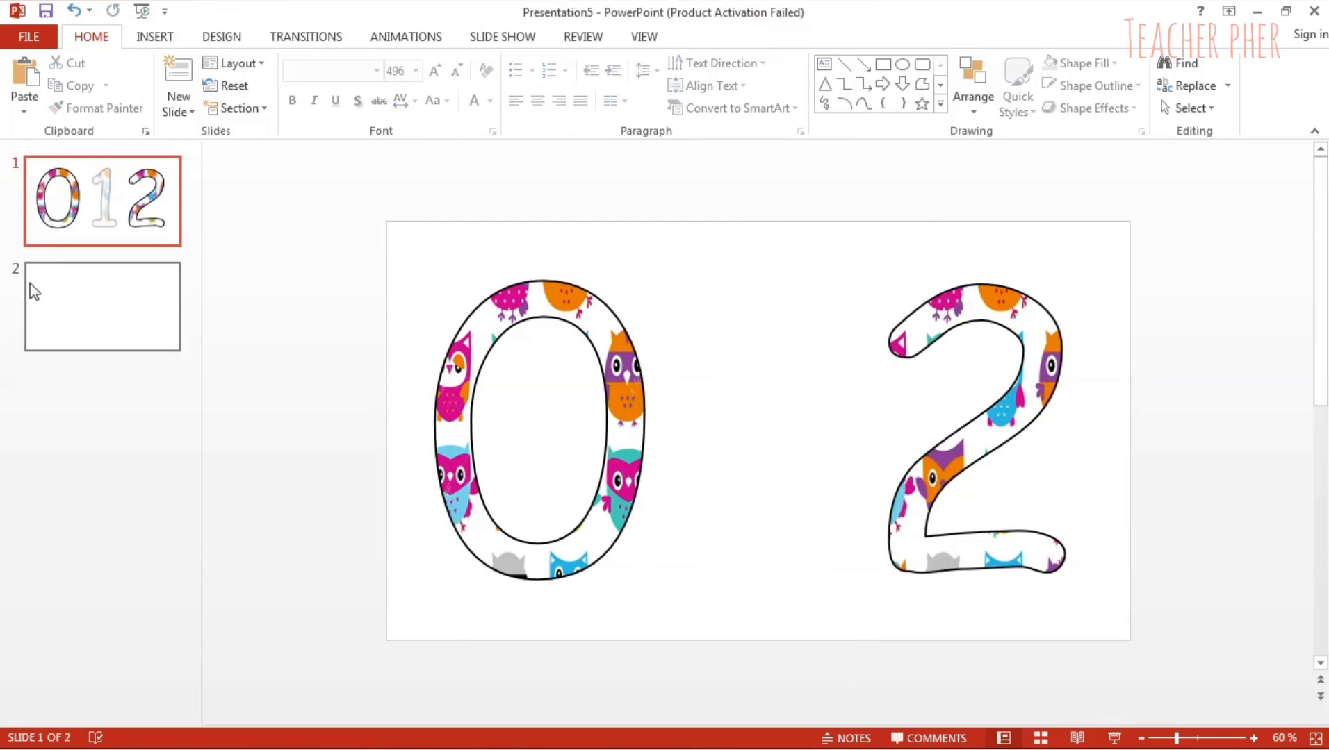
{"action": "left_click", "coordinate": [31, 288]}
{"action": "right_click", "coordinate": [623, 311]}
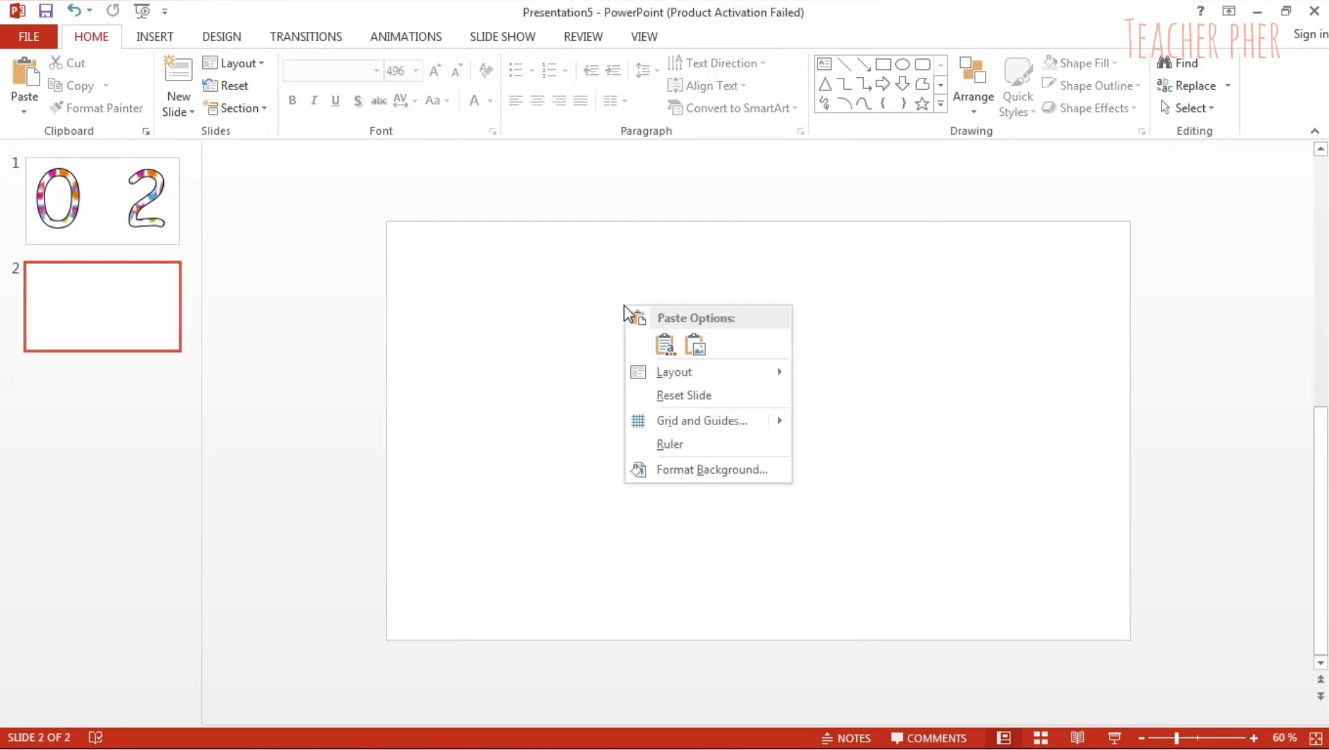
{"action": "left_click", "coordinate": [695, 345]}
{"action": "left_click_drag", "start_coordinate": [782, 256], "coordinate": [769, 248]}
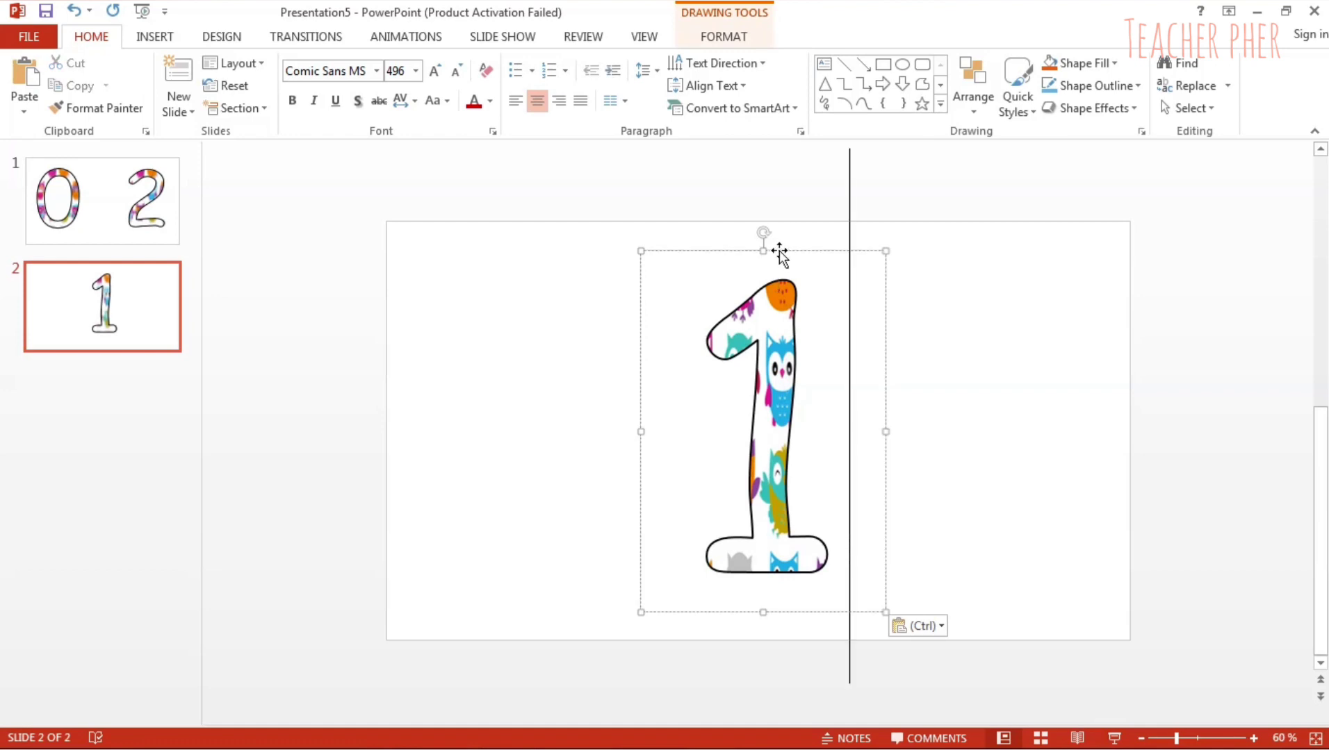
{"action": "scroll", "coordinate": [545, 250], "scroll_direction": "up", "scroll_amount": 1}
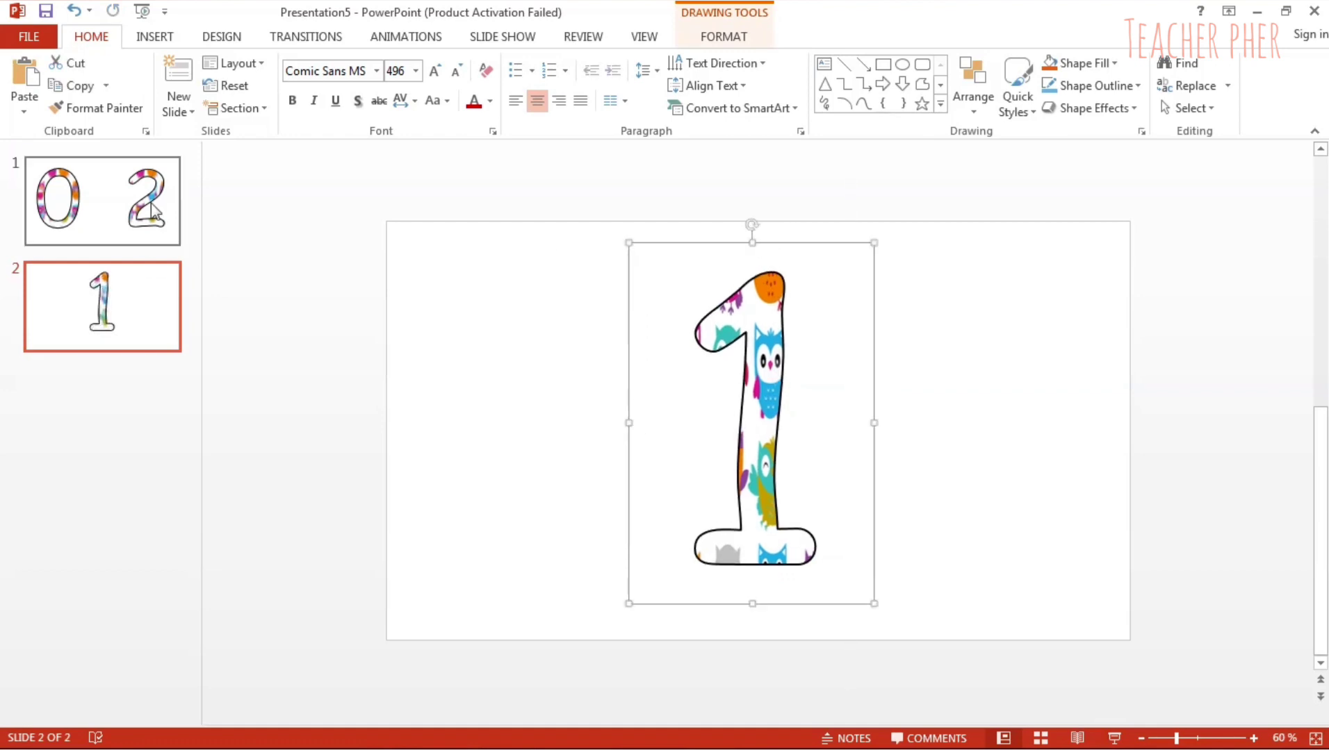
Cut the 2 and add a new slide positioned after the 1 slide
{"action": "left_click", "coordinate": [937, 252]}
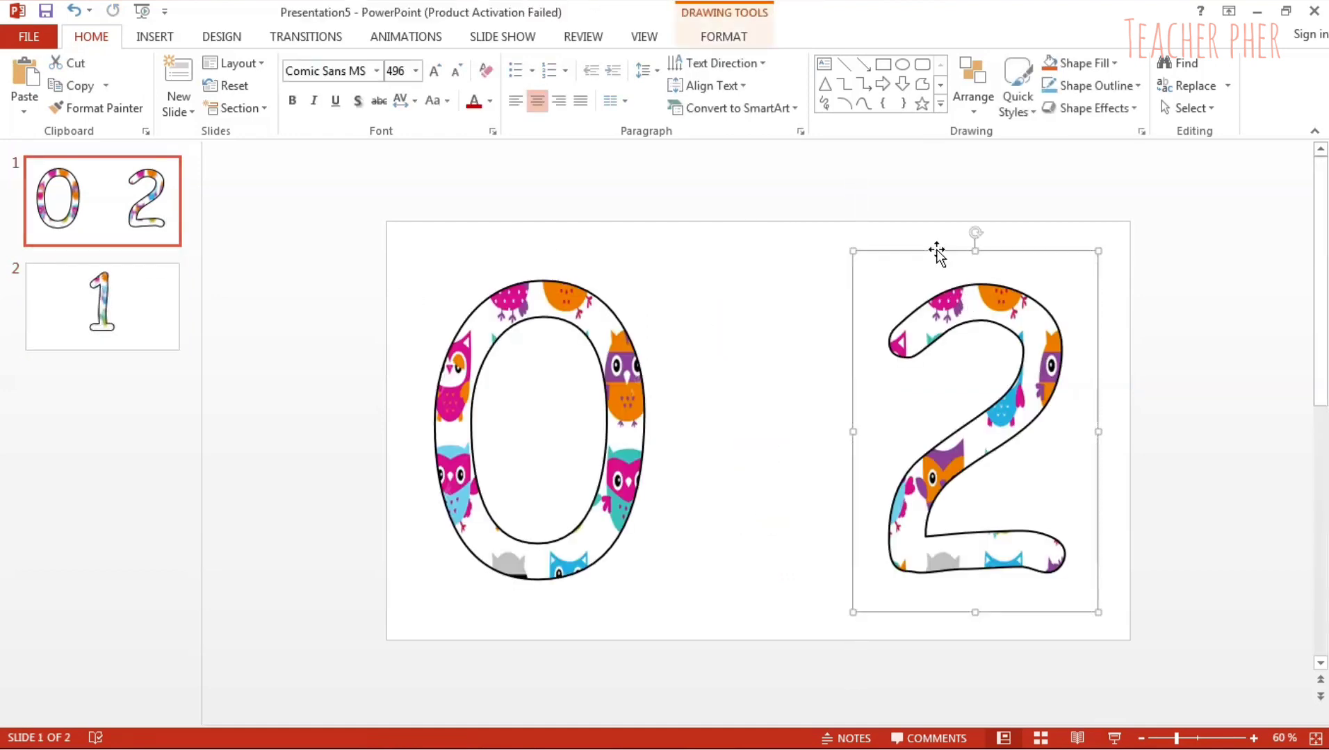
{"action": "right_click", "coordinate": [937, 252]}
{"action": "left_click", "coordinate": [972, 265]}
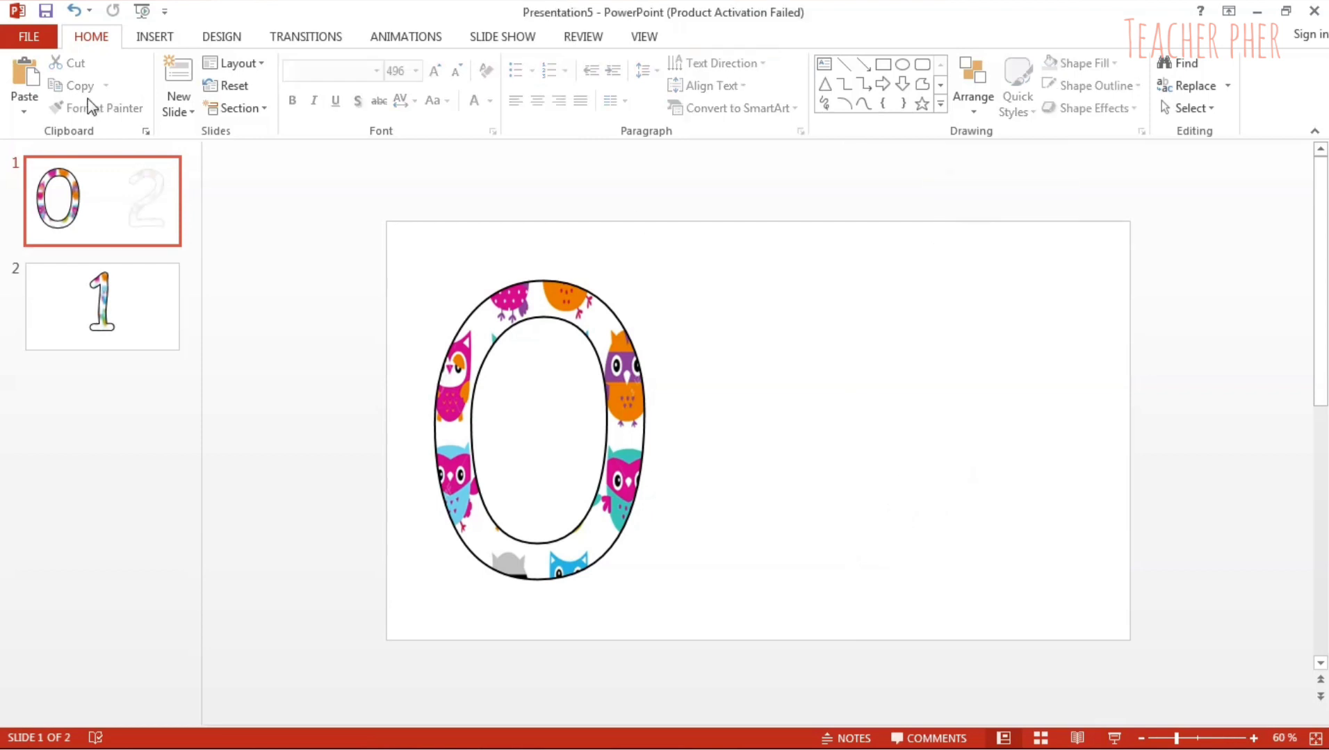
{"action": "left_click", "coordinate": [178, 73]}
{"action": "left_click_drag", "start_coordinate": [114, 282], "coordinate": [128, 460]}
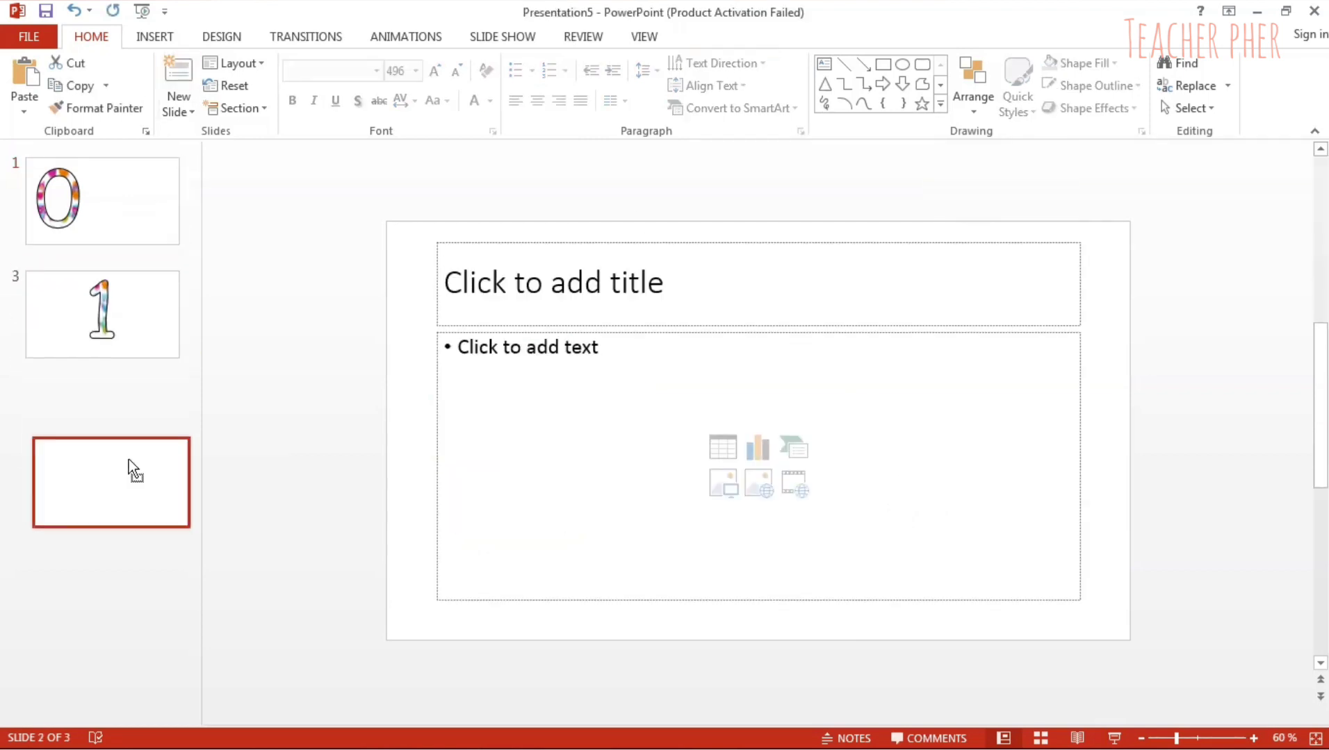
Clear the new slide's placeholders, paste the 2 there and move it left
{"action": "left_click", "coordinate": [575, 243]}
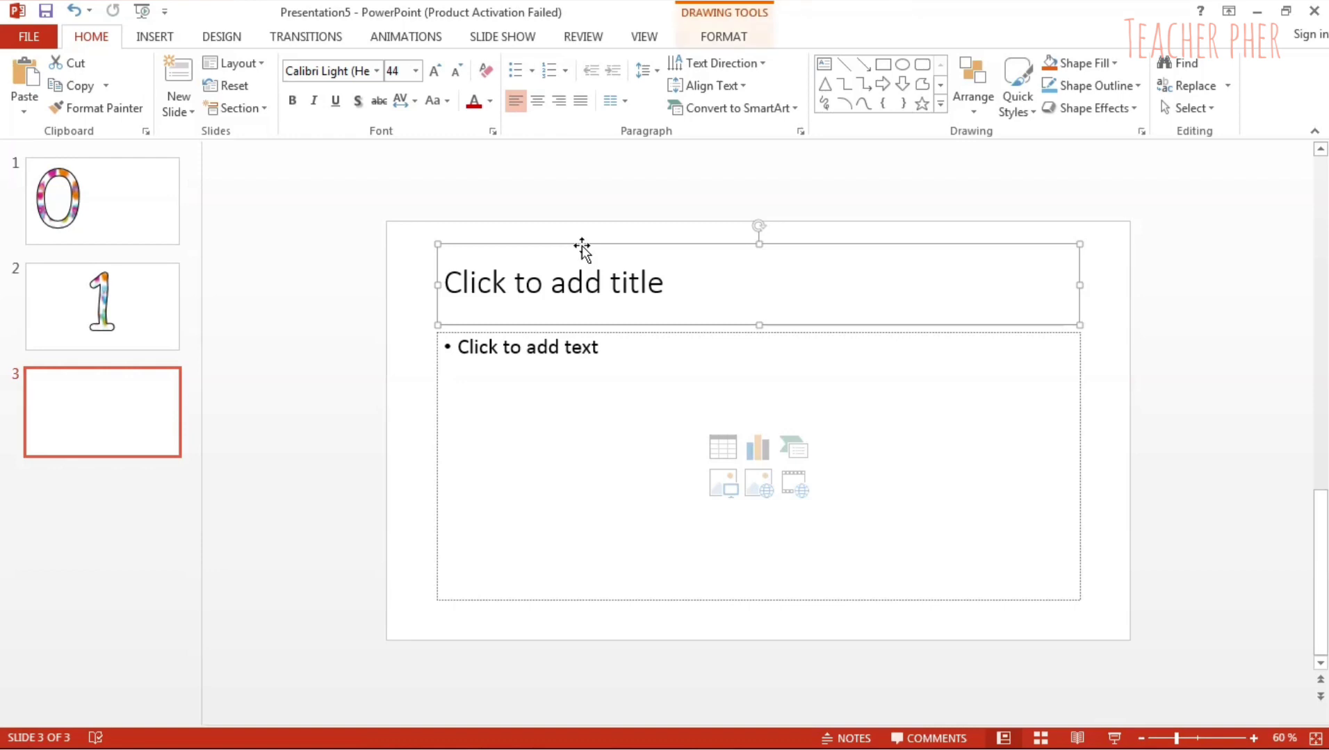
{"action": "key", "text": "Delete"}
{"action": "left_click", "coordinate": [581, 332]}
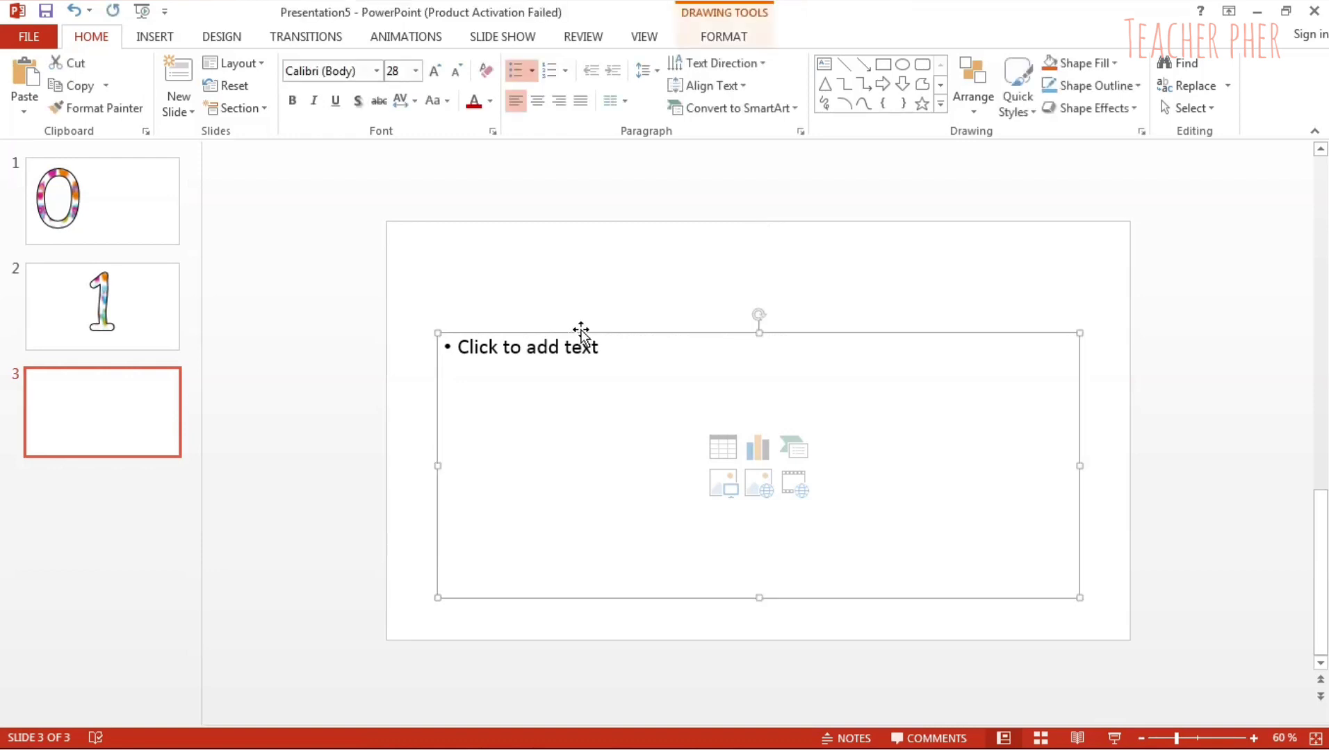
{"action": "key", "text": "Delete"}
{"action": "right_click", "coordinate": [513, 320]}
{"action": "left_click", "coordinate": [552, 361]}
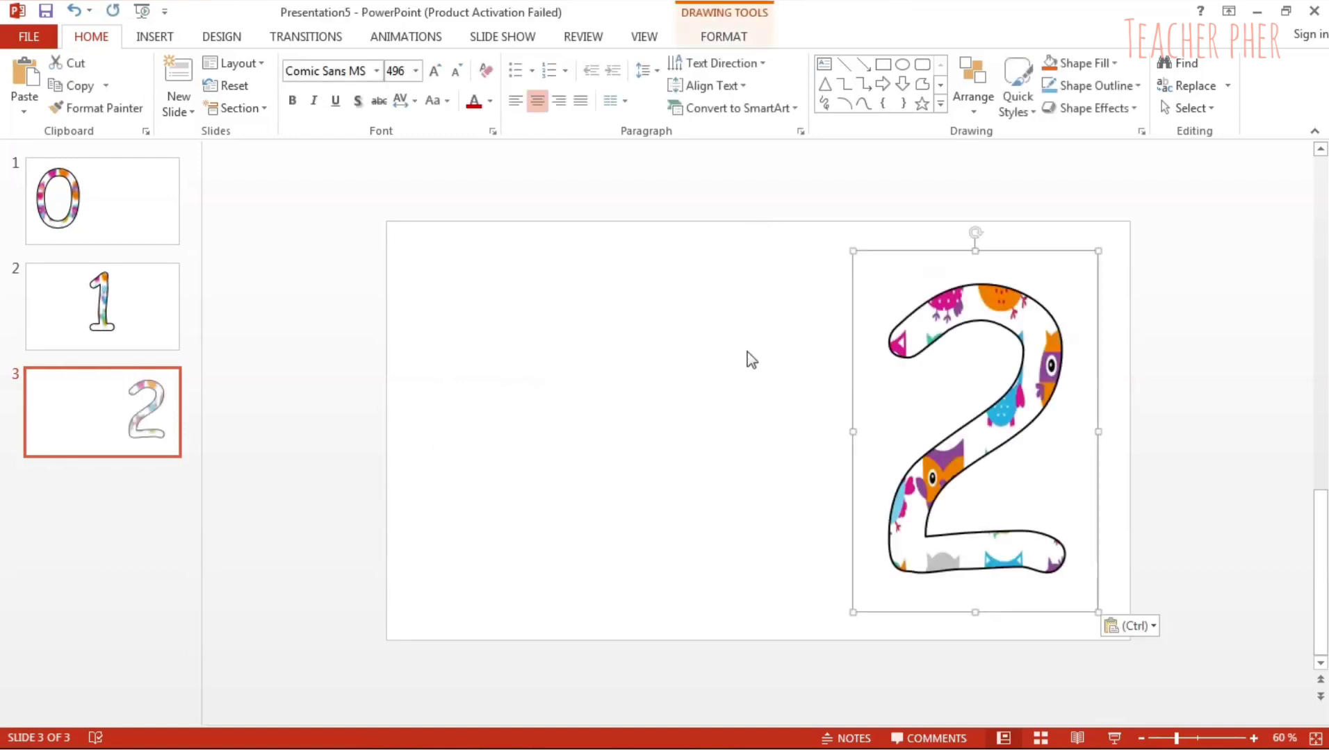
{"action": "left_click_drag", "start_coordinate": [916, 253], "coordinate": [494, 253]}
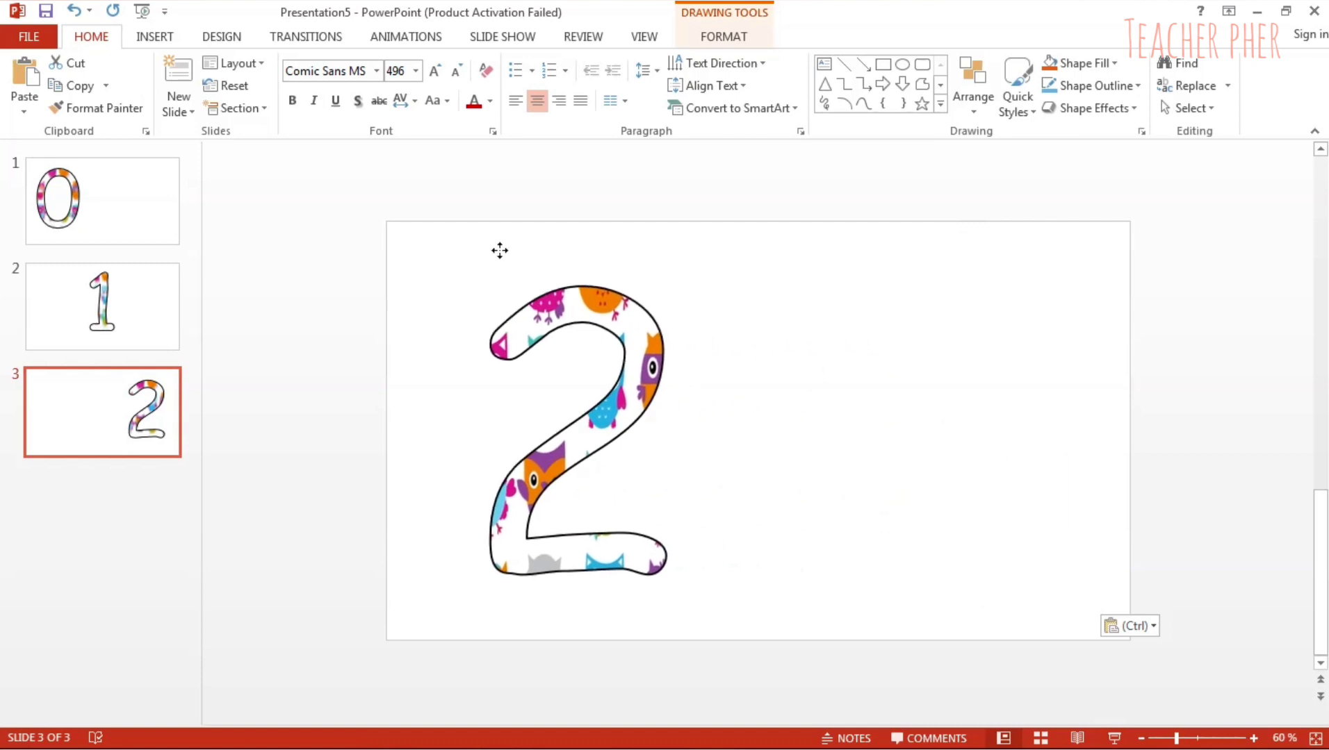
Move the 1 on the second slide to the left half
{"action": "left_click", "coordinate": [114, 321]}
{"action": "left_click", "coordinate": [775, 254]}
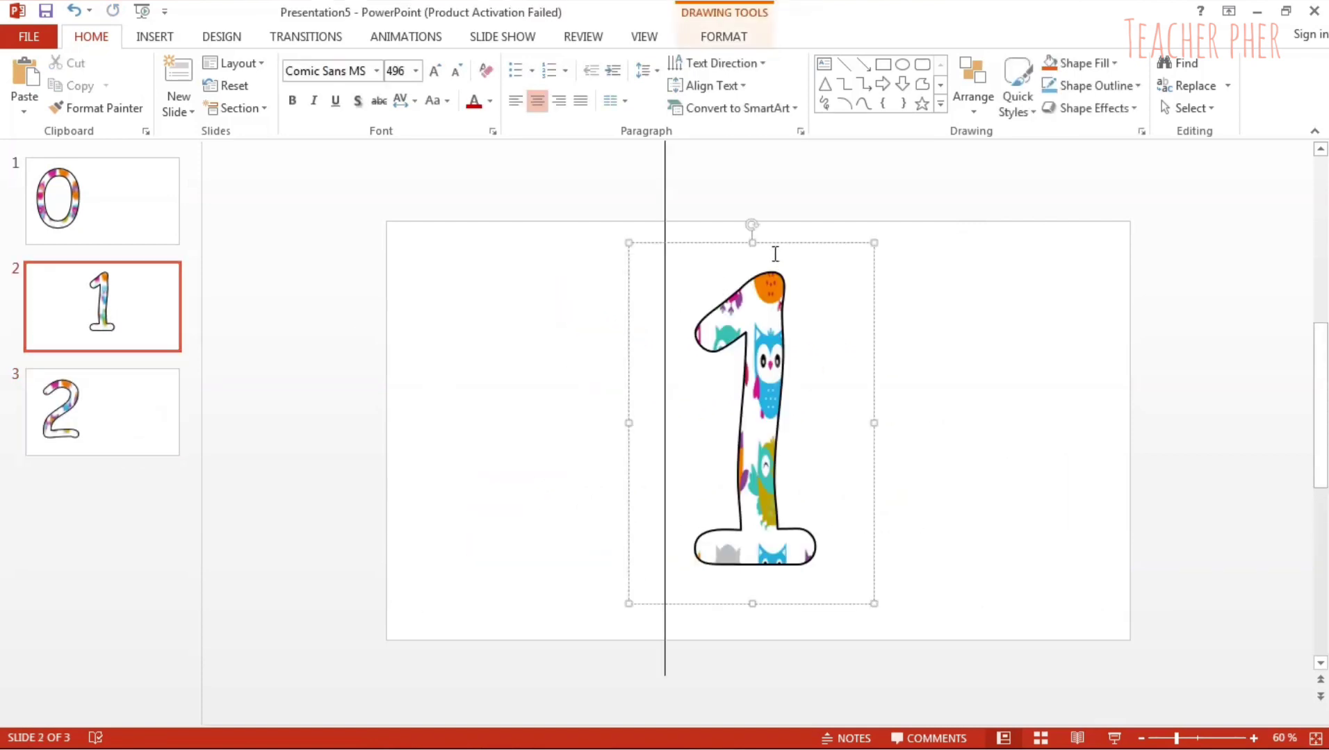
{"action": "left_click_drag", "start_coordinate": [775, 247], "coordinate": [562, 255]}
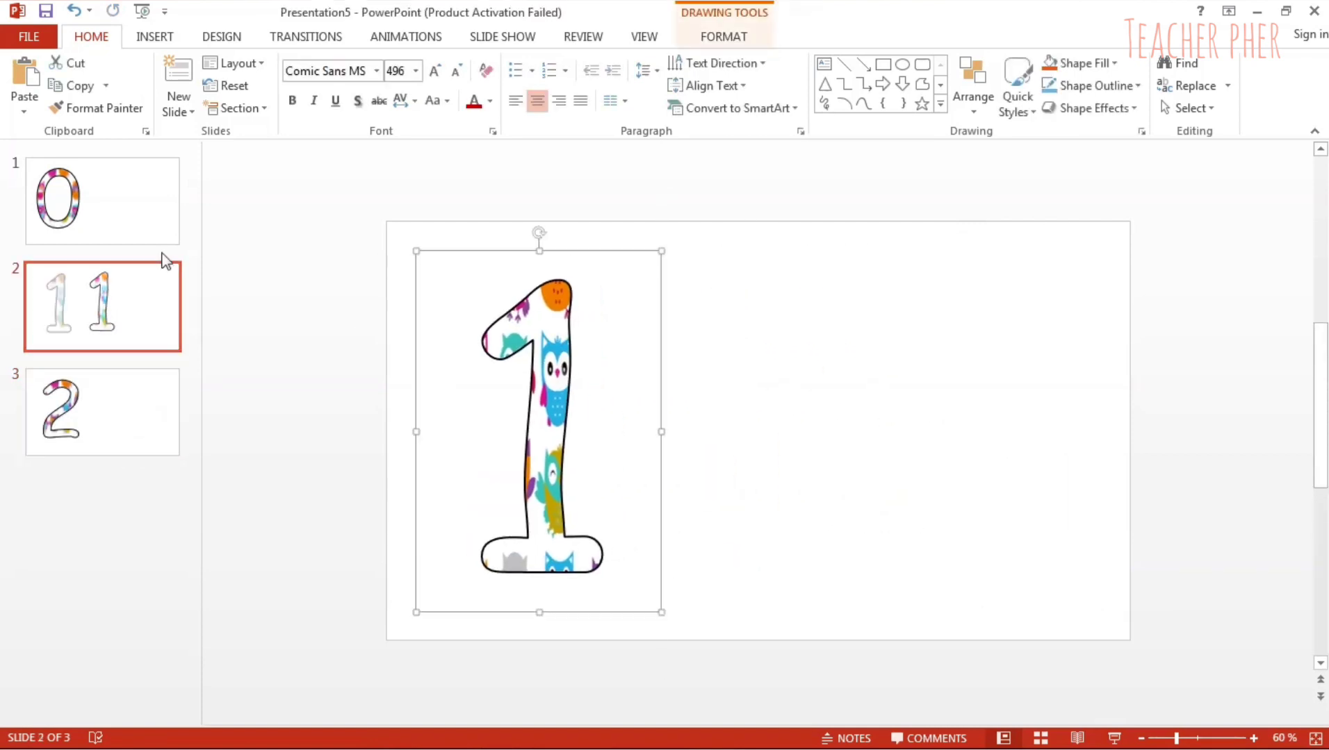
{"action": "left_click", "coordinate": [752, 337]}
{"action": "left_click", "coordinate": [157, 213]}
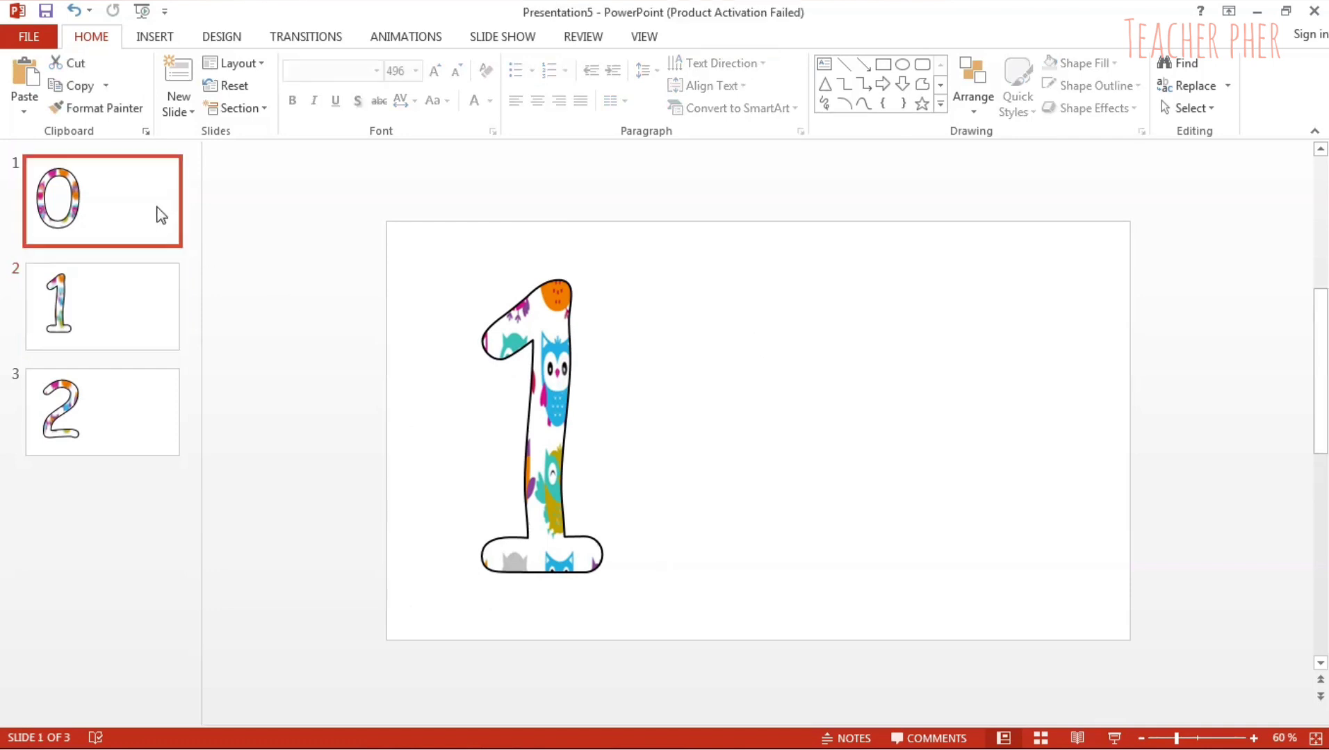
{"action": "left_click", "coordinate": [155, 37]}
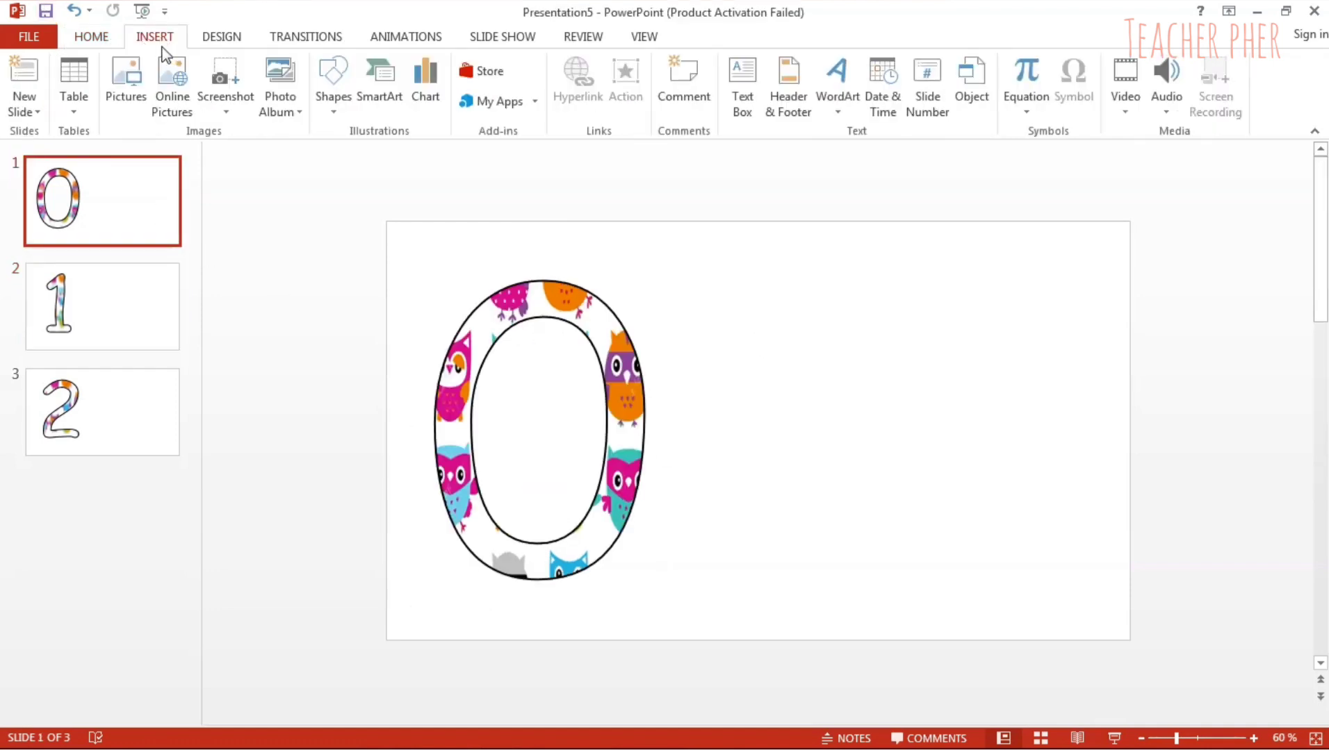
Insert the aso.png puppy picture from the Desktop onto the second slide
{"action": "left_click", "coordinate": [170, 291]}
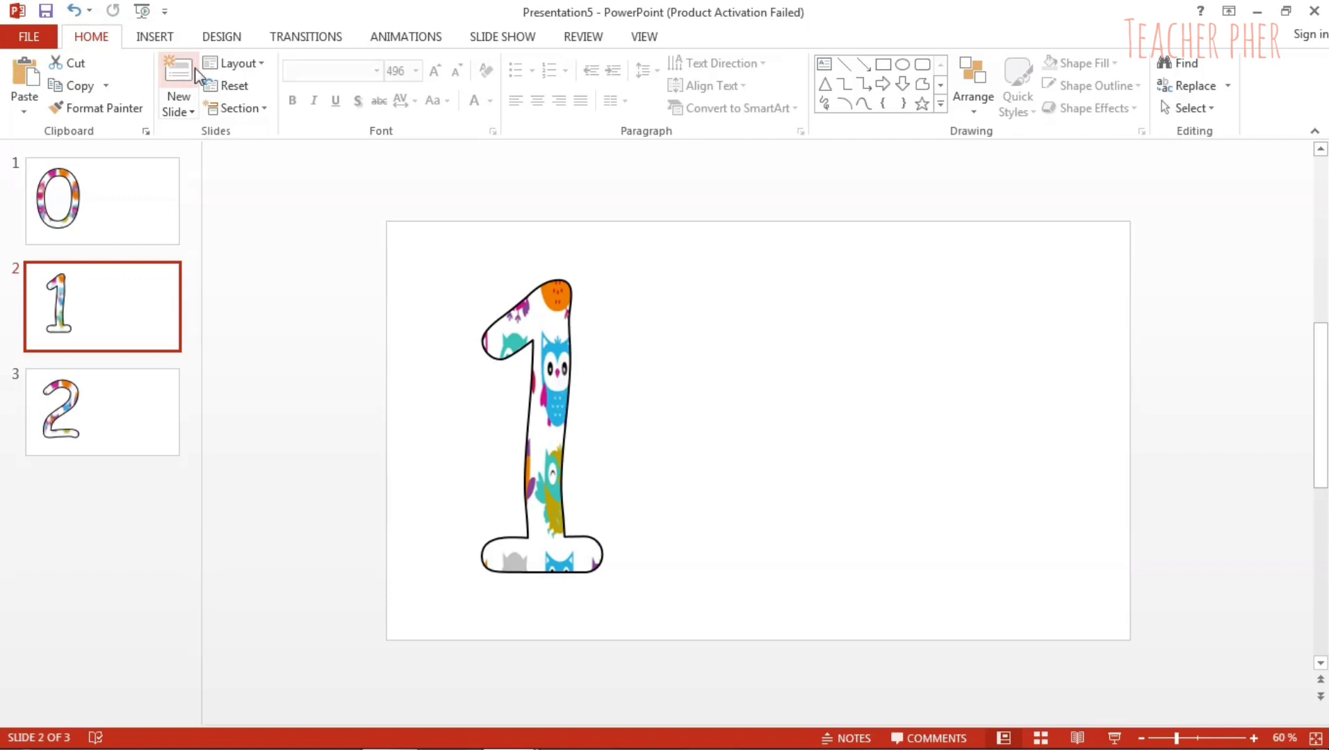
{"action": "left_click", "coordinate": [167, 39]}
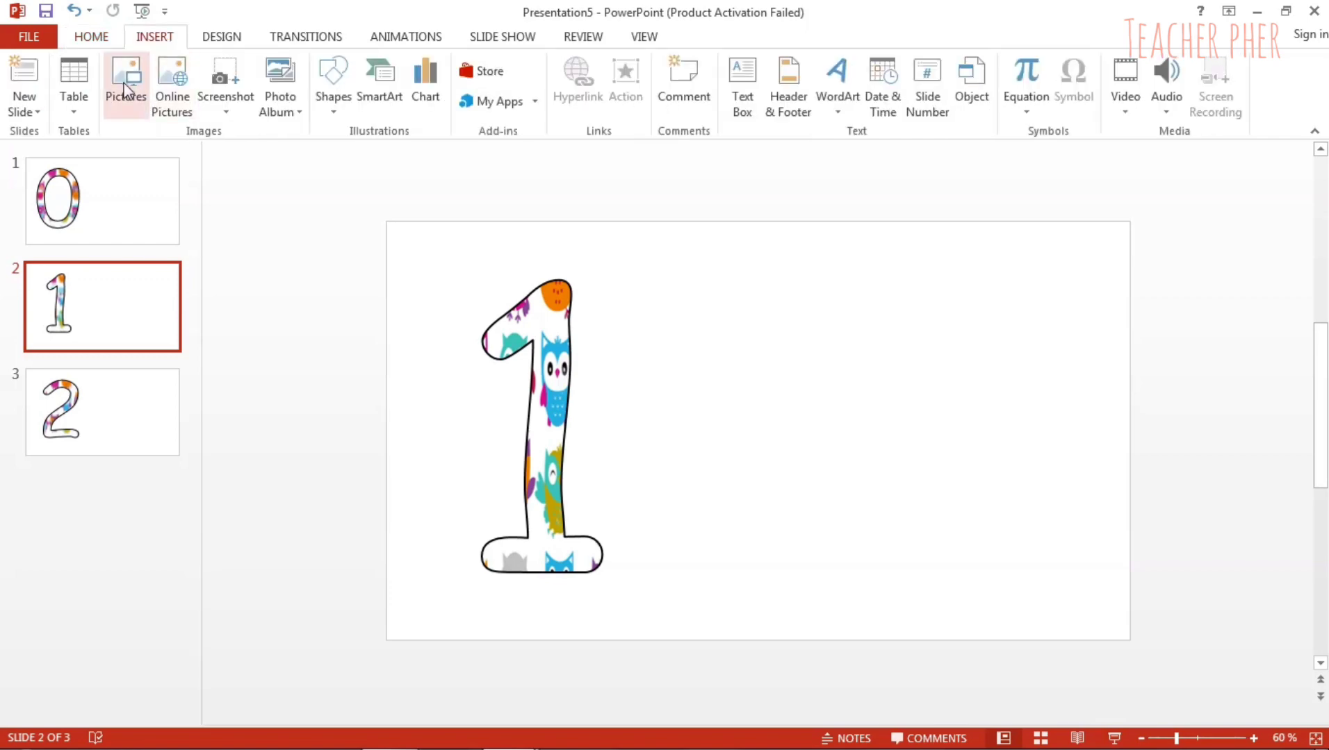
{"action": "left_click", "coordinate": [126, 89]}
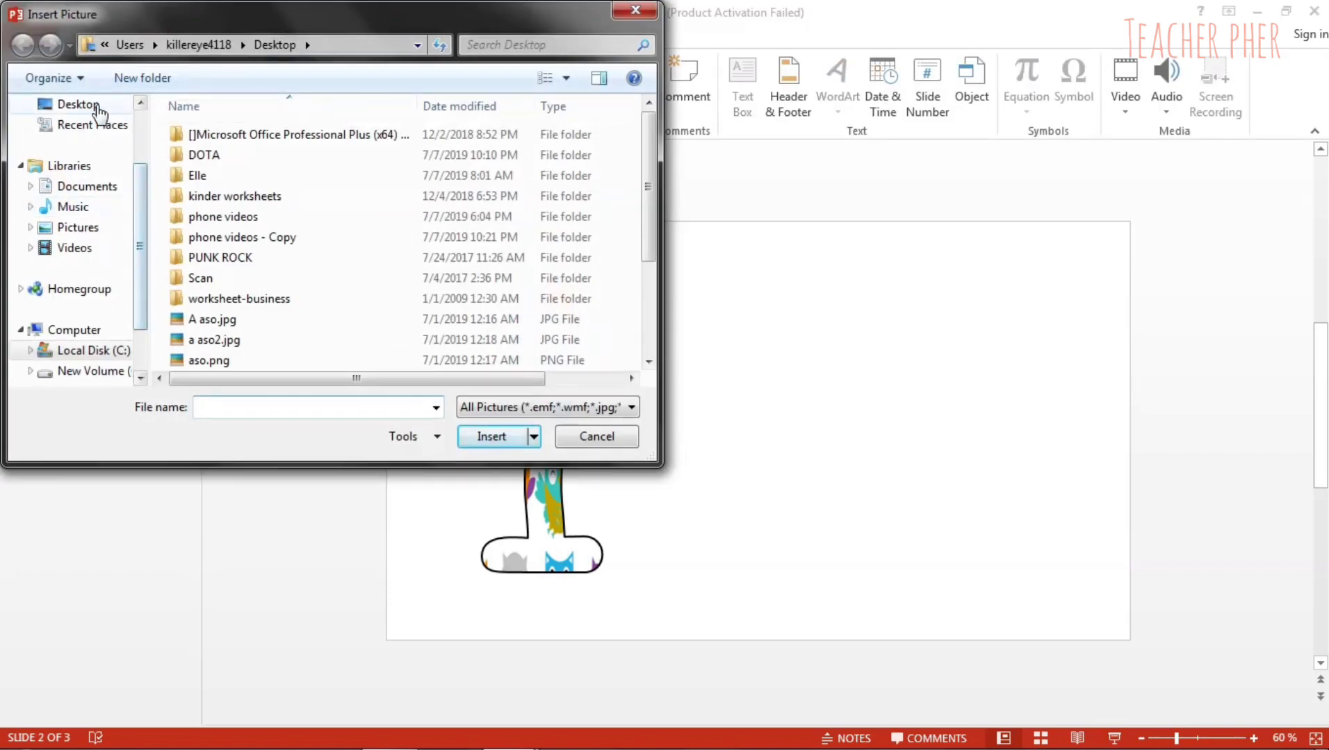
{"action": "left_click", "coordinate": [98, 107]}
{"action": "left_click_drag", "start_coordinate": [649, 138], "coordinate": [657, 282]}
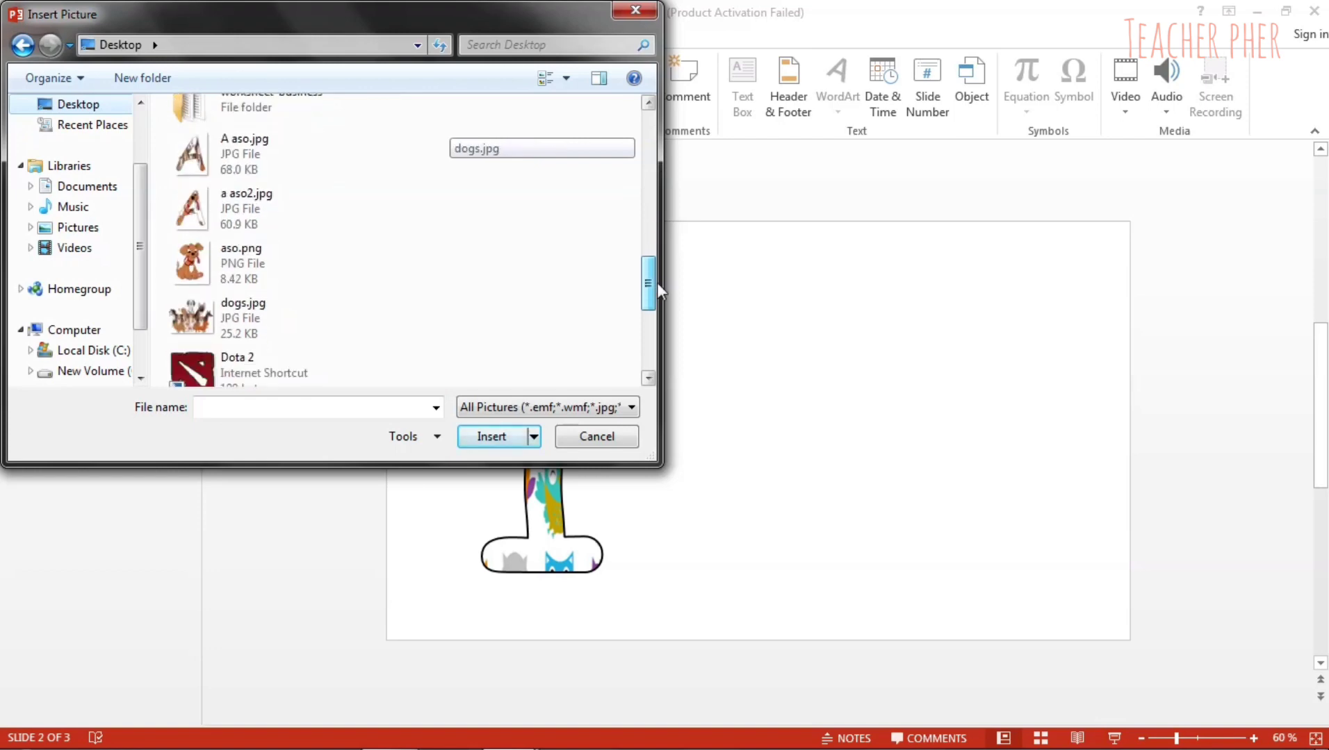
{"action": "left_click", "coordinate": [187, 271]}
{"action": "left_click", "coordinate": [495, 439]}
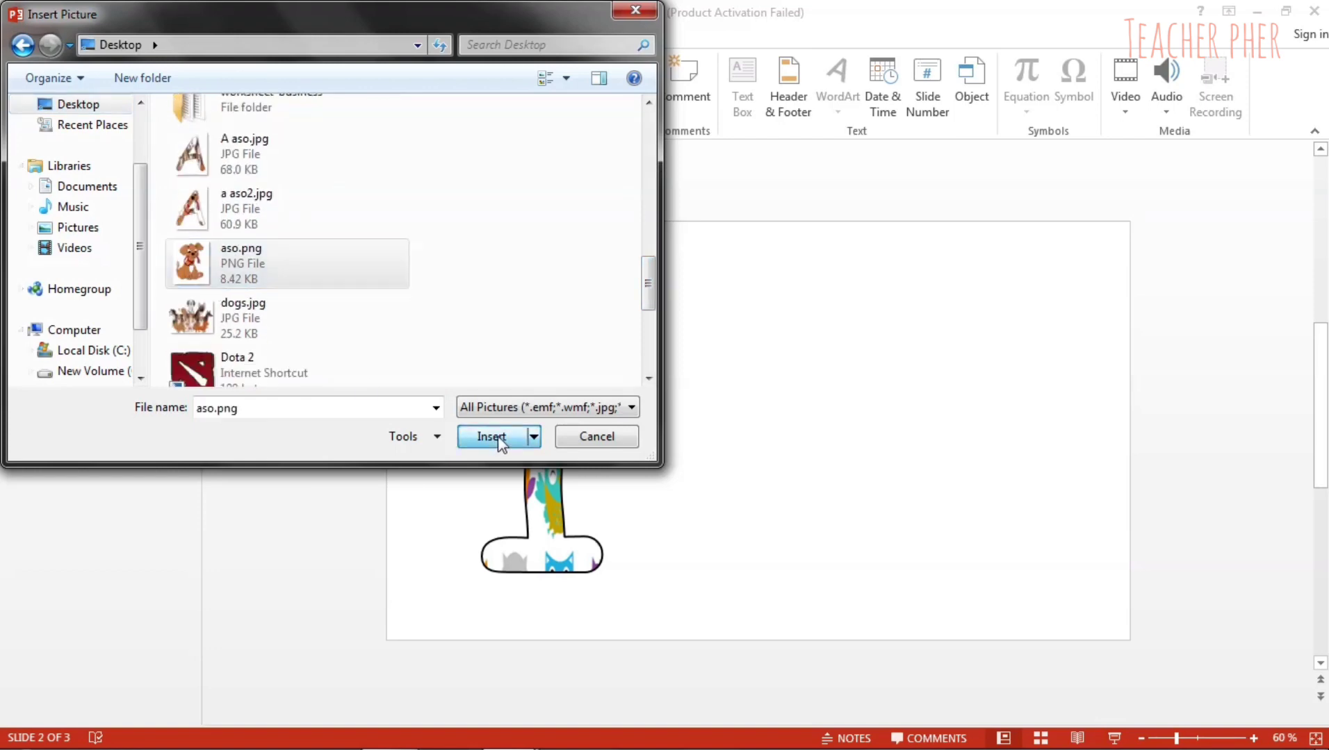
Enlarge the puppy to about 5.45 inches tall and place it beside the 1
{"action": "left_click_drag", "start_coordinate": [756, 434], "coordinate": [755, 485]}
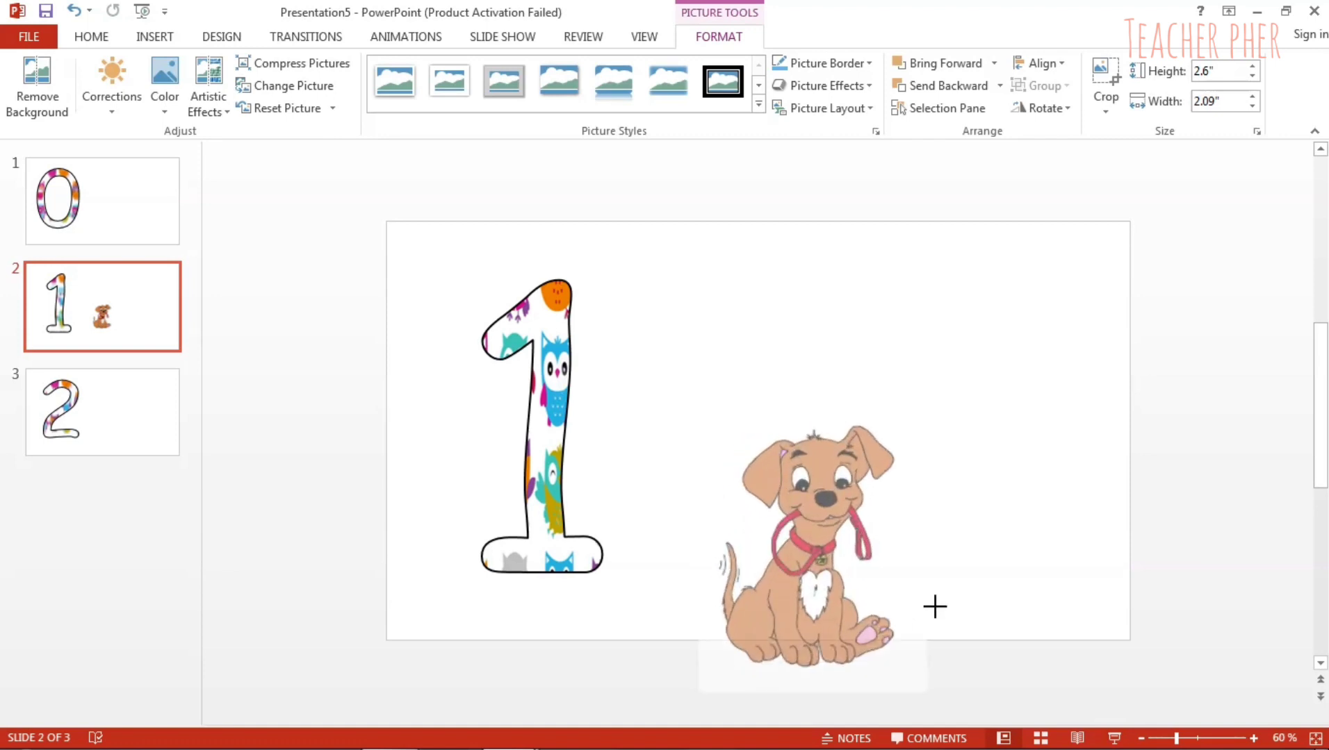
{"action": "left_click_drag", "start_coordinate": [817, 553], "coordinate": [940, 709]}
{"action": "left_click_drag", "start_coordinate": [854, 600], "coordinate": [798, 465]}
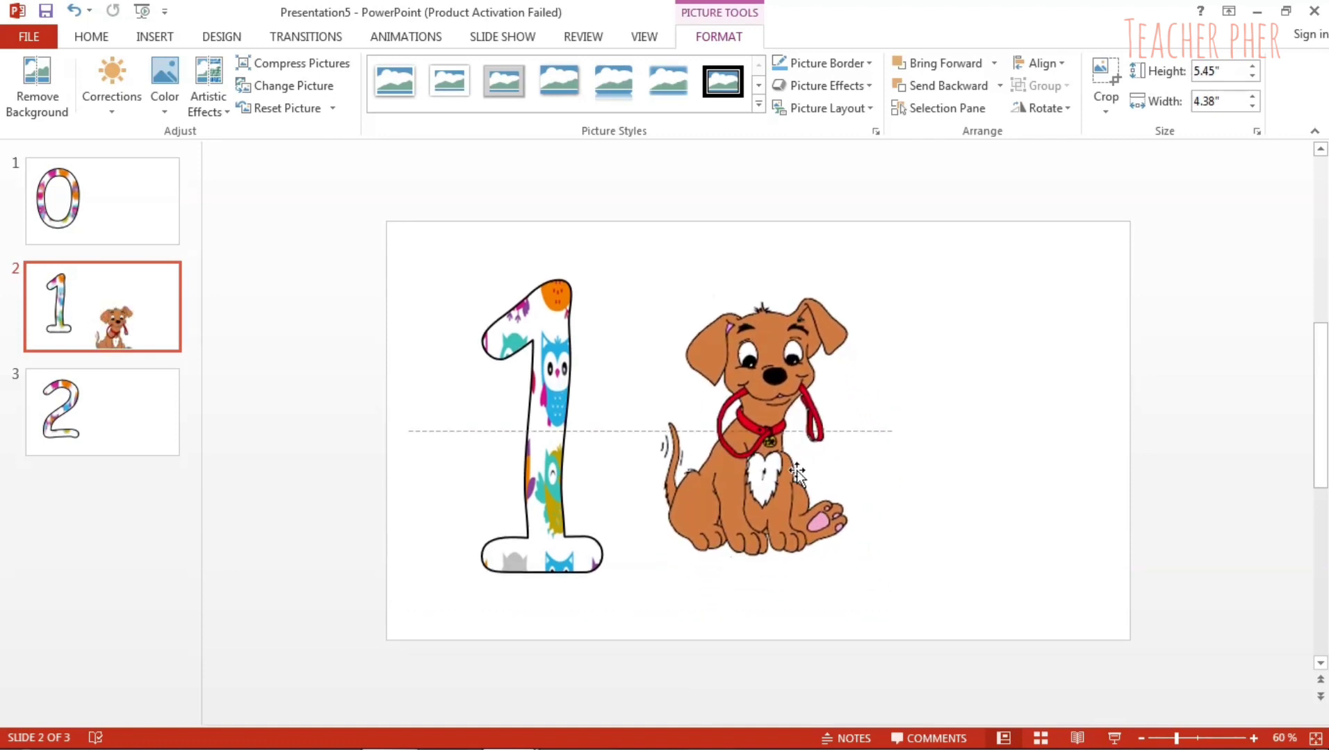
{"action": "left_click", "coordinate": [991, 351]}
{"action": "left_click", "coordinate": [605, 326]}
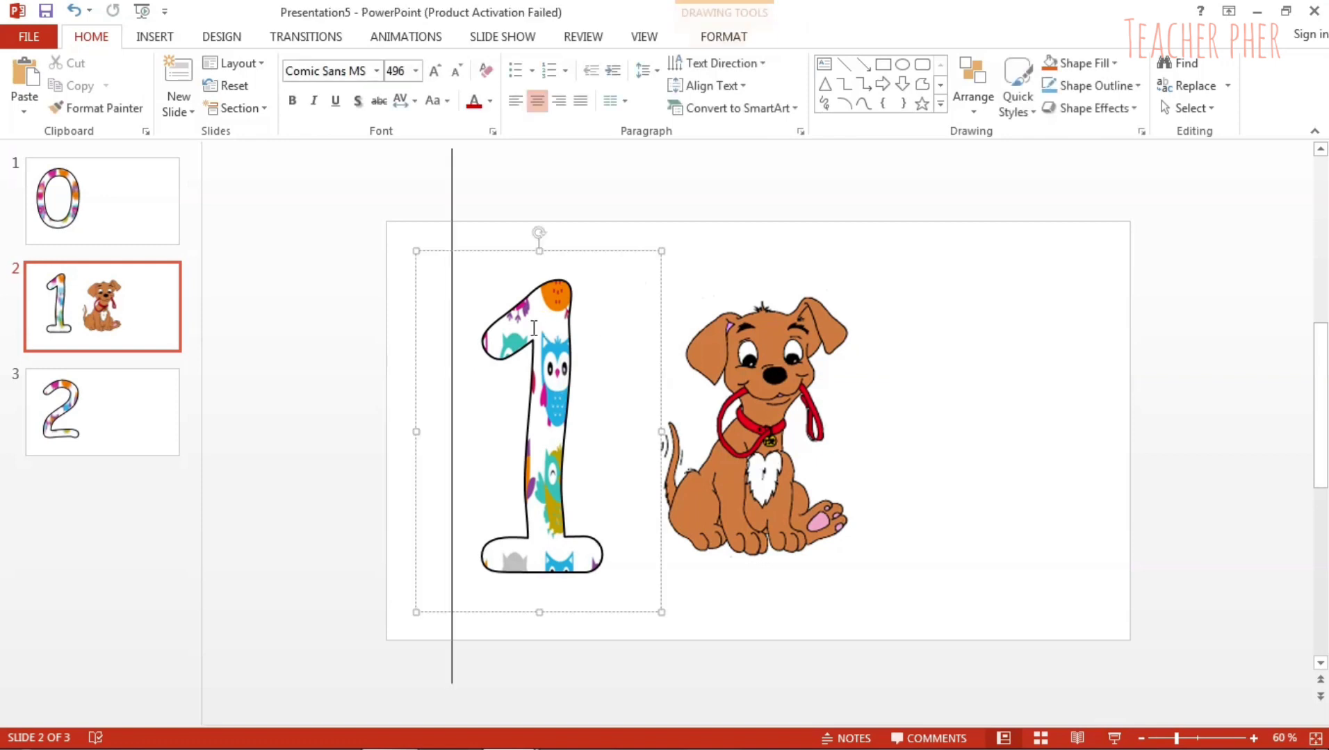
{"action": "left_click", "coordinate": [945, 376]}
Add a text box reading 'isa' to the right of the dog on slide 2
{"action": "left_click", "coordinate": [152, 38]}
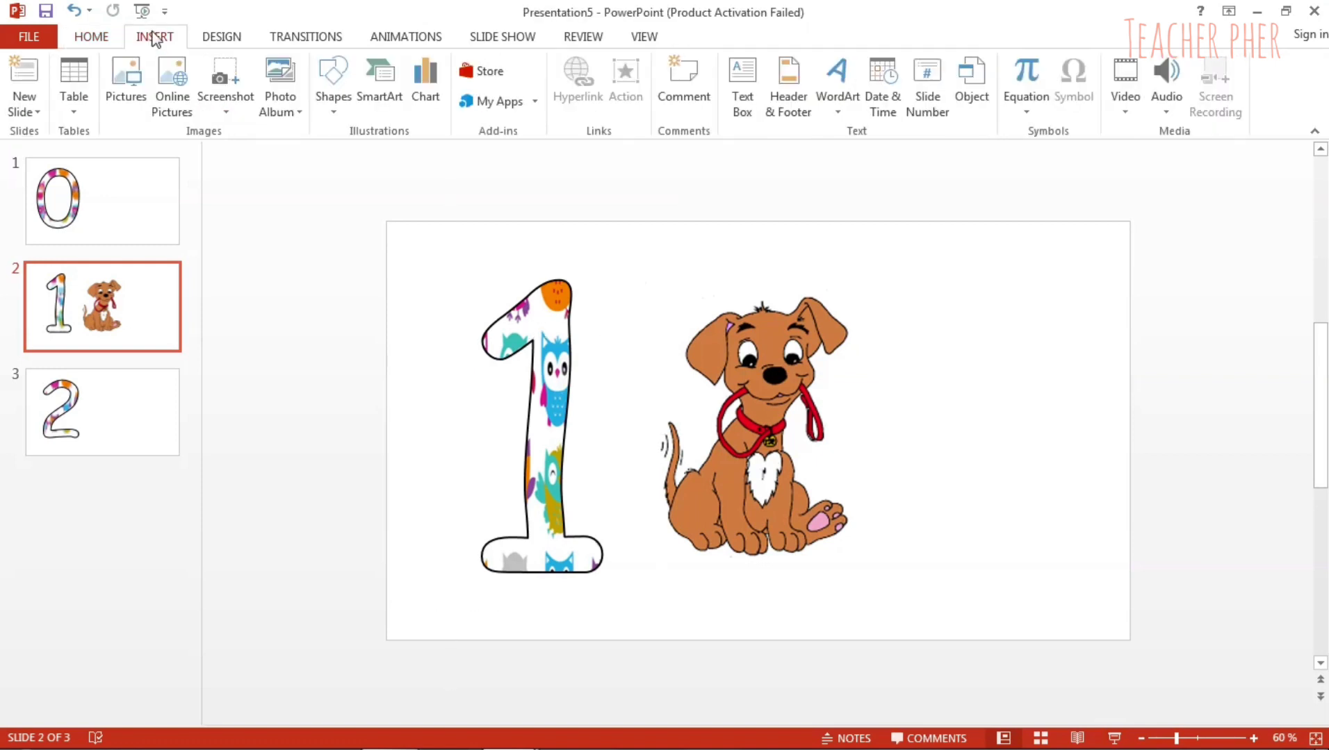
{"action": "left_click", "coordinate": [333, 86]}
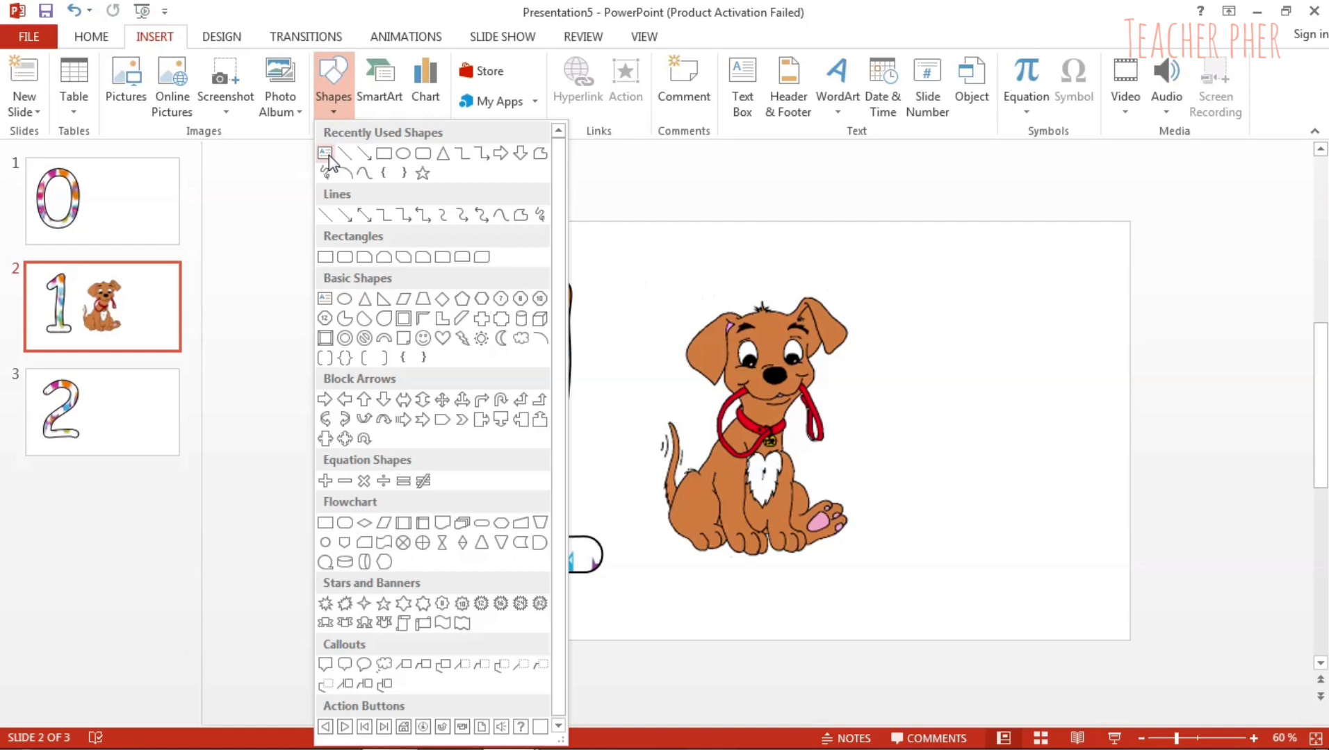
{"action": "left_click", "coordinate": [324, 153]}
{"action": "left_click", "coordinate": [959, 384]}
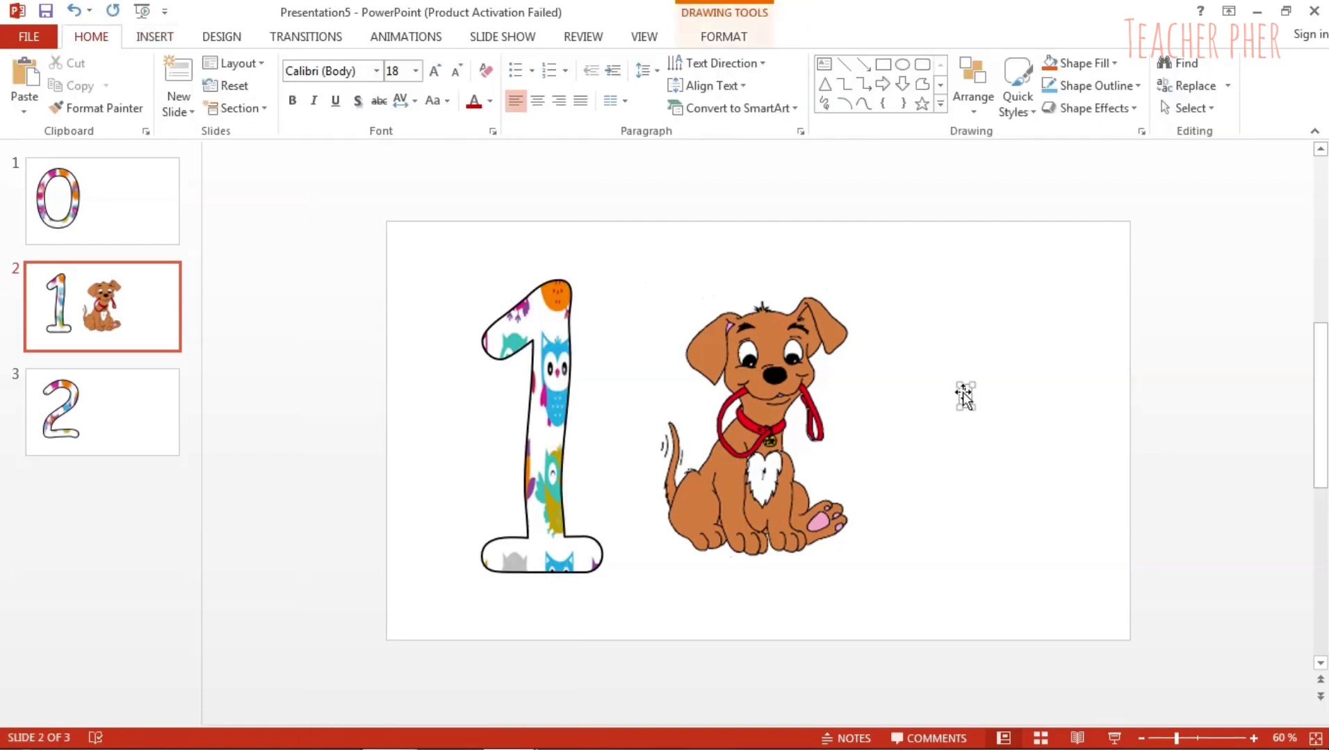
{"action": "type", "text": "isa"}
Enlarge the 'isa' text to size 166 and set it in Comic Sans MS
{"action": "left_click", "coordinate": [436, 71]}
{"action": "left_click", "coordinate": [437, 71]}
{"action": "left_click", "coordinate": [437, 71]}
{"action": "left_click", "coordinate": [437, 71]}
{"action": "left_click", "coordinate": [437, 71]}
{"action": "left_click", "coordinate": [437, 70]}
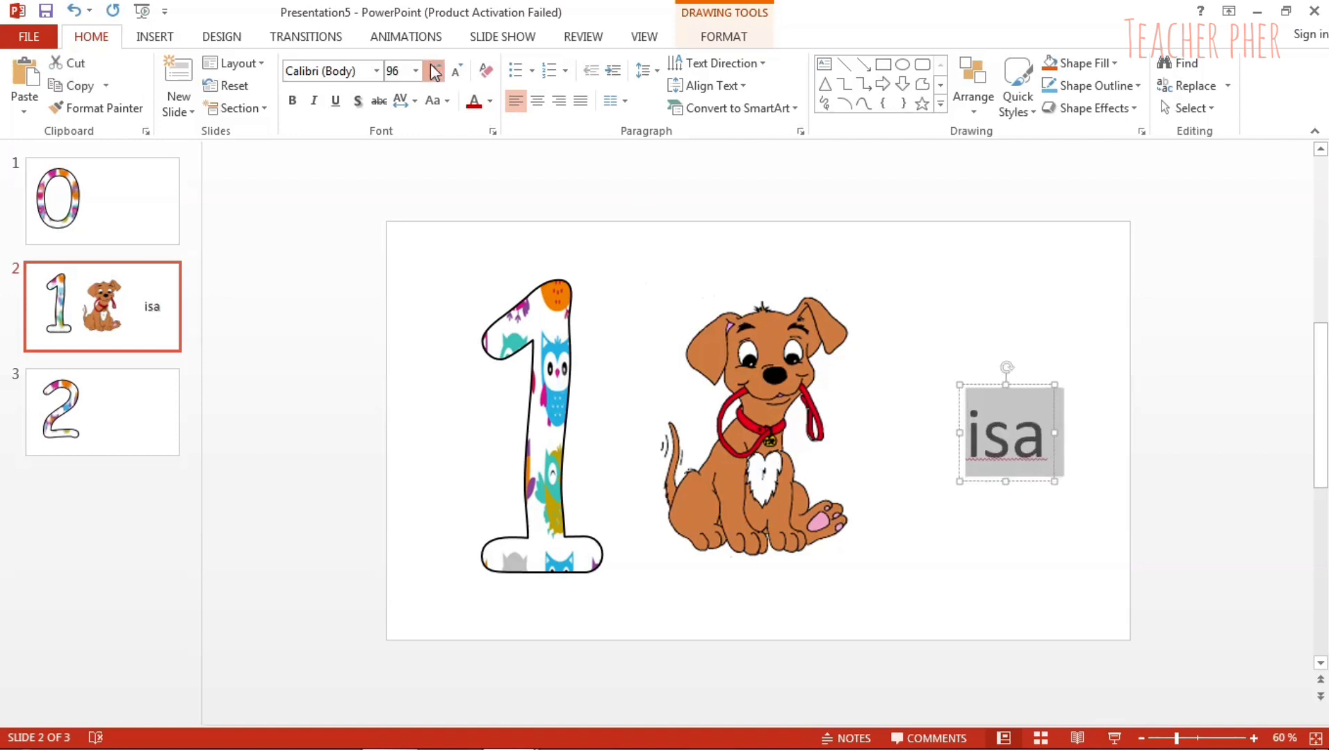
{"action": "left_click", "coordinate": [437, 71]}
{"action": "left_click", "coordinate": [437, 71]}
{"action": "left_click", "coordinate": [436, 71]}
{"action": "left_click", "coordinate": [299, 70]}
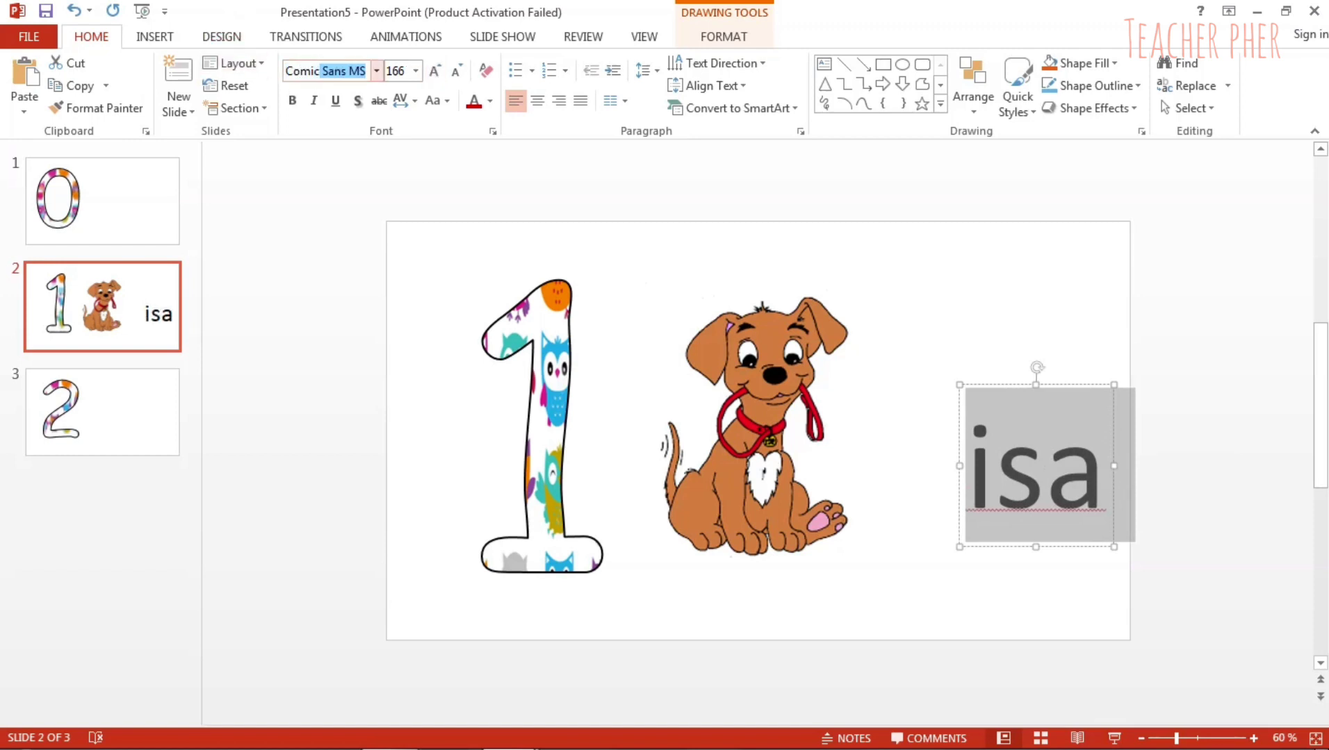
{"action": "key", "text": "Return"}
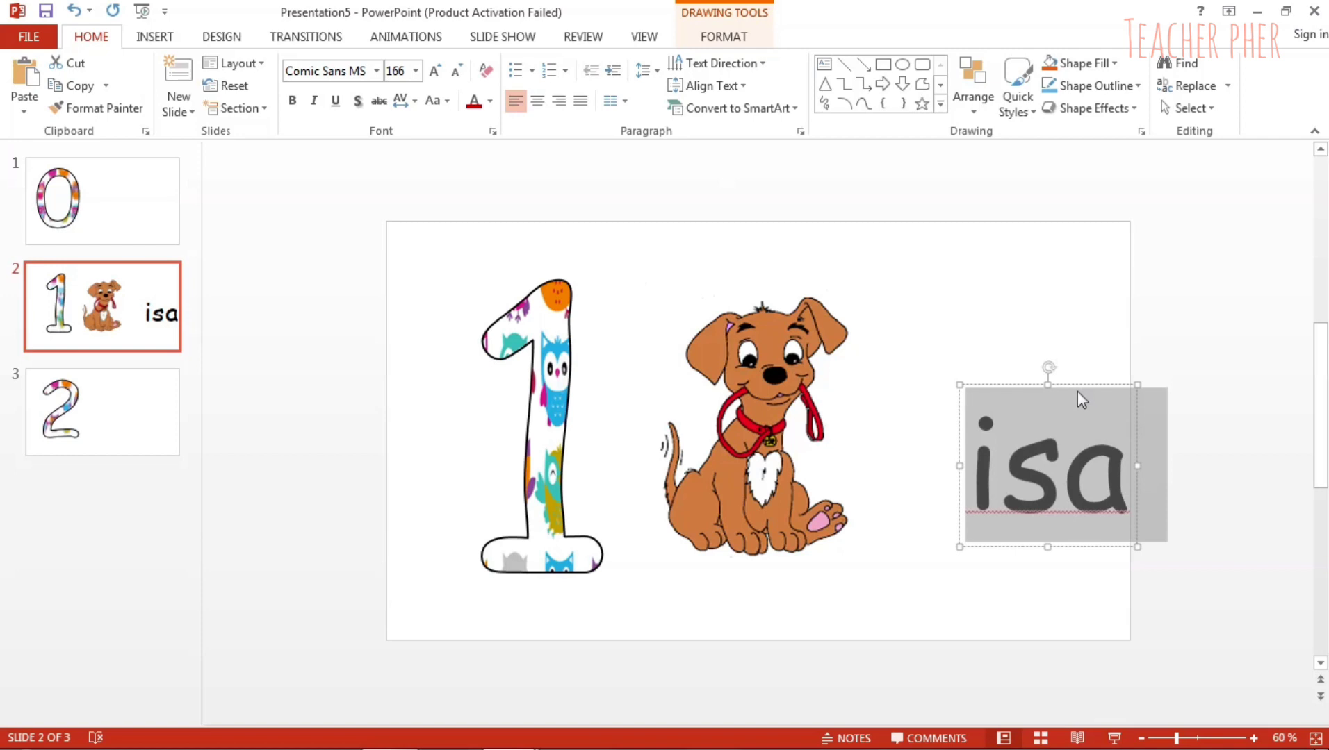
Move 'isa' closer beside the dog and give it a light blue text fill
{"action": "left_click_drag", "start_coordinate": [1078, 387], "coordinate": [1000, 341]}
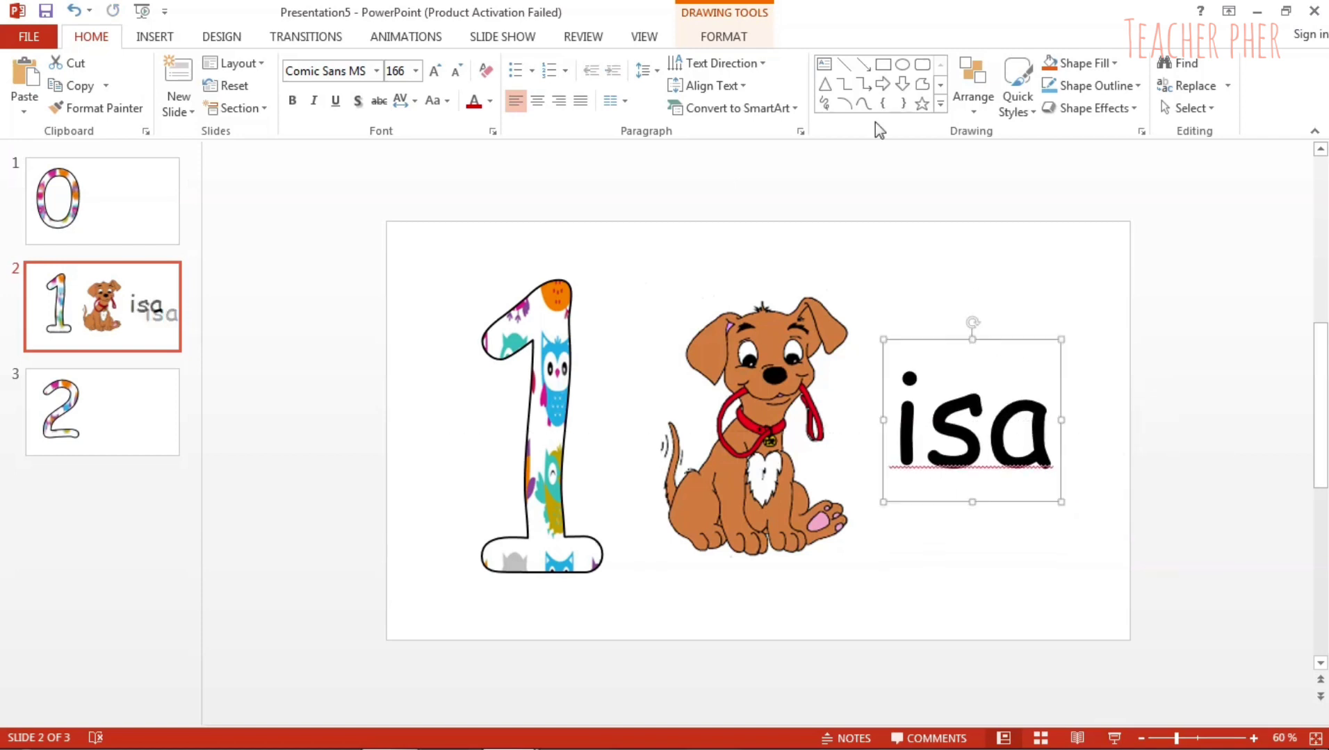
{"action": "left_click", "coordinate": [723, 36]}
{"action": "left_click", "coordinate": [786, 64]}
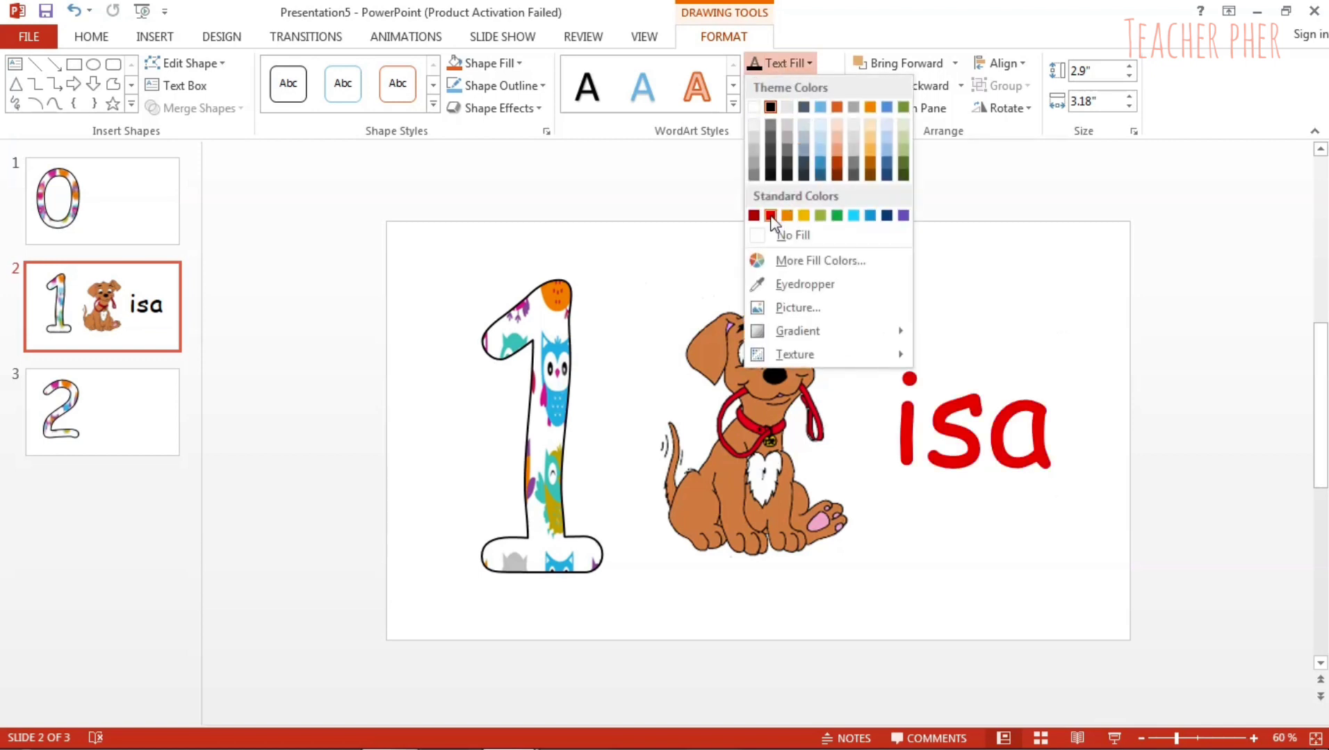
{"action": "left_click", "coordinate": [853, 216]}
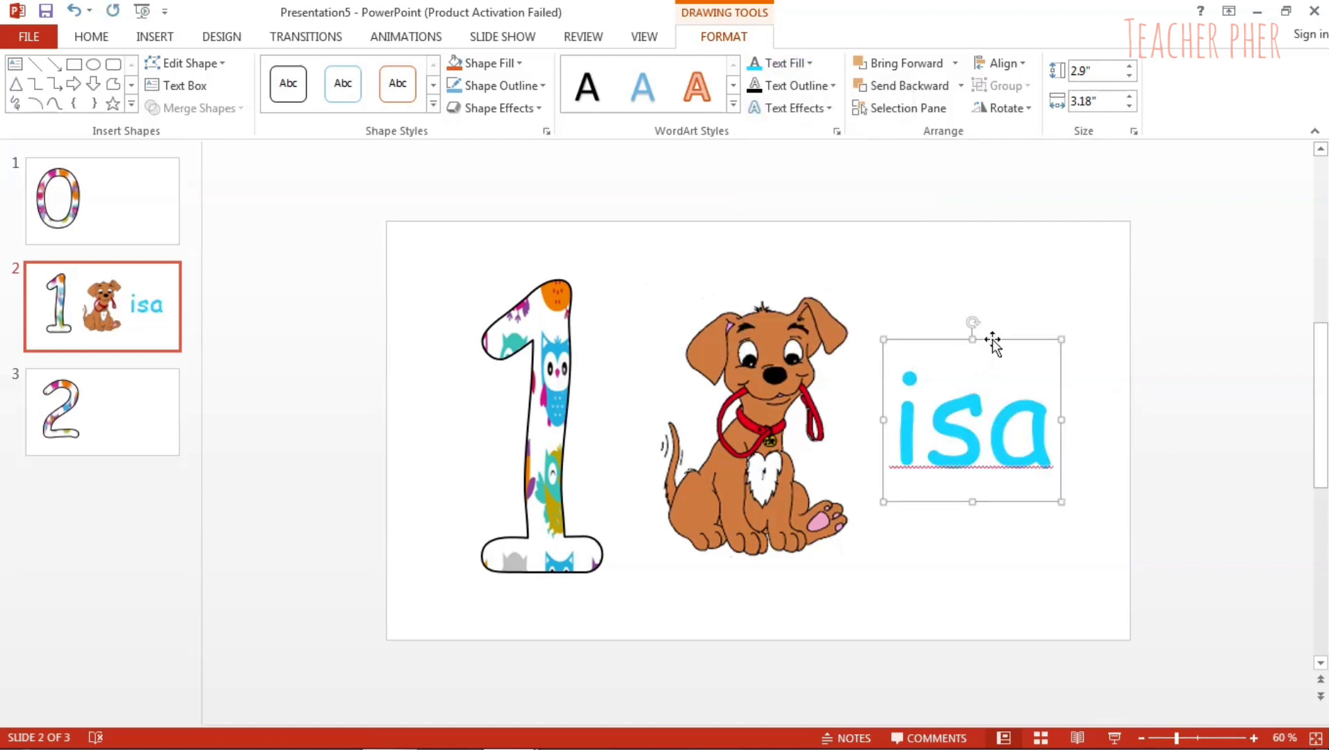
{"action": "left_click", "coordinate": [1231, 377]}
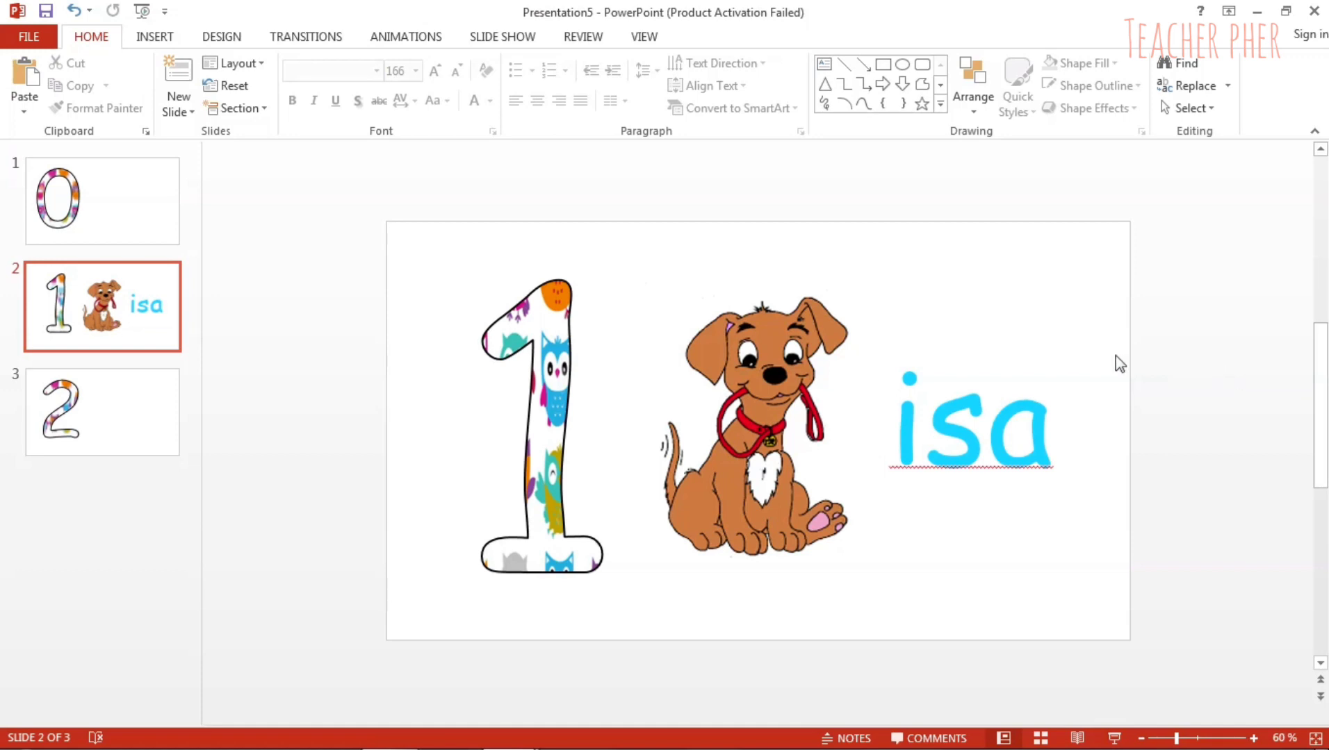
{"action": "left_click", "coordinate": [113, 225]}
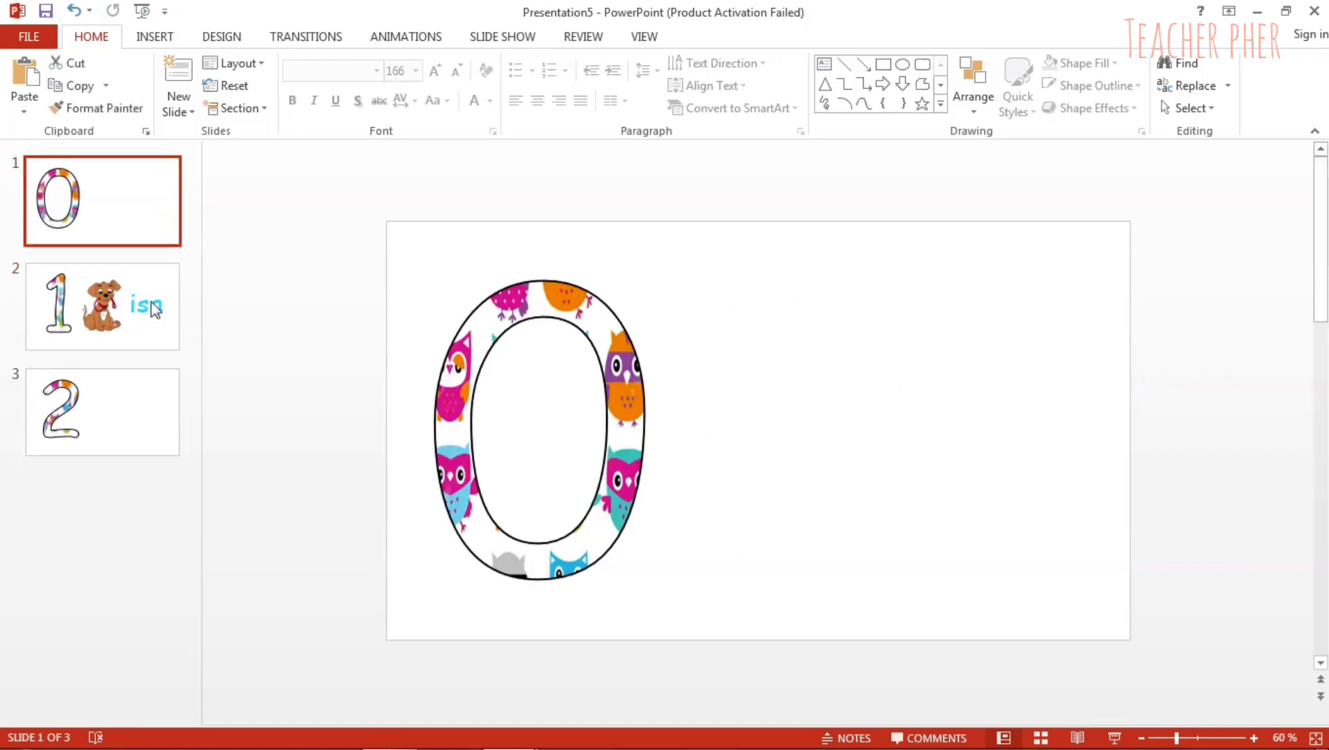
Copy the 'isa' label onto slide 1, place it by the 0, and retype it as 'wala'
{"action": "scroll", "coordinate": [1101, 509], "scroll_direction": "down", "scroll_amount": 1}
{"action": "left_click", "coordinate": [949, 345]}
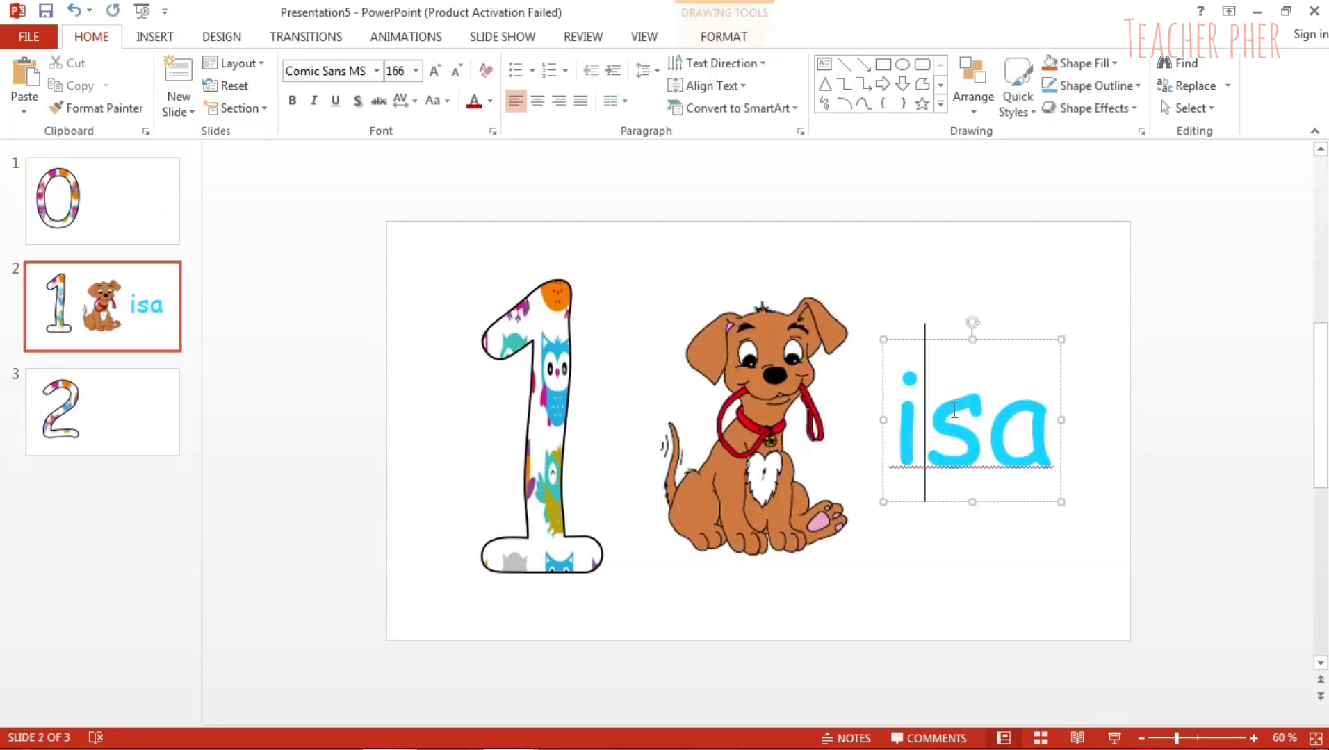
{"action": "right_click", "coordinate": [949, 342]}
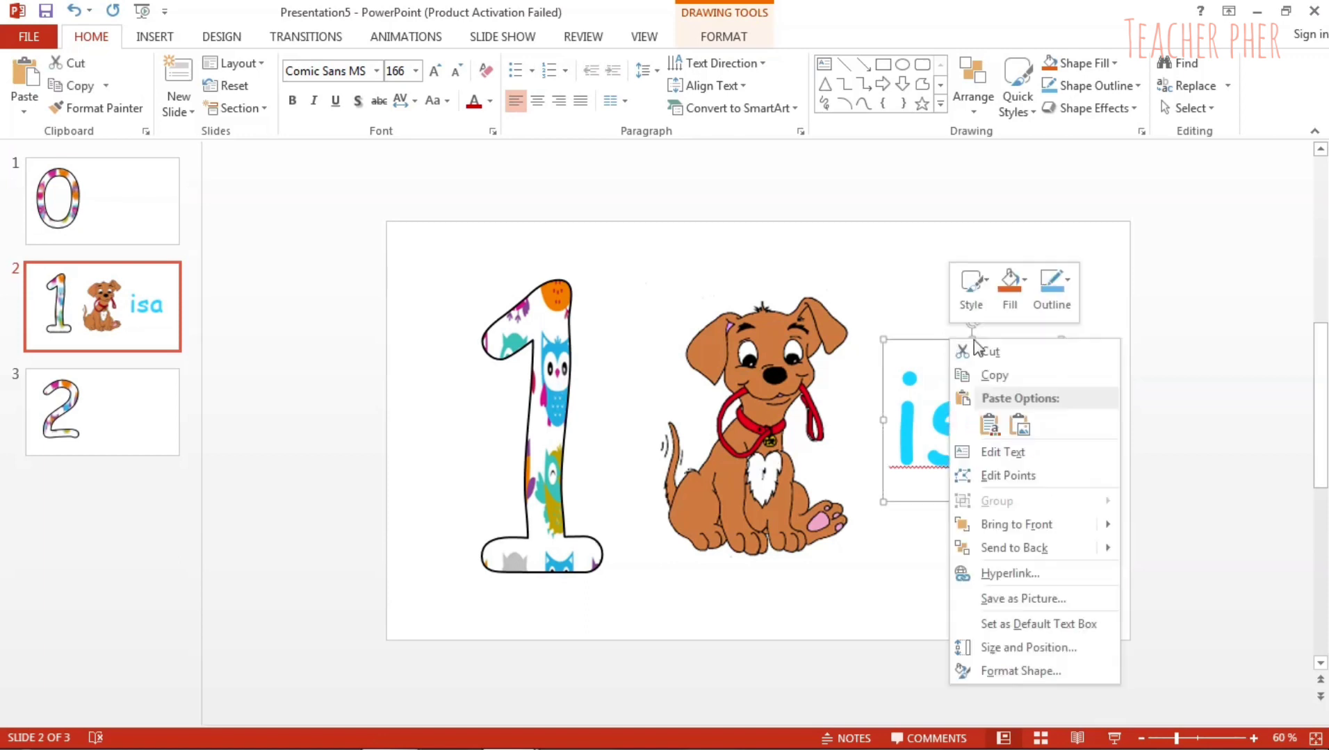
{"action": "left_click", "coordinate": [997, 372]}
{"action": "left_click", "coordinate": [127, 174]}
{"action": "right_click", "coordinate": [796, 326]}
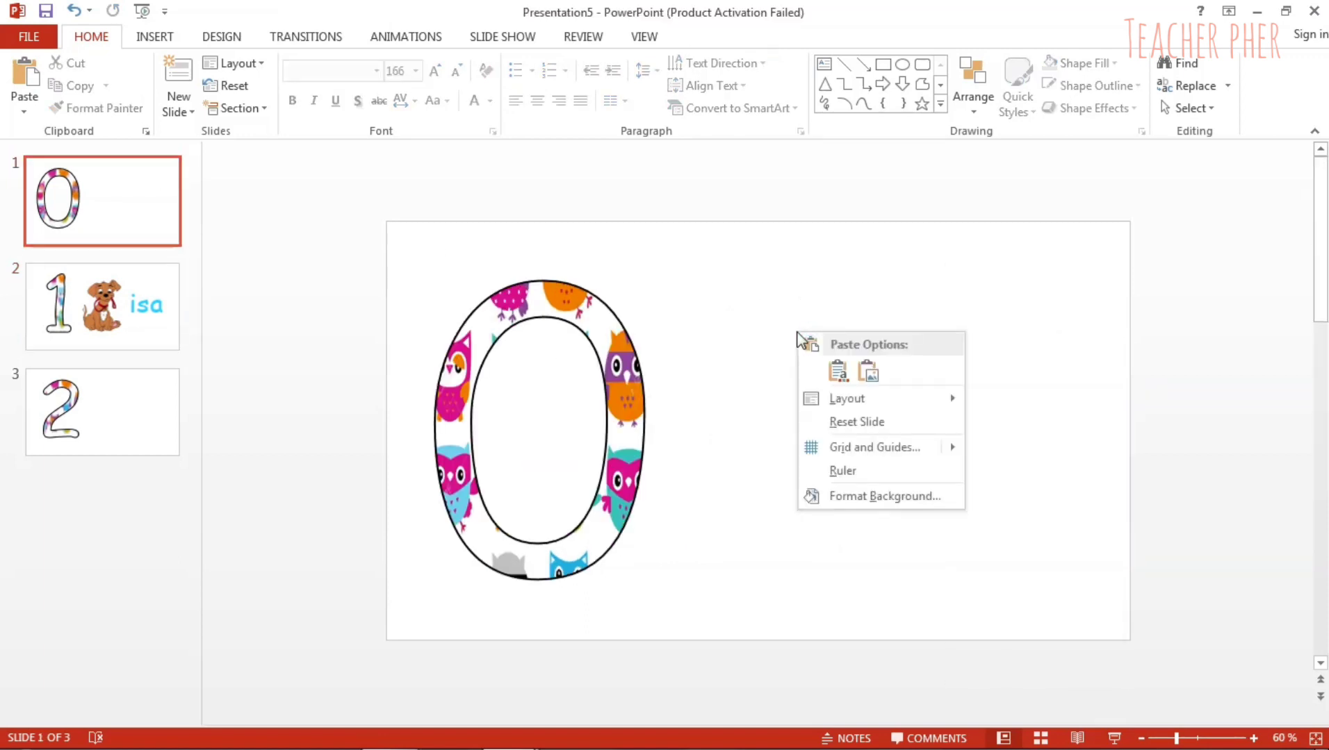
{"action": "left_click", "coordinate": [837, 374]}
{"action": "left_click_drag", "start_coordinate": [897, 339], "coordinate": [782, 339]}
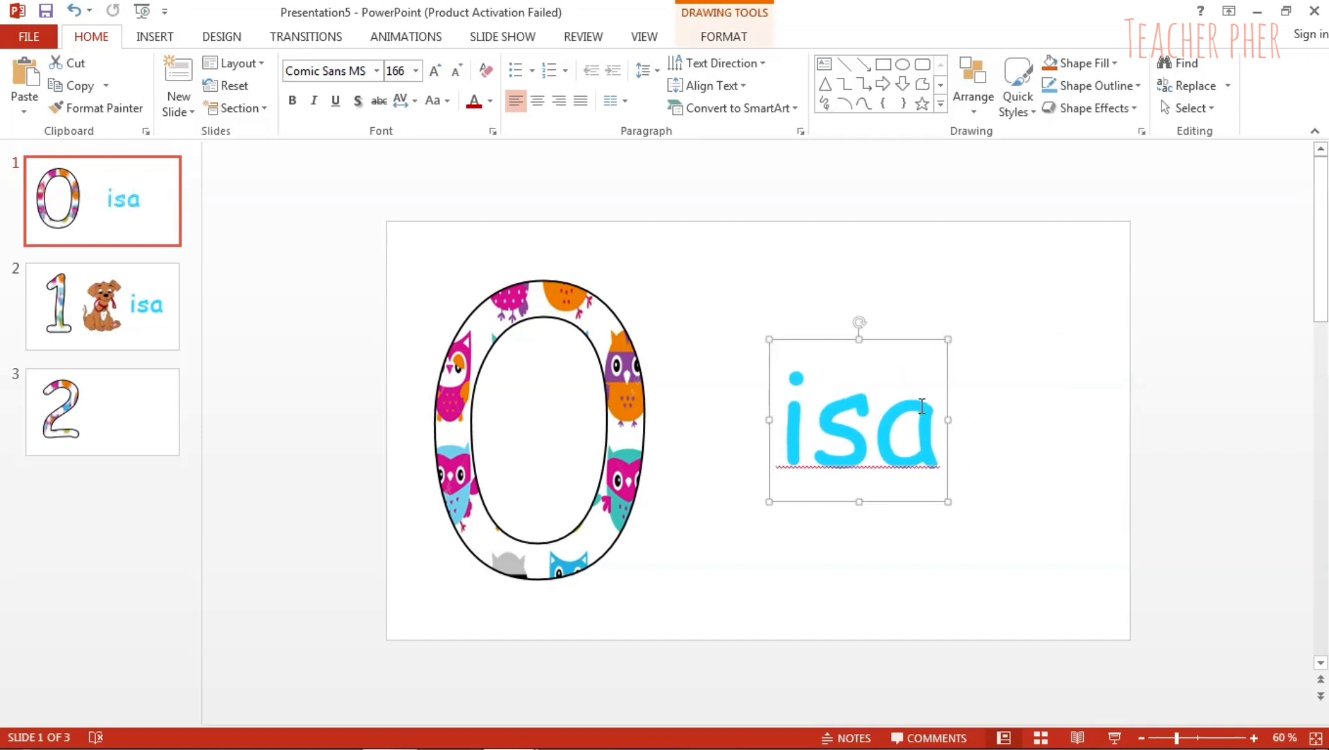
{"action": "left_click_drag", "start_coordinate": [921, 407], "coordinate": [759, 425]}
{"action": "type", "text": "wa"}
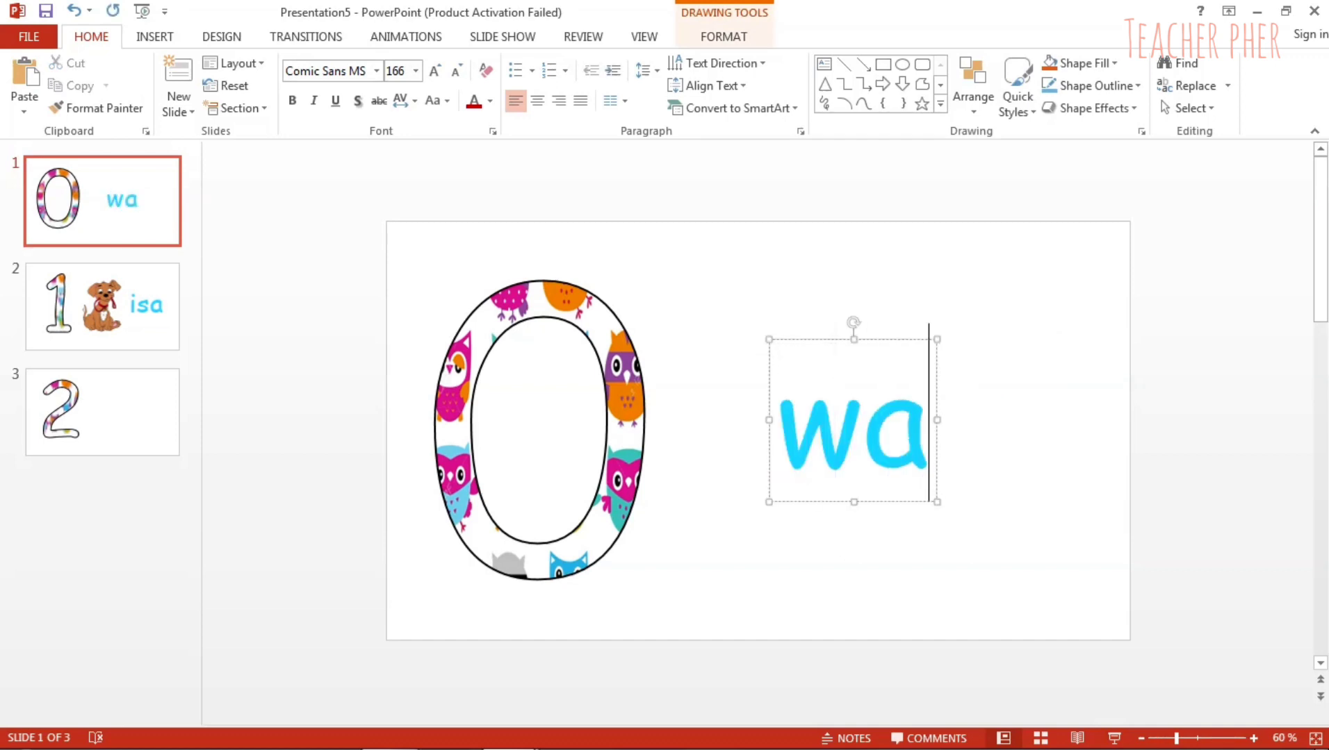
{"action": "type", "text": "la"}
{"action": "left_click", "coordinate": [517, 328]}
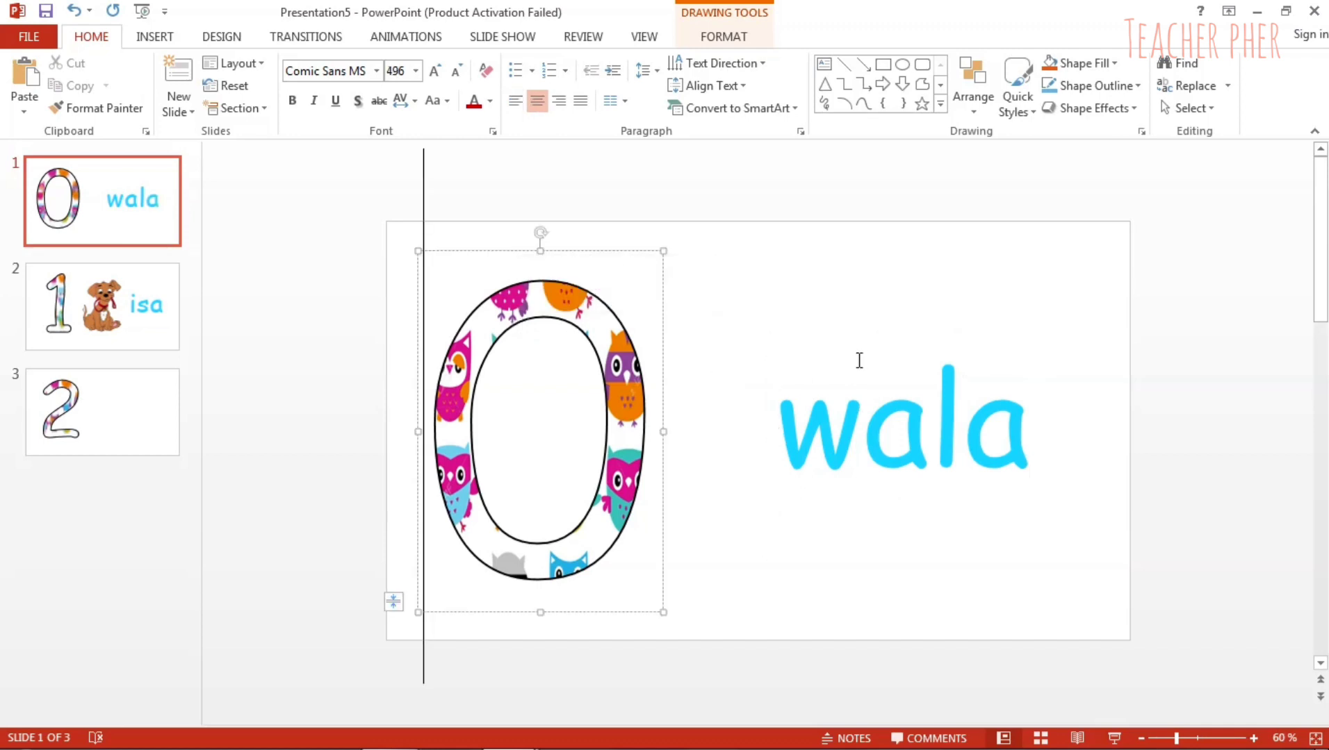
{"action": "left_click", "coordinate": [868, 351]}
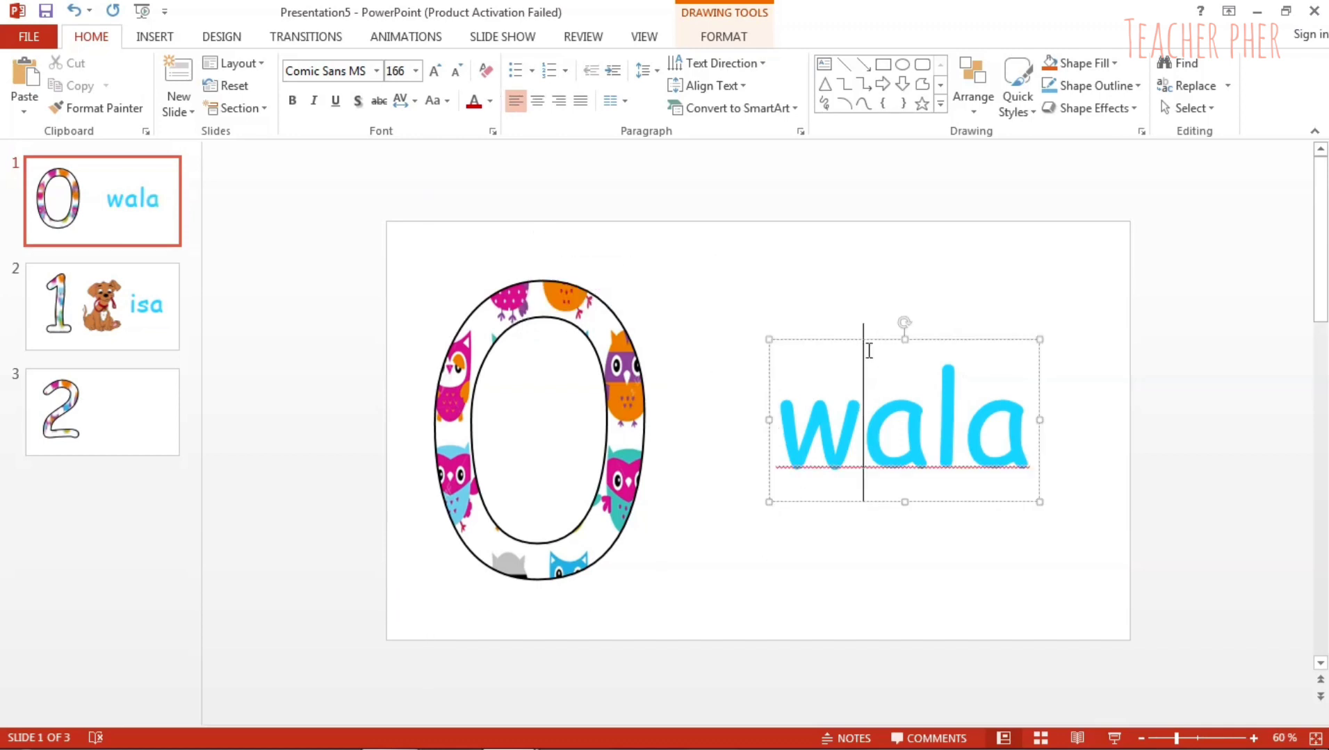
Paste the label onto slide 3, retype it as 'dalawa', and move it beside the 2
{"action": "left_click", "coordinate": [144, 417]}
{"action": "right_click", "coordinate": [826, 315]}
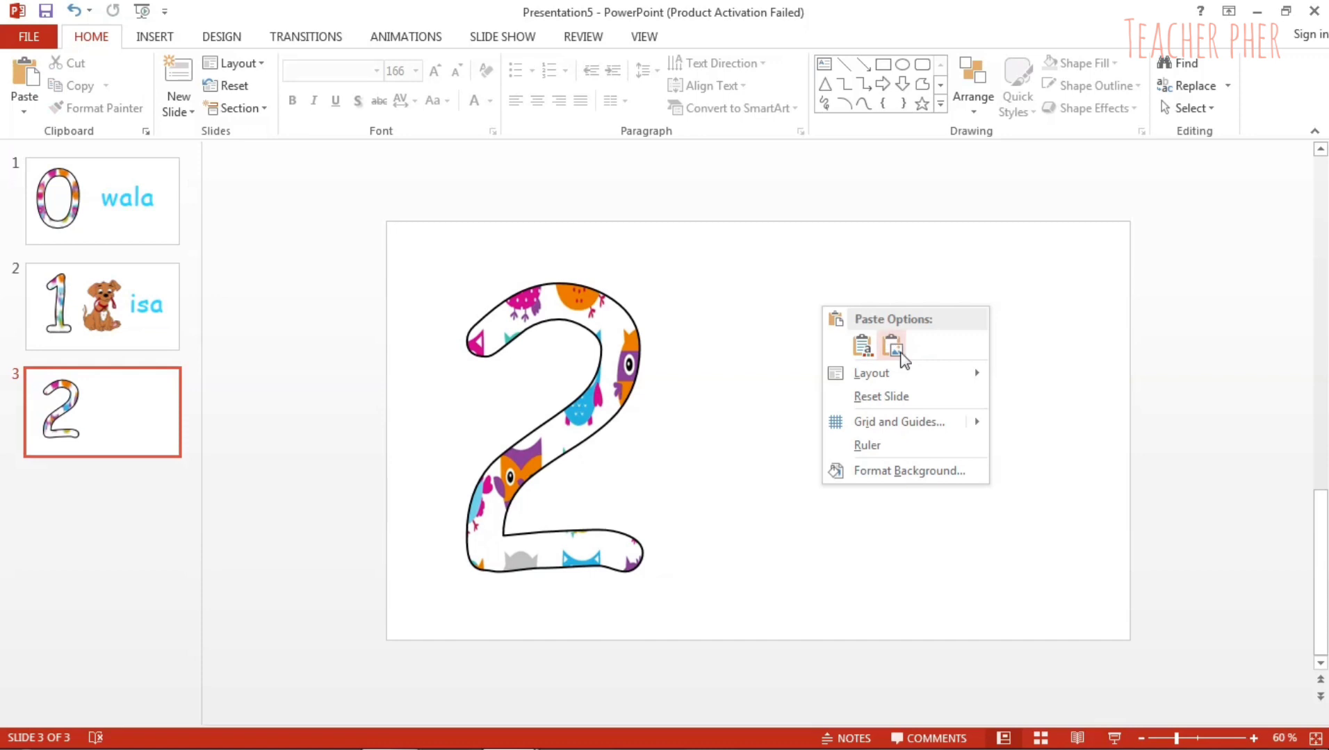
{"action": "left_click", "coordinate": [881, 361]}
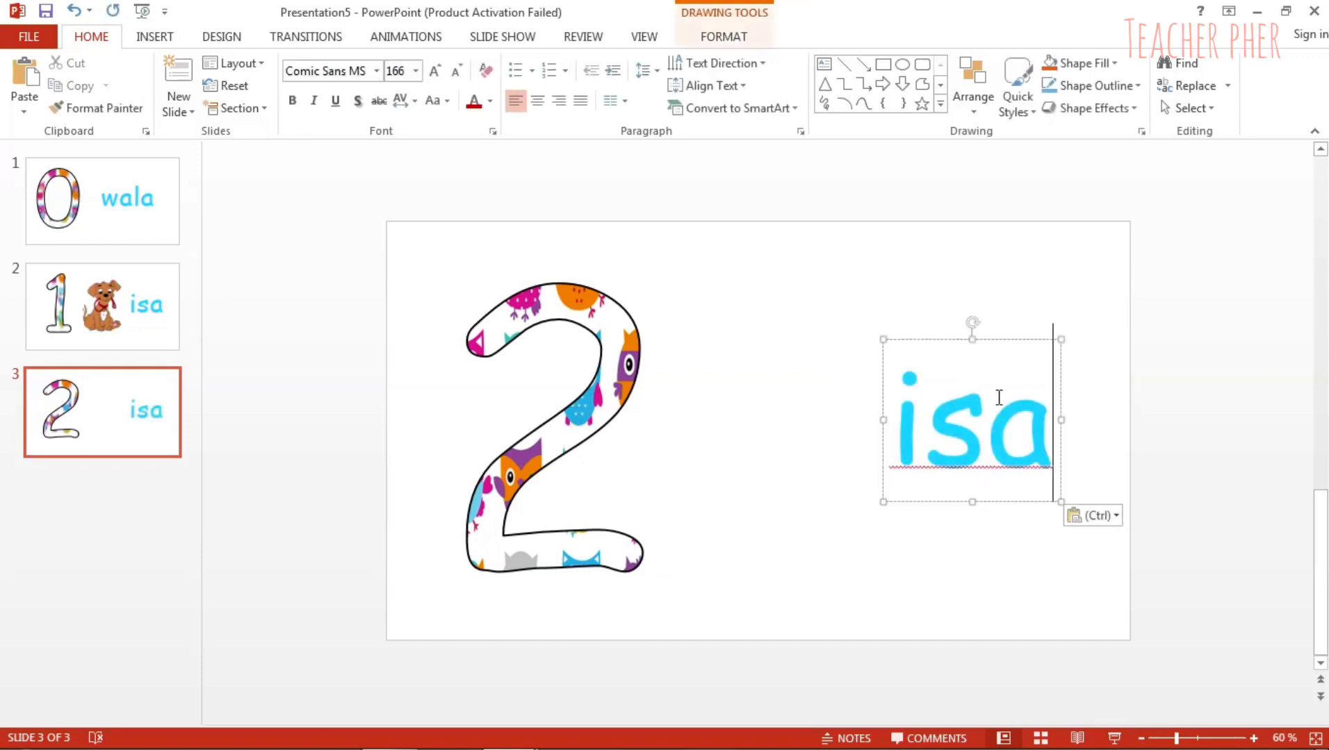
{"action": "left_click_drag", "start_coordinate": [1051, 410], "coordinate": [893, 414]}
{"action": "type", "text": "dala"}
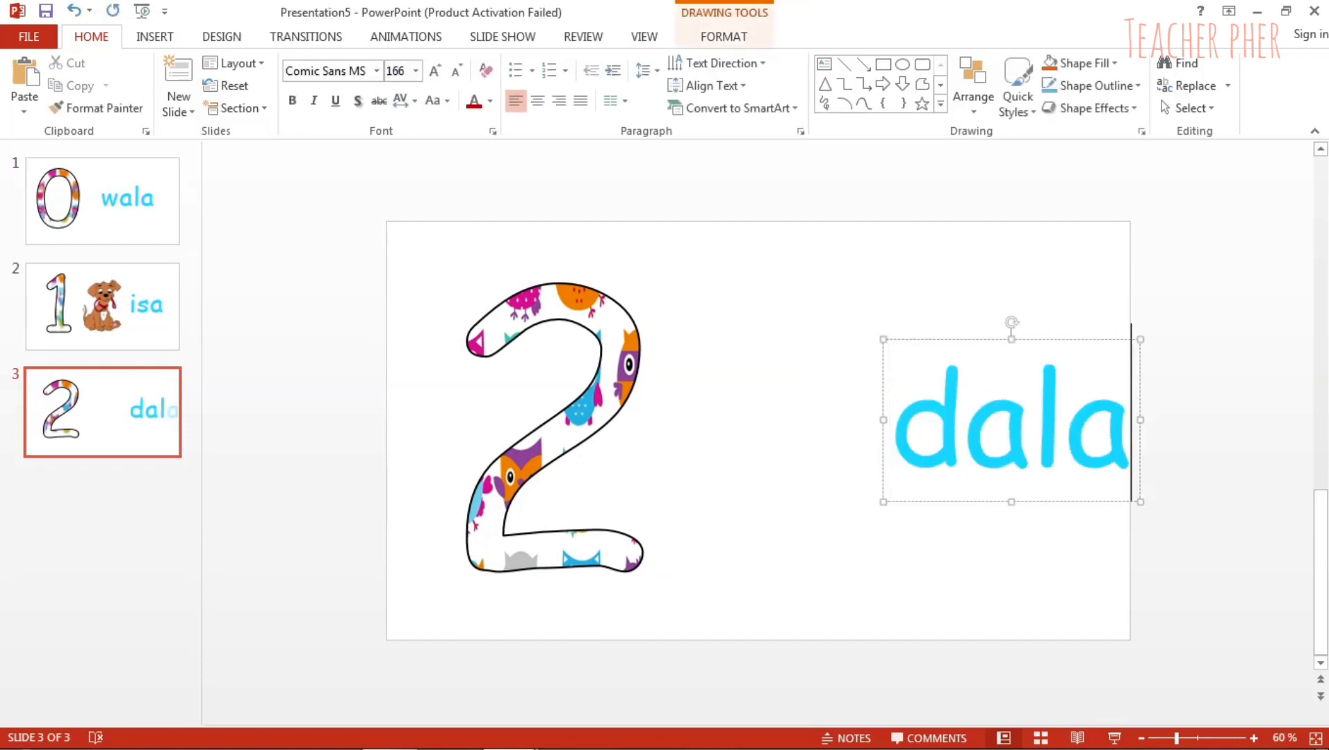
{"action": "type", "text": "wa"}
{"action": "mouse_move", "coordinate": [1075, 342]}
{"action": "left_mouse_down"}
{"action": "mouse_move", "coordinate": [881, 424]}
{"action": "mouse_move", "coordinate": [888, 443]}
{"action": "left_mouse_up"}
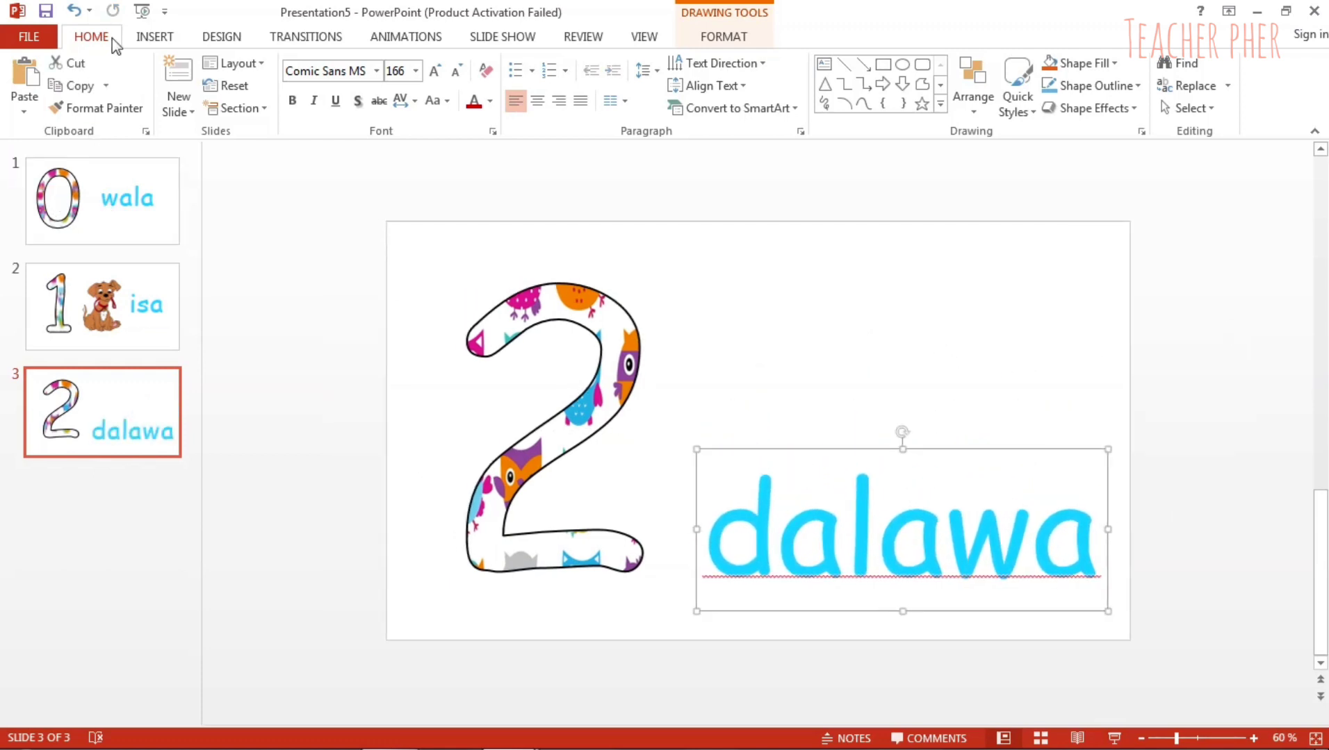
{"action": "left_click", "coordinate": [155, 36]}
Insert the starfish clipart from the Desktop's worksheet-business folder onto slide 3
{"action": "left_click", "coordinate": [135, 76]}
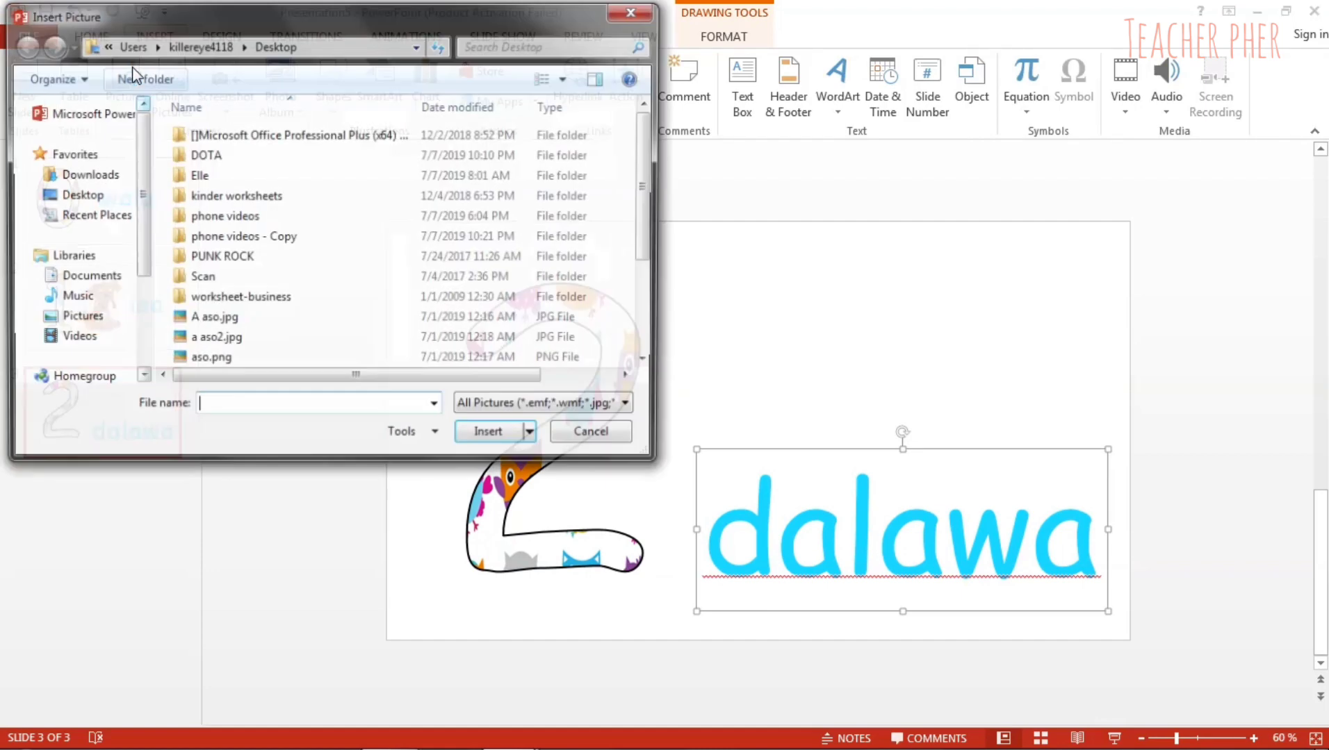
{"action": "left_click", "coordinate": [103, 198]}
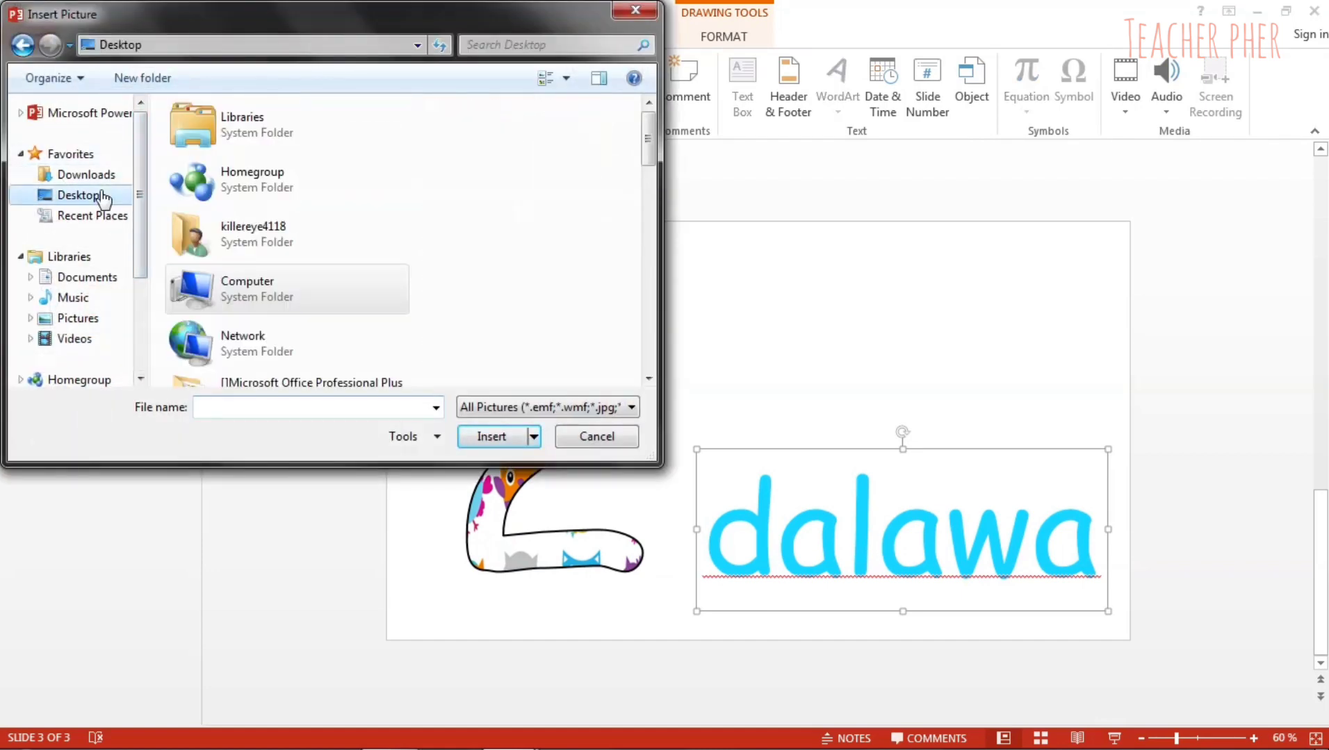
{"action": "left_click_drag", "start_coordinate": [647, 146], "coordinate": [651, 256]}
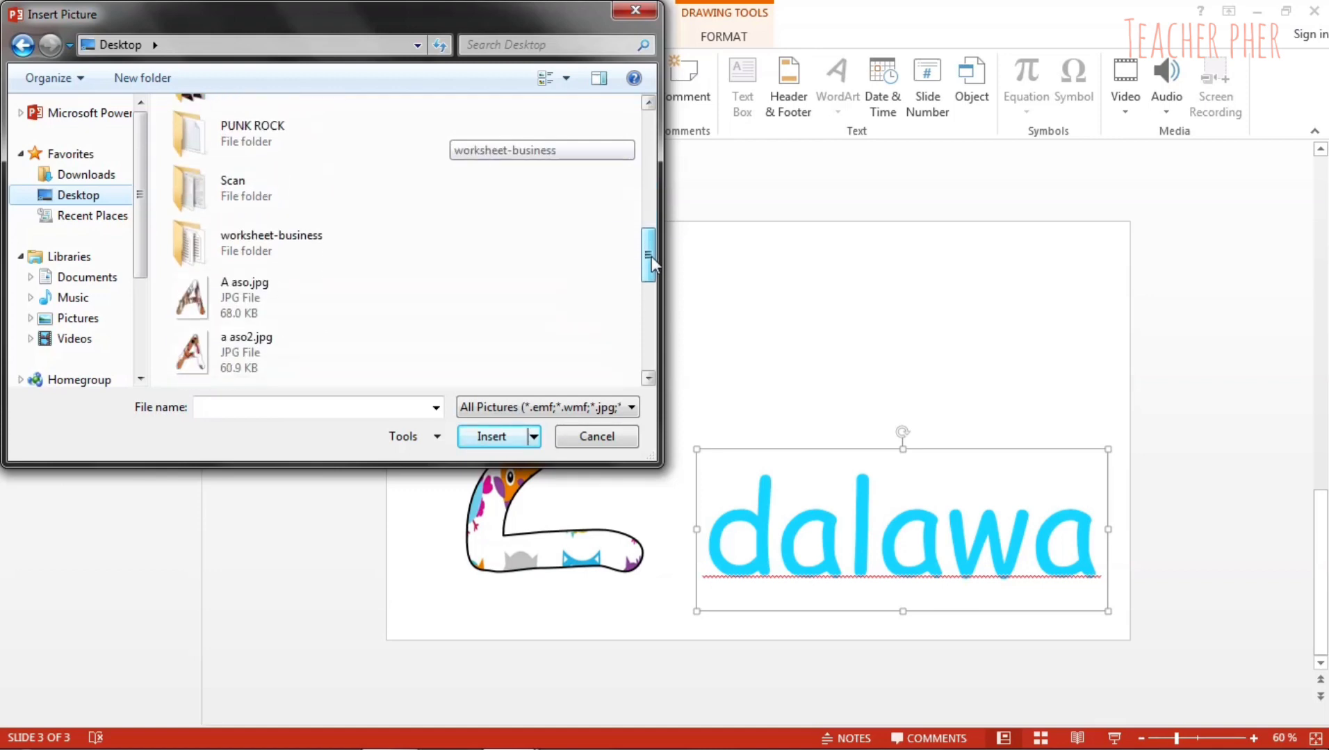
{"action": "double_click", "coordinate": [298, 248]}
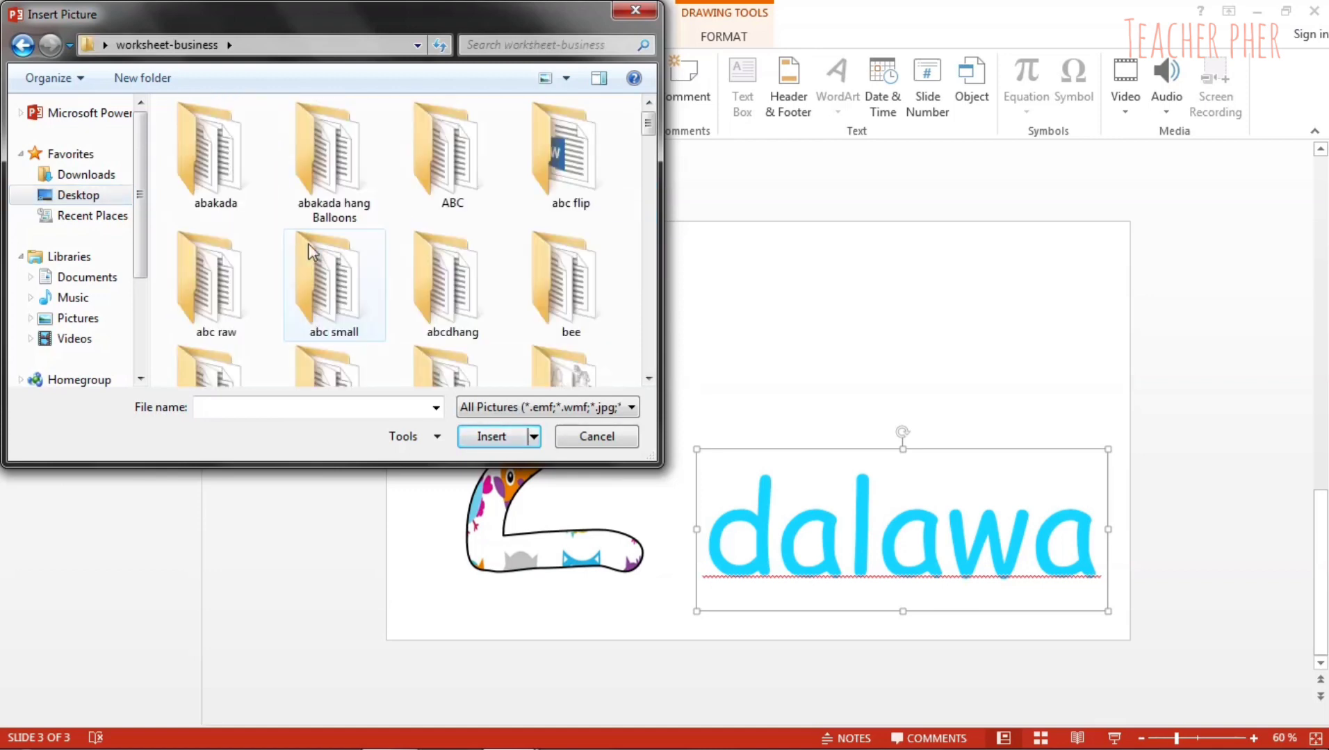
{"action": "mouse_move", "coordinate": [646, 127]}
{"action": "left_mouse_down"}
{"action": "mouse_move", "coordinate": [661, 207]}
{"action": "mouse_move", "coordinate": [669, 195]}
{"action": "left_mouse_up"}
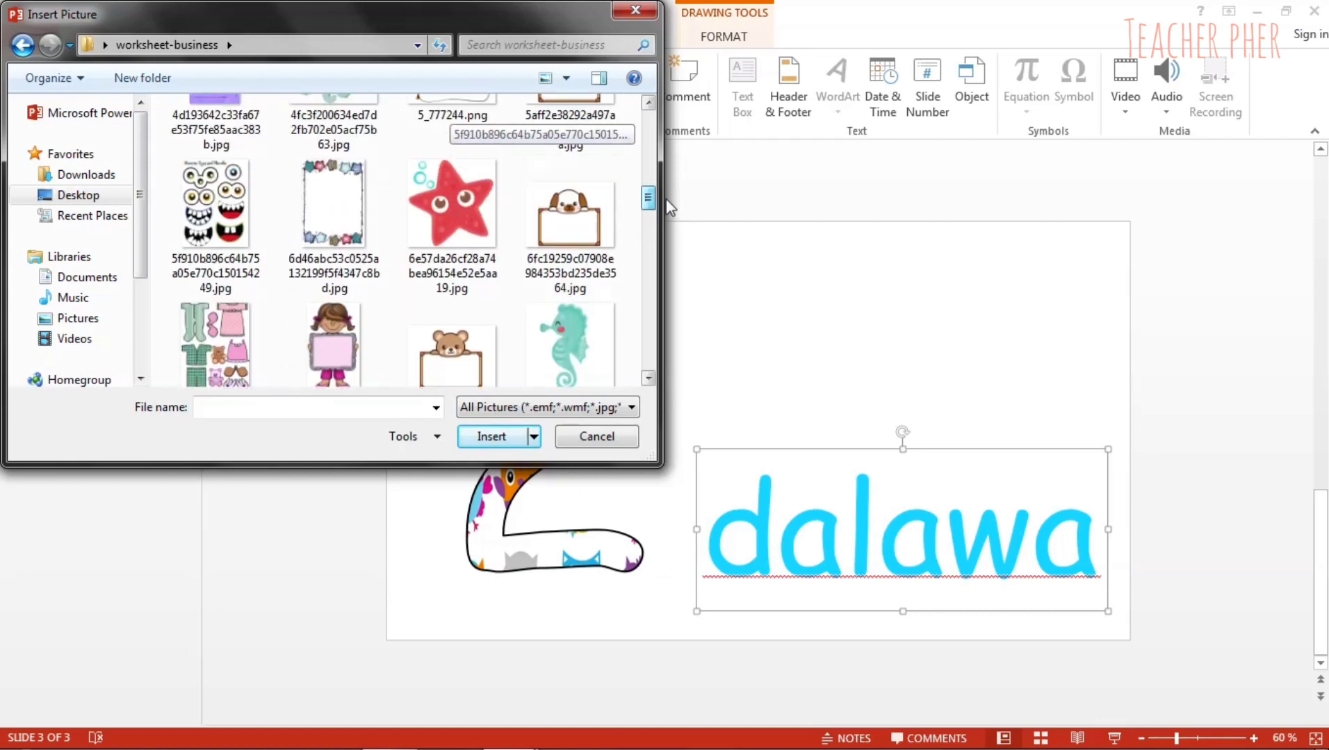
{"action": "left_click", "coordinate": [473, 265]}
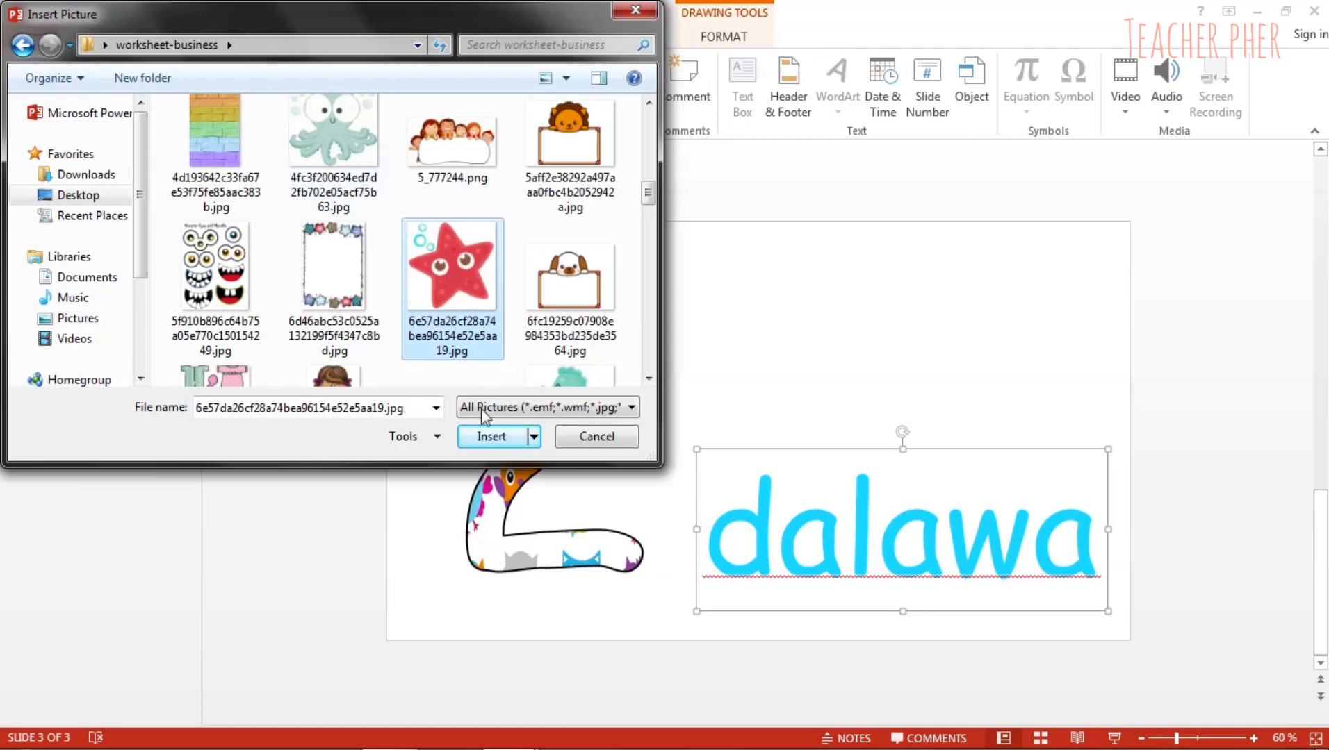
{"action": "left_click", "coordinate": [499, 436]}
Shrink the starfish picture and position it above the word 'dalawa'
{"action": "left_click", "coordinate": [990, 323]}
{"action": "left_click", "coordinate": [918, 278]}
{"action": "left_click_drag", "start_coordinate": [924, 263], "coordinate": [776, 388]}
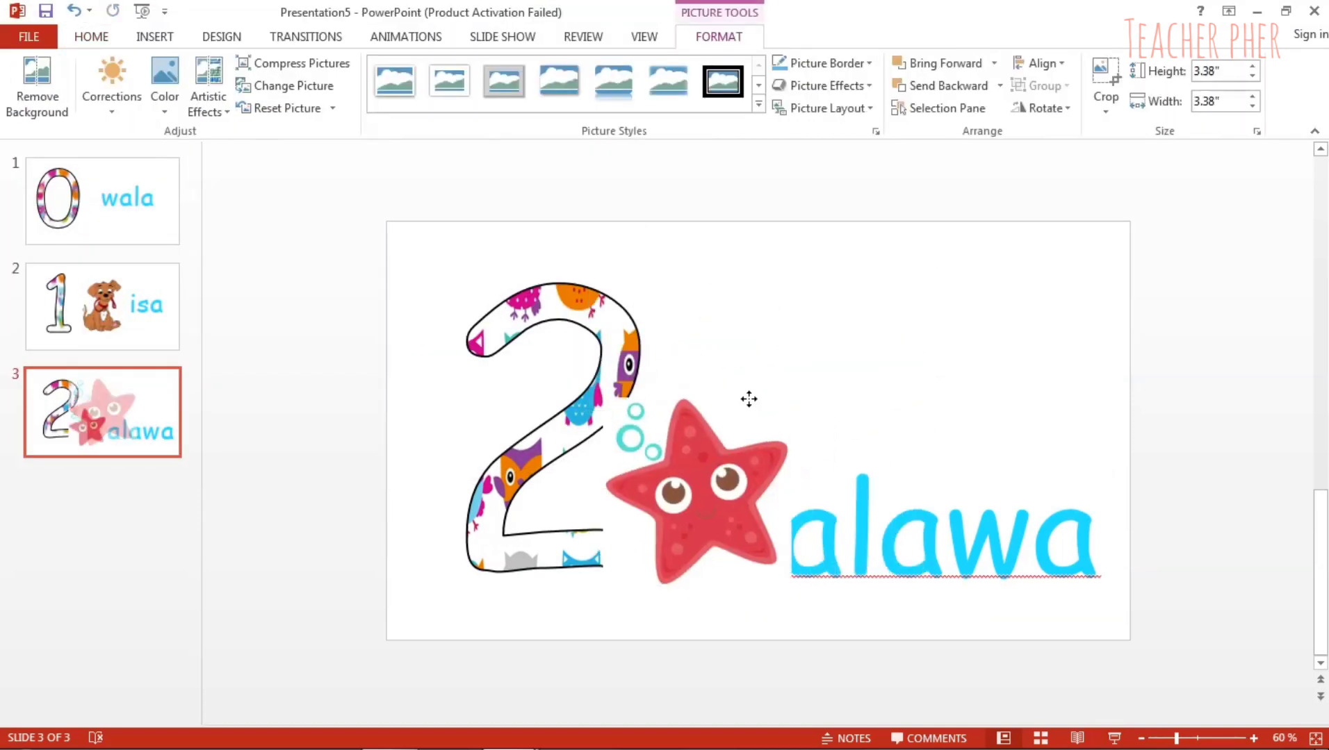
{"action": "left_click_drag", "start_coordinate": [707, 441], "coordinate": [798, 316]}
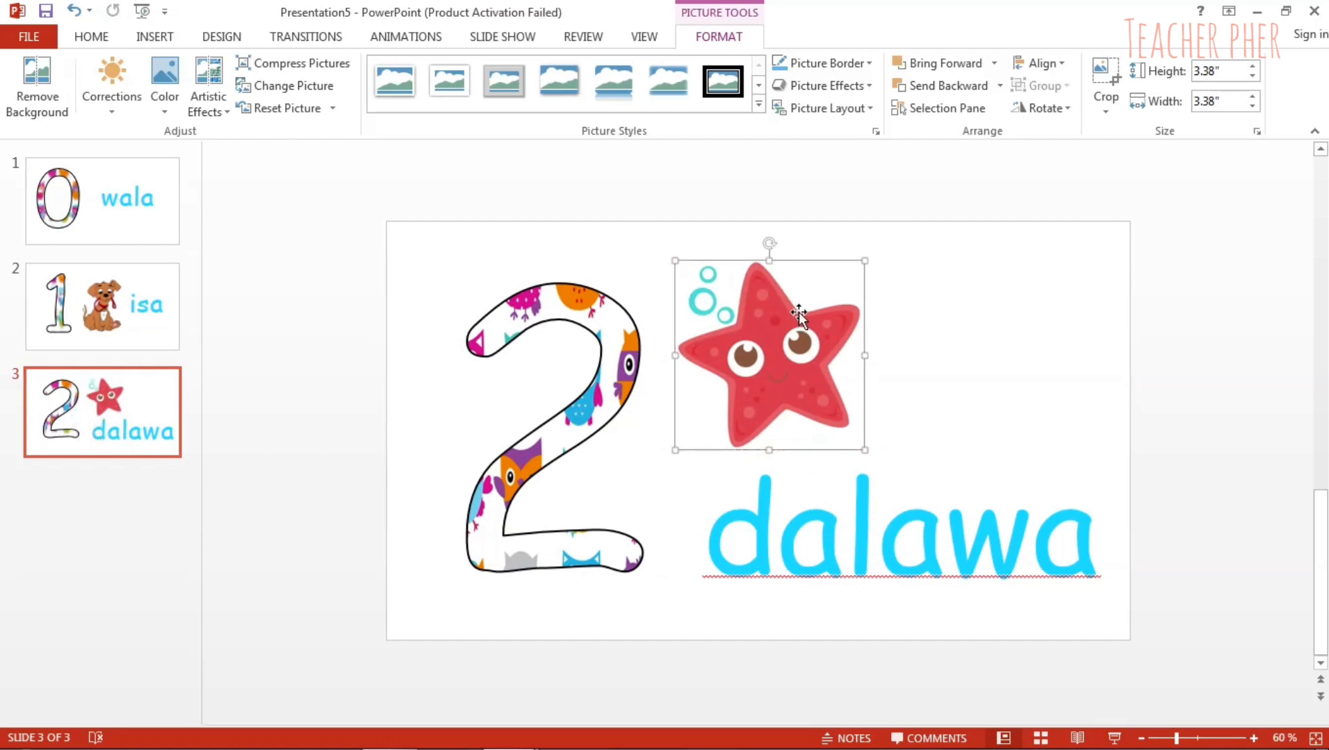
Duplicate the starfish and place the copy beside the original
{"action": "right_click", "coordinate": [799, 316]}
{"action": "left_click", "coordinate": [855, 346]}
{"action": "right_click", "coordinate": [950, 307]}
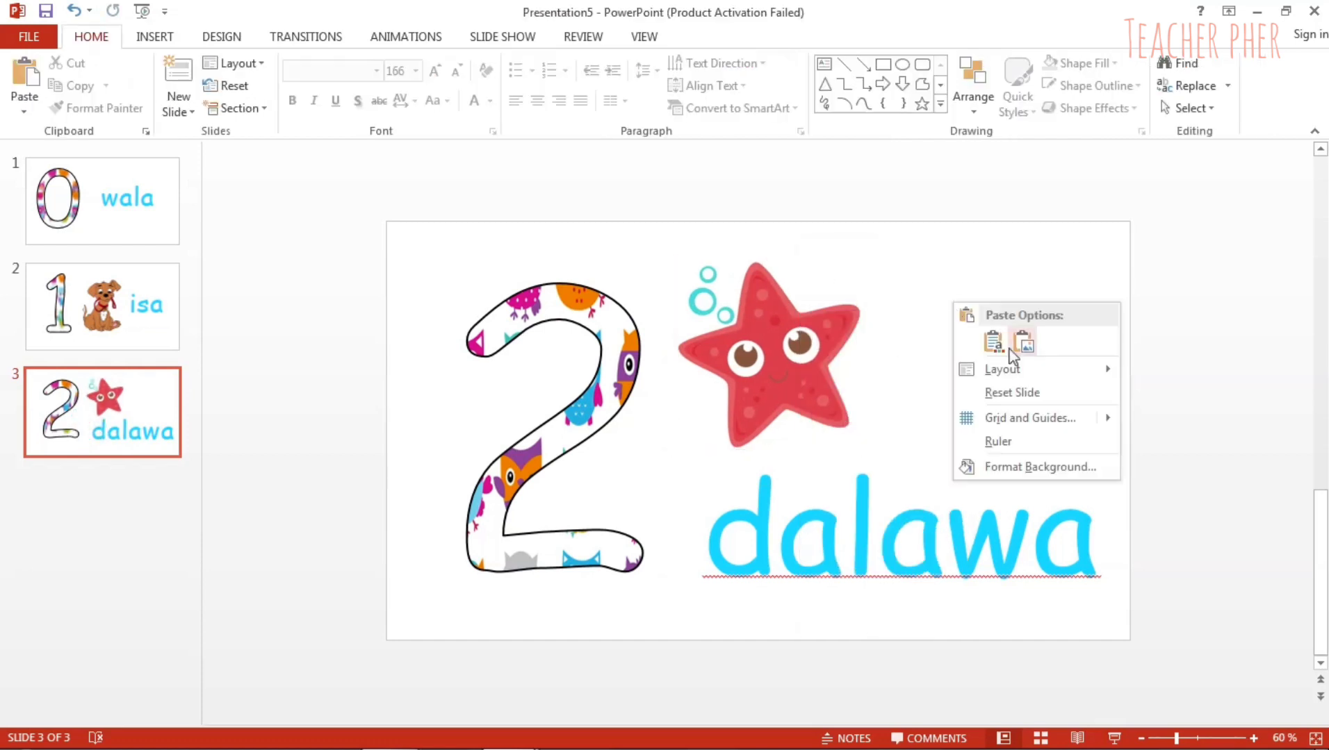
{"action": "left_click", "coordinate": [995, 346]}
{"action": "left_click_drag", "start_coordinate": [795, 353], "coordinate": [1003, 353]}
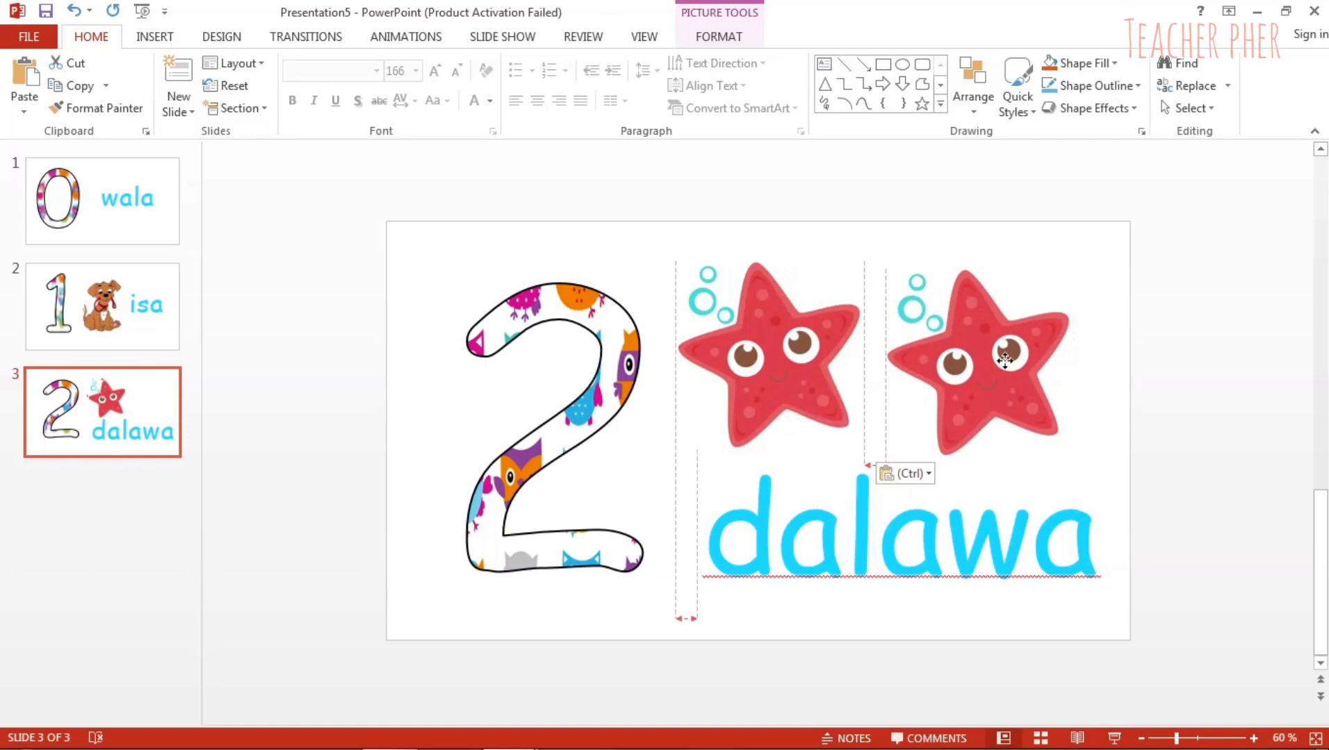
{"action": "left_click", "coordinate": [1172, 363]}
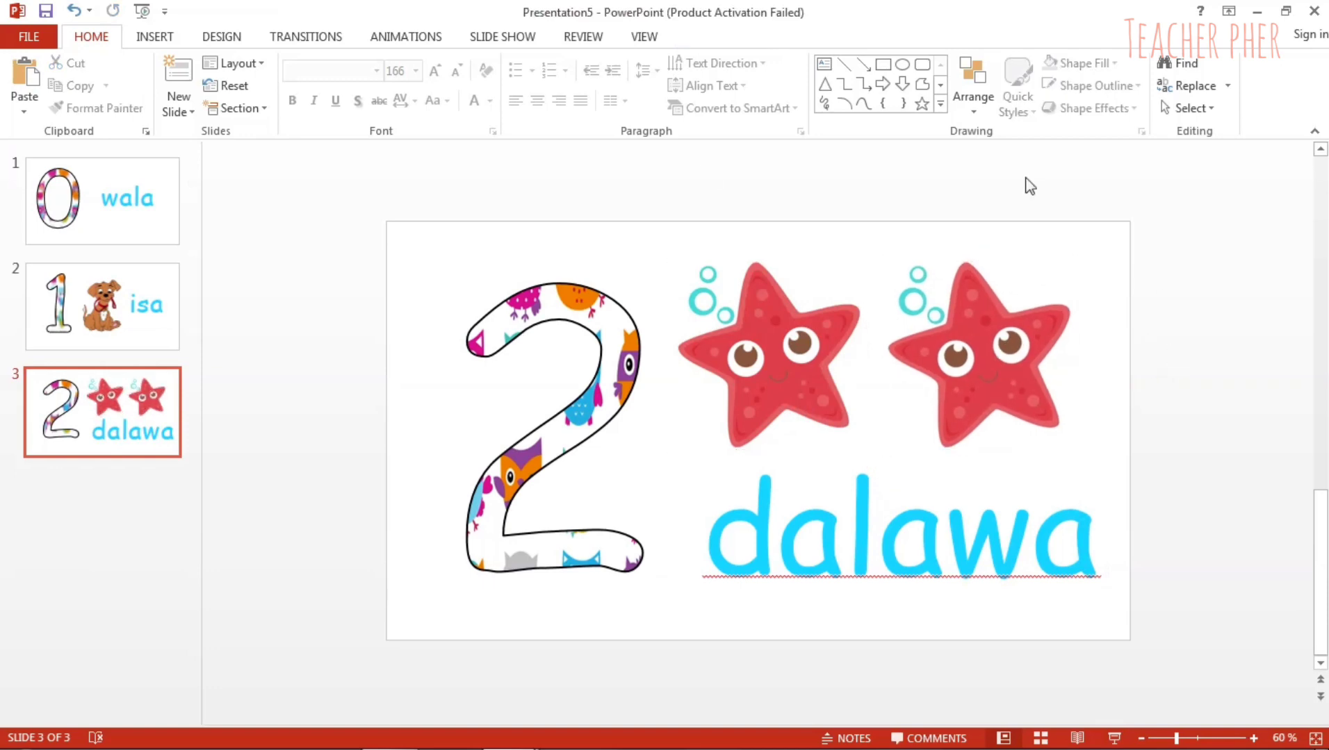
Save the presentation to the Desktop as JPEG 'numbers', exporting all slides
{"action": "left_click", "coordinate": [29, 38]}
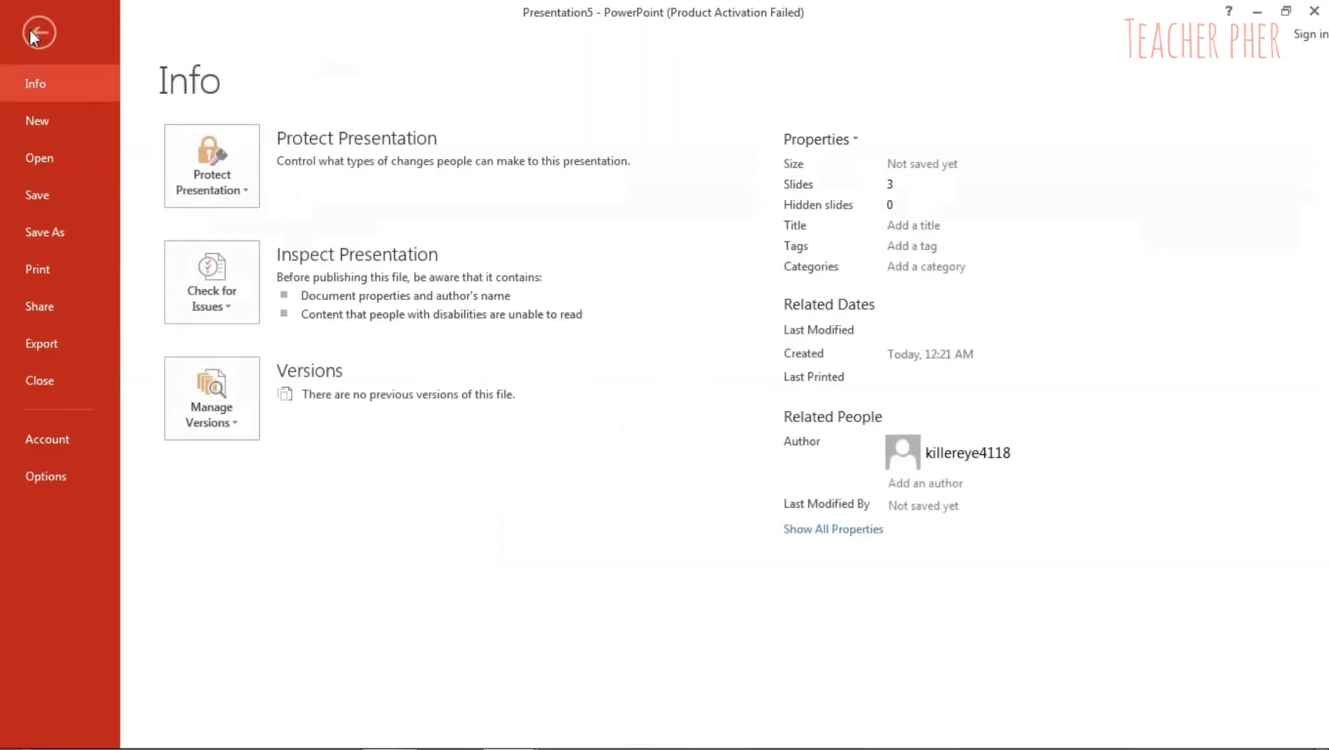
{"action": "left_click", "coordinate": [107, 541]}
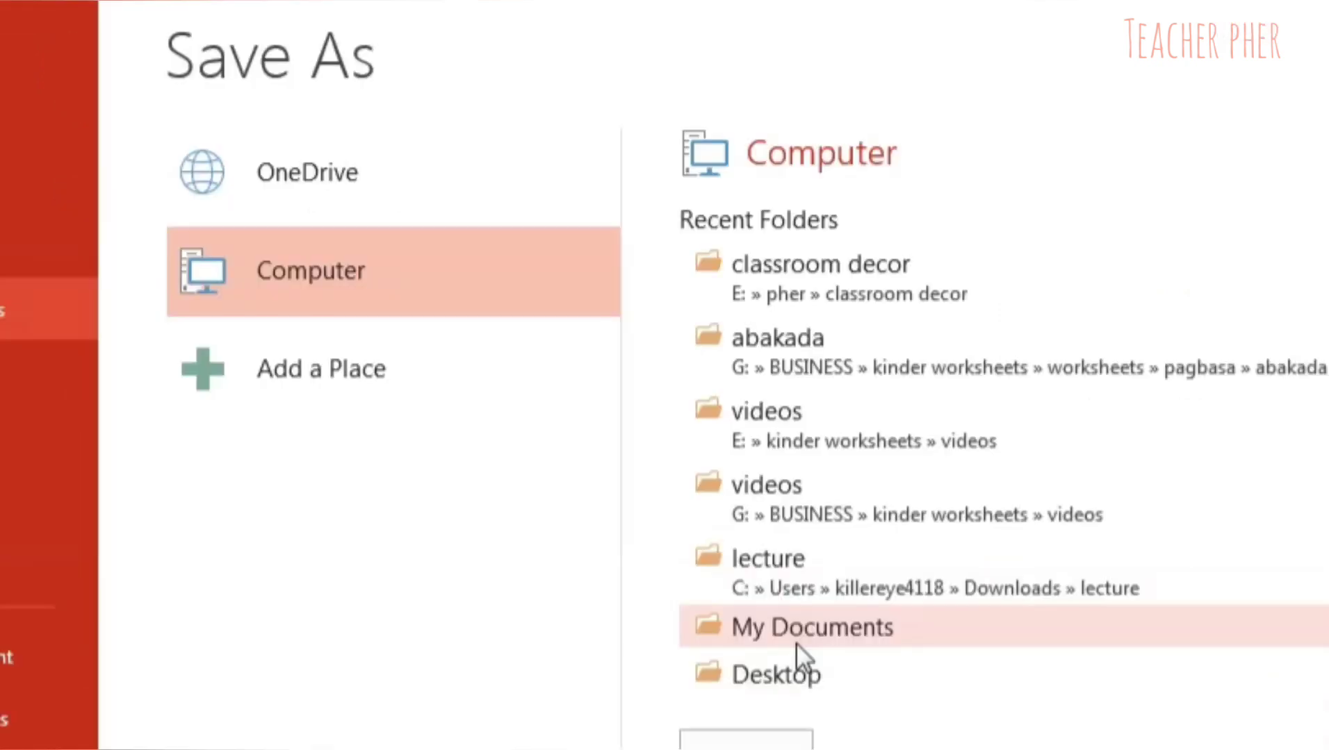
{"action": "left_click", "coordinate": [797, 677]}
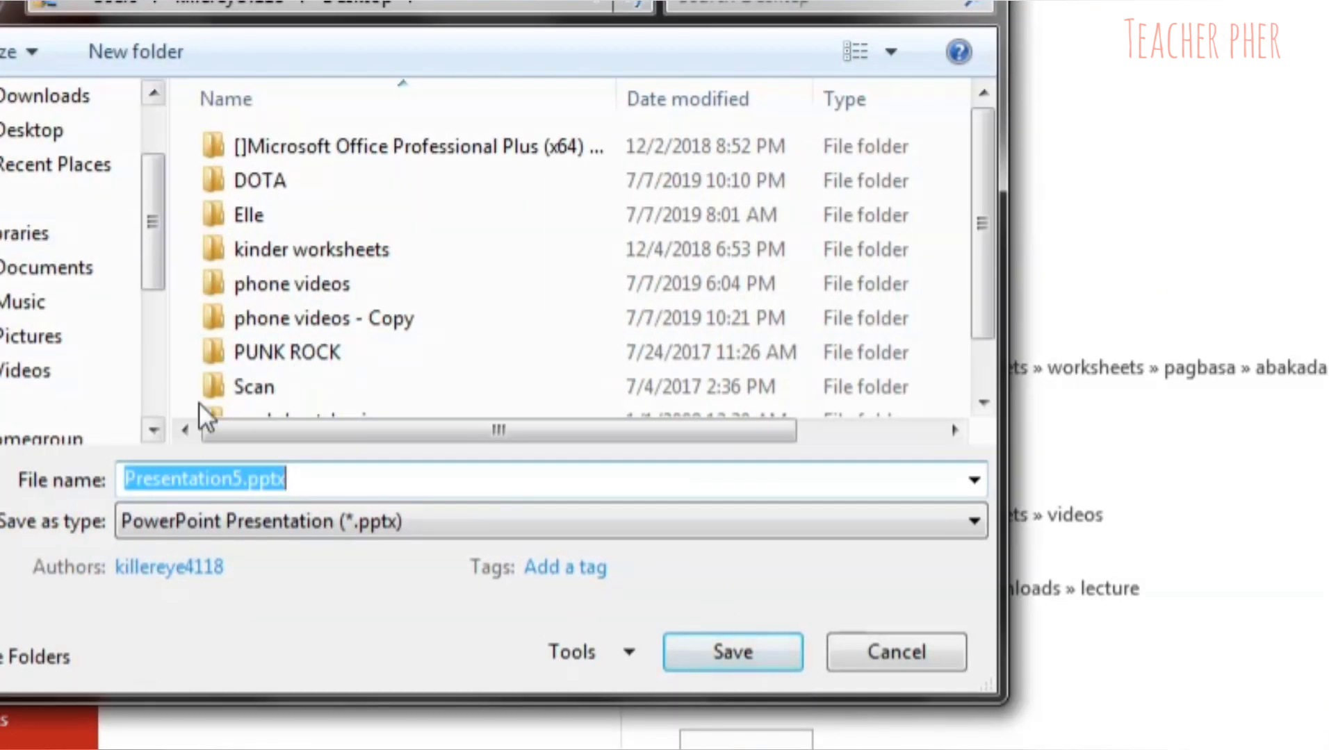
{"action": "type", "text": "nu"}
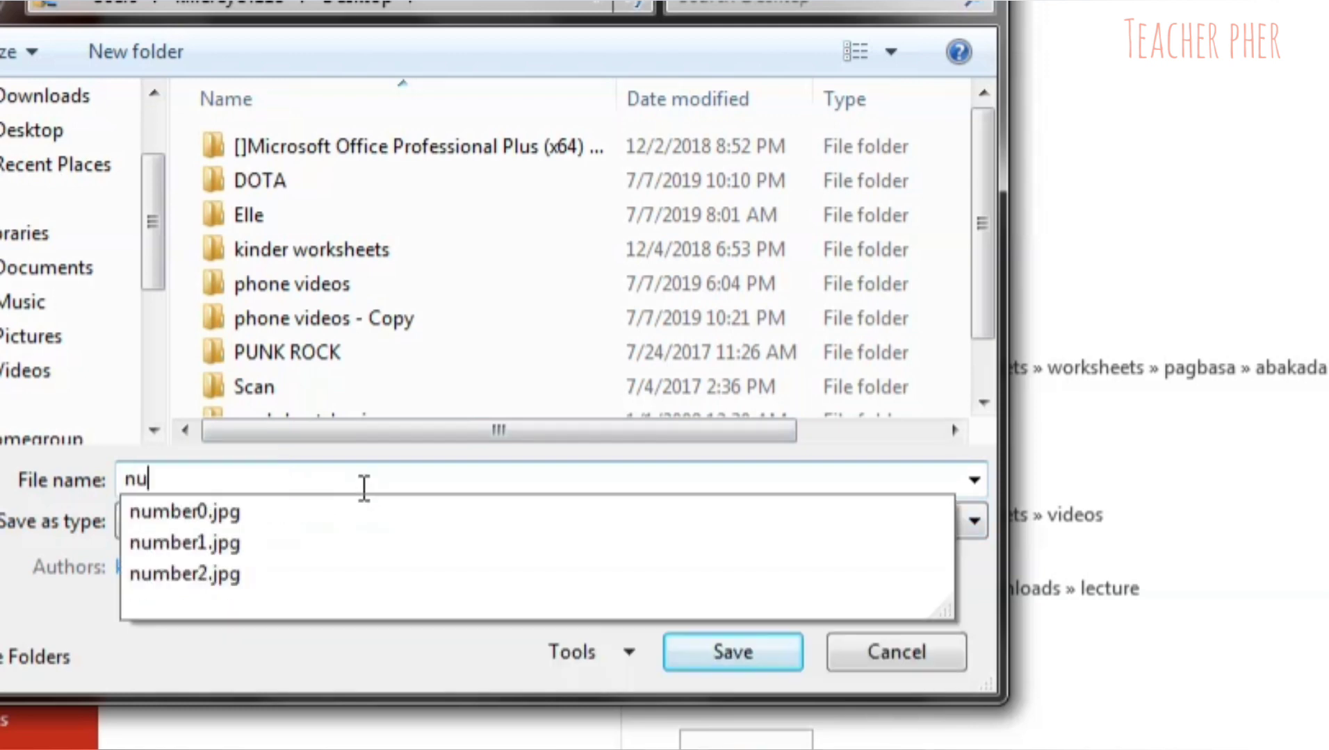
{"action": "type", "text": "mbers"}
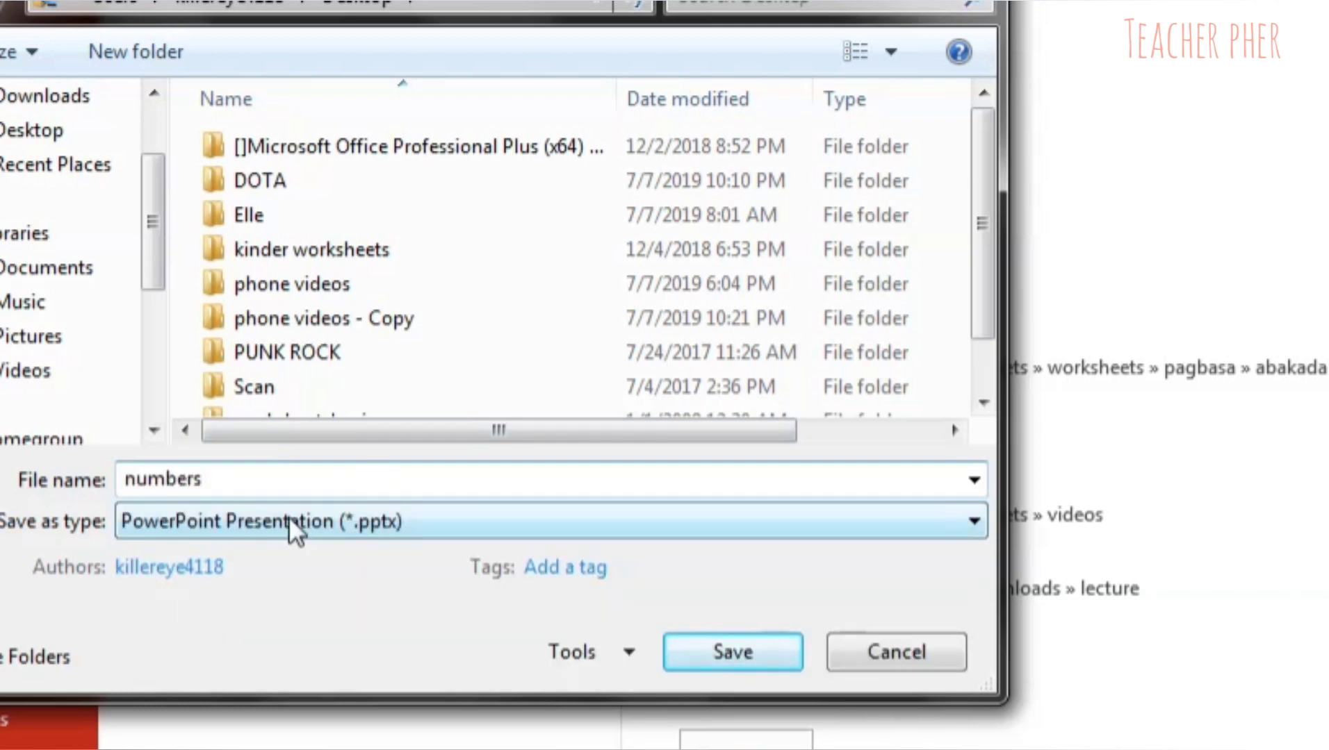
{"action": "left_click", "coordinate": [288, 520]}
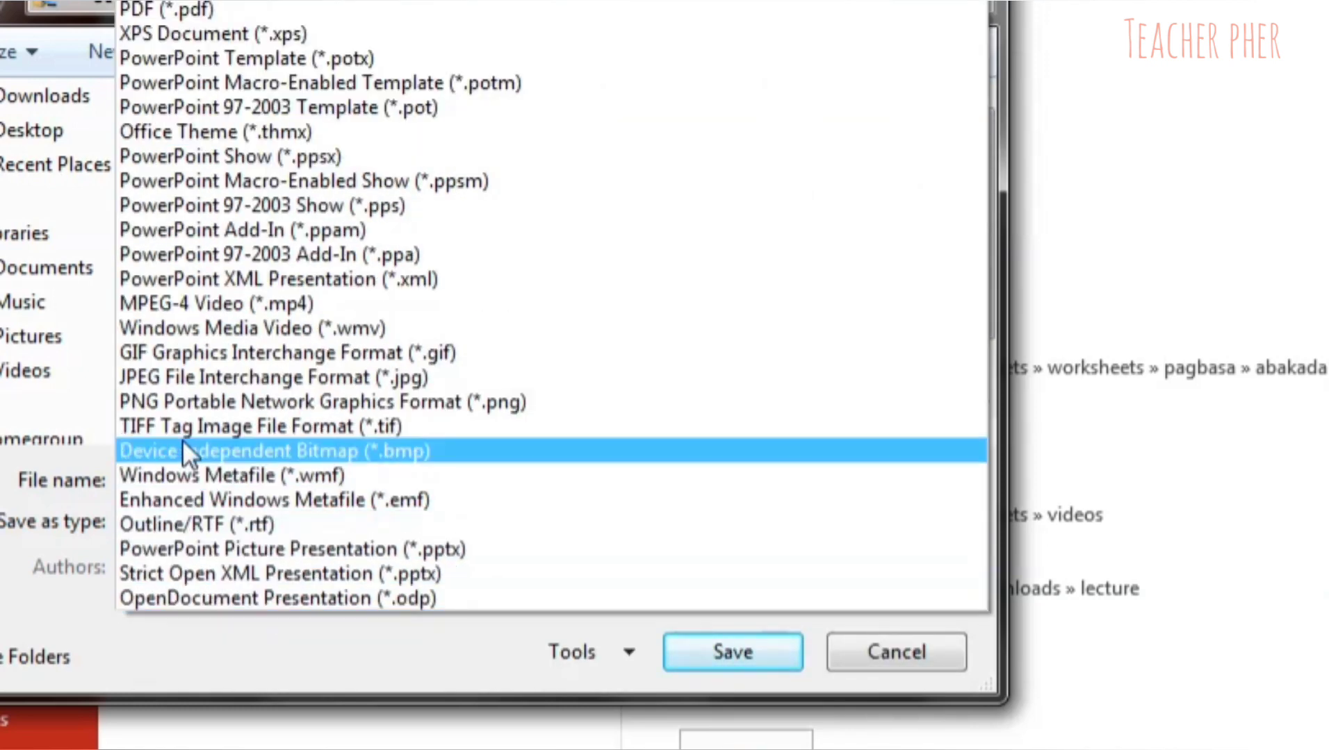
{"action": "left_click", "coordinate": [155, 376]}
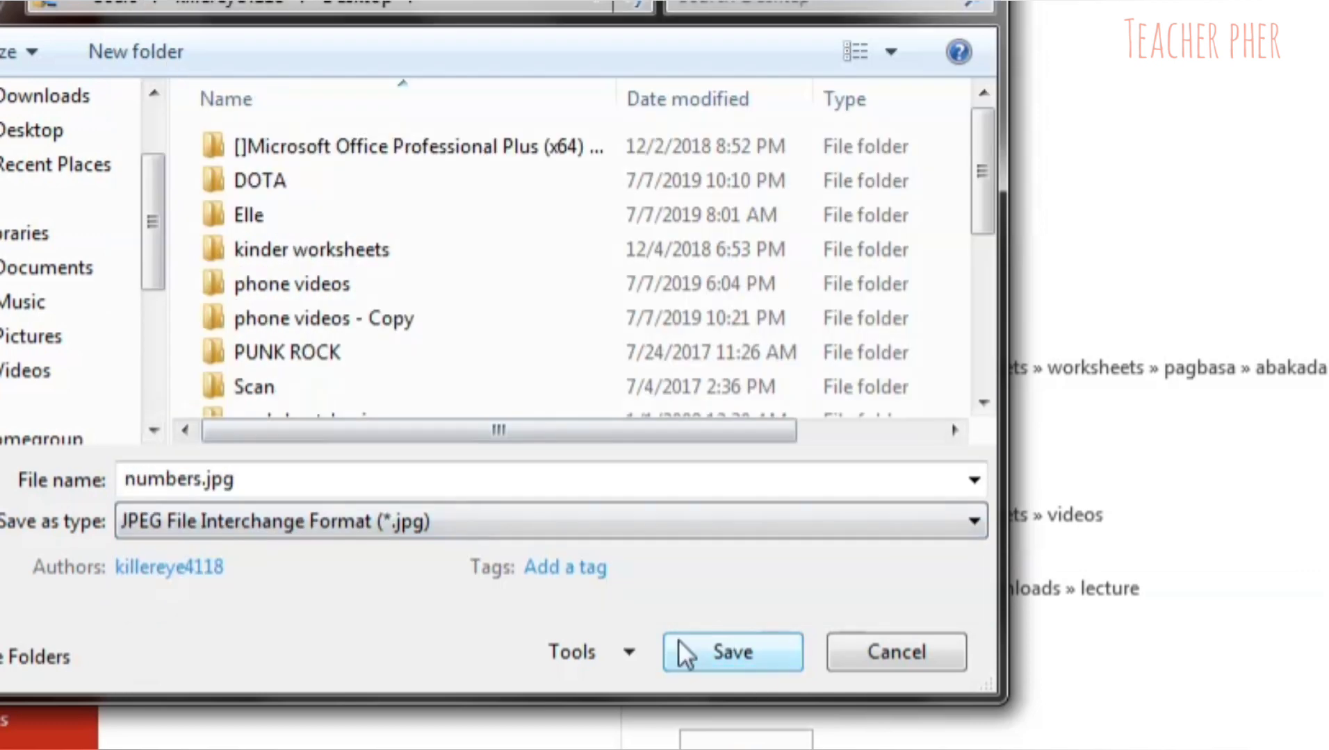
{"action": "left_click", "coordinate": [56, 132]}
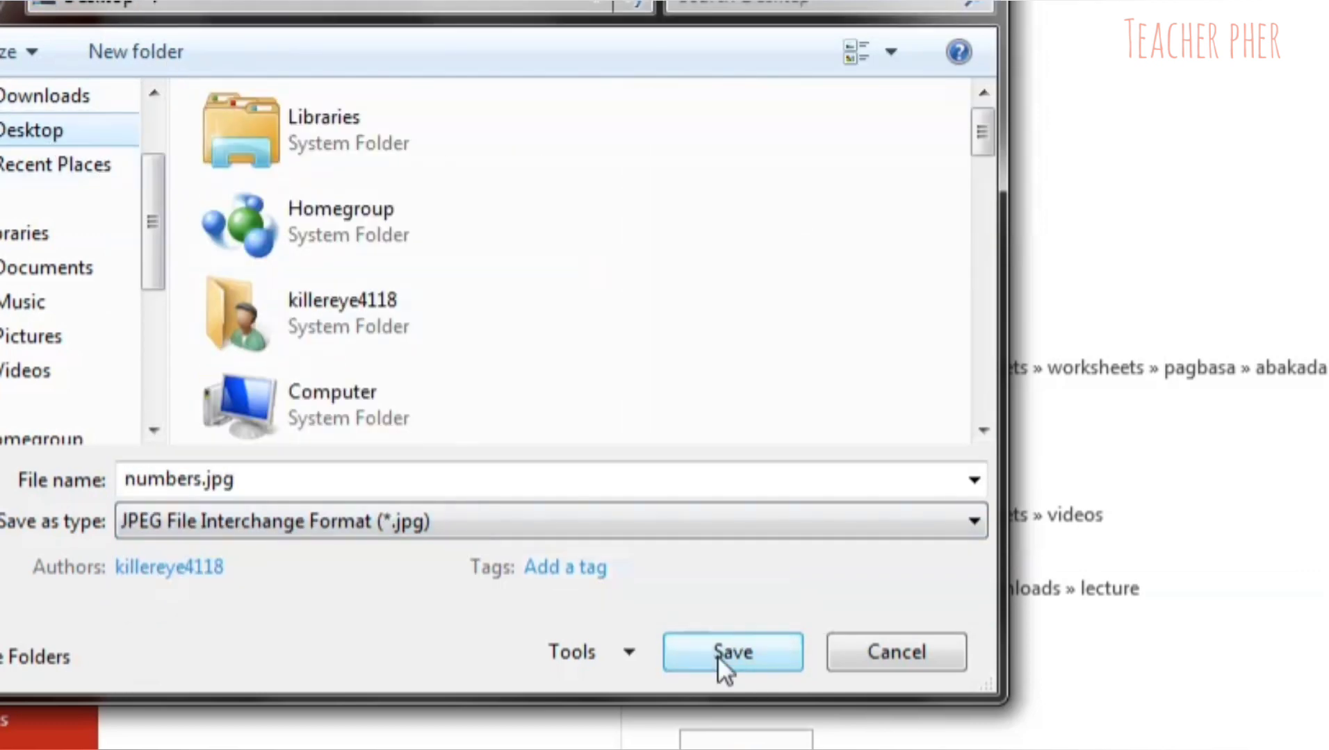
{"action": "left_click", "coordinate": [719, 653]}
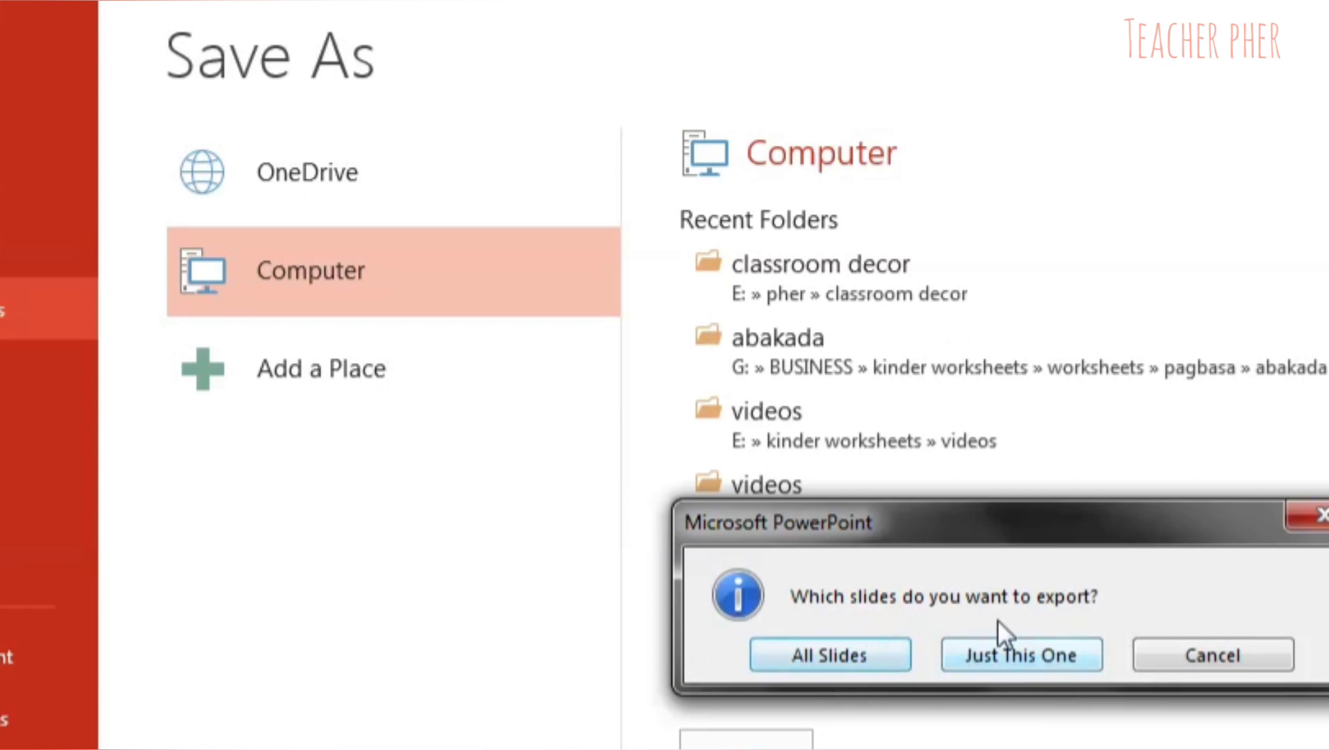
{"action": "left_click", "coordinate": [843, 658]}
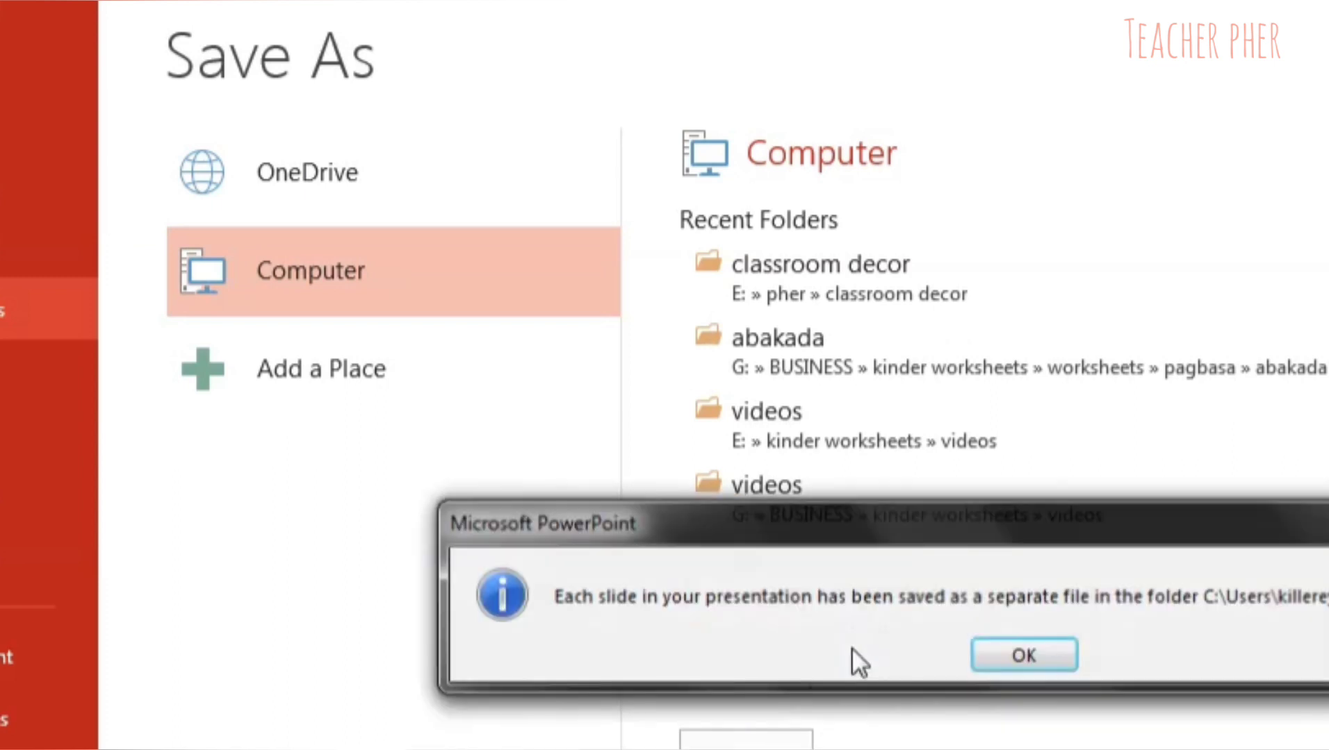
{"action": "left_click", "coordinate": [693, 438]}
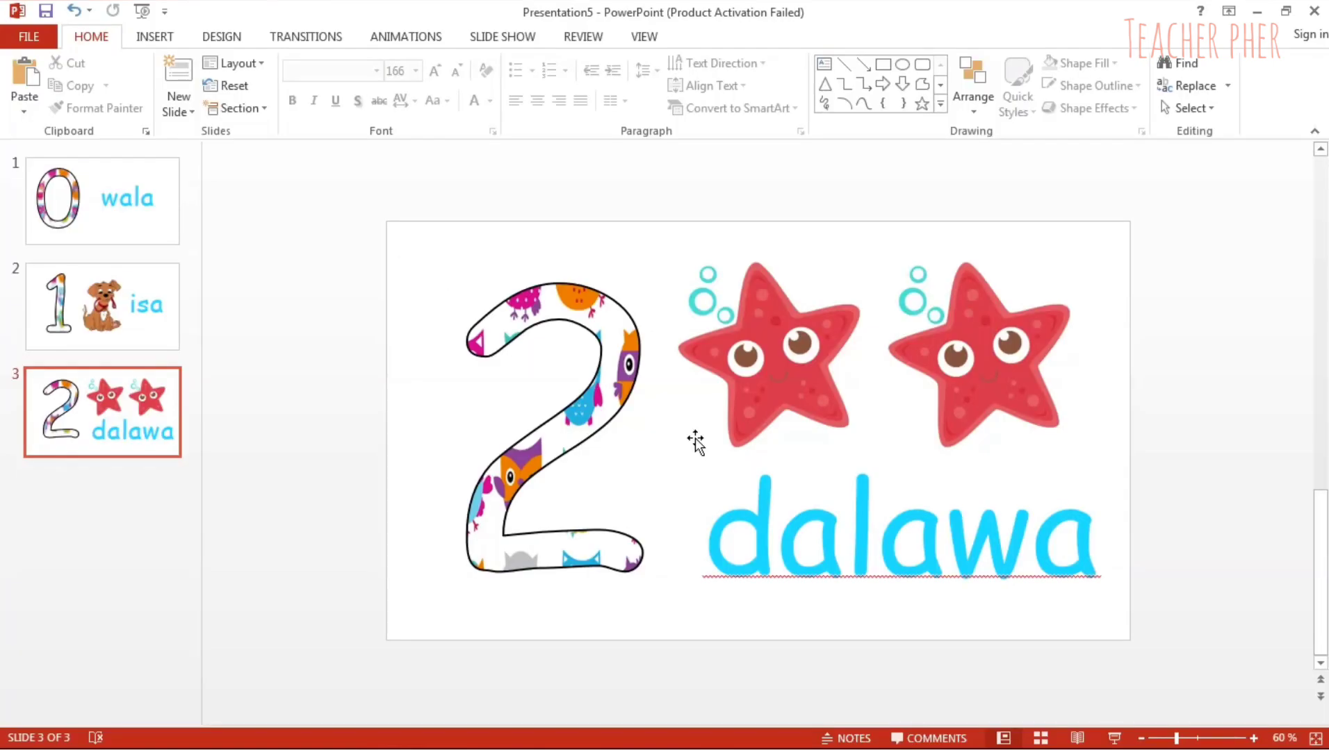
Open the numbers folder on the Desktop and view the three exported slide images
{"action": "left_click", "coordinate": [1256, 11]}
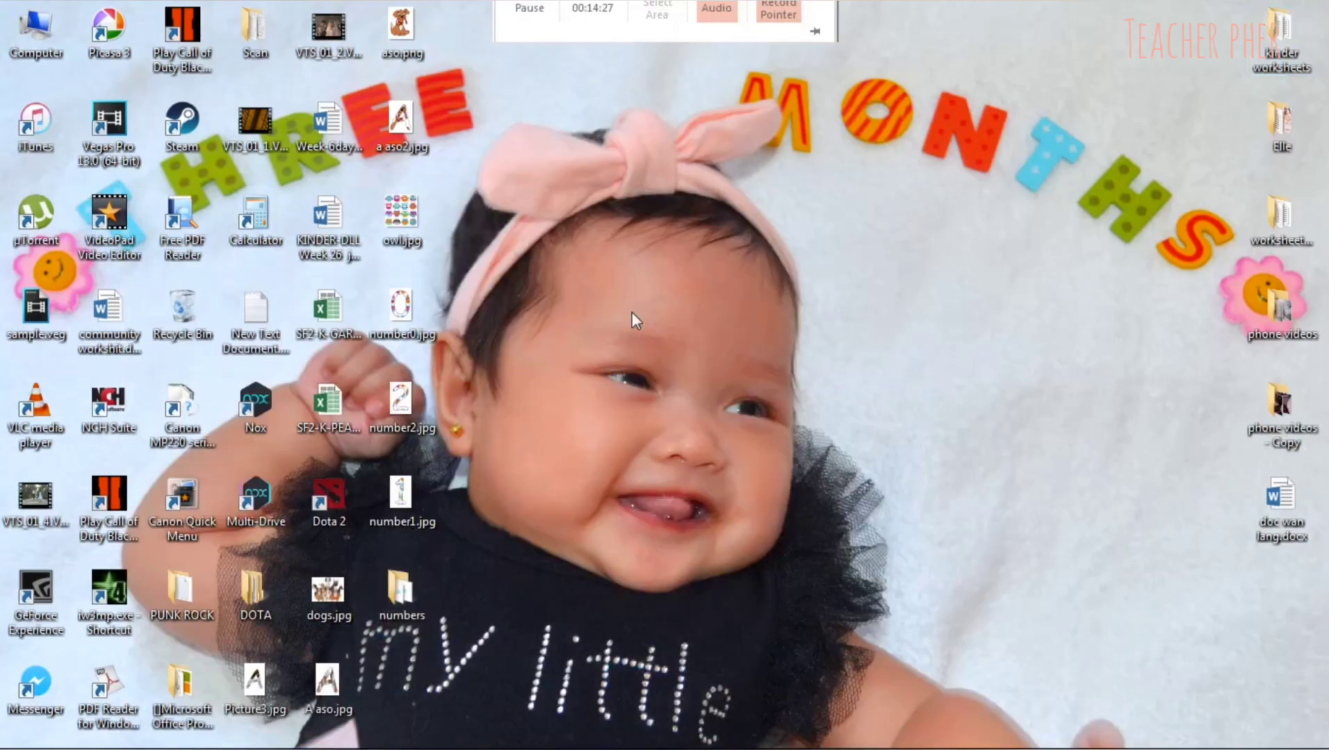
{"action": "double_click", "coordinate": [411, 595]}
{"action": "double_click", "coordinate": [402, 285]}
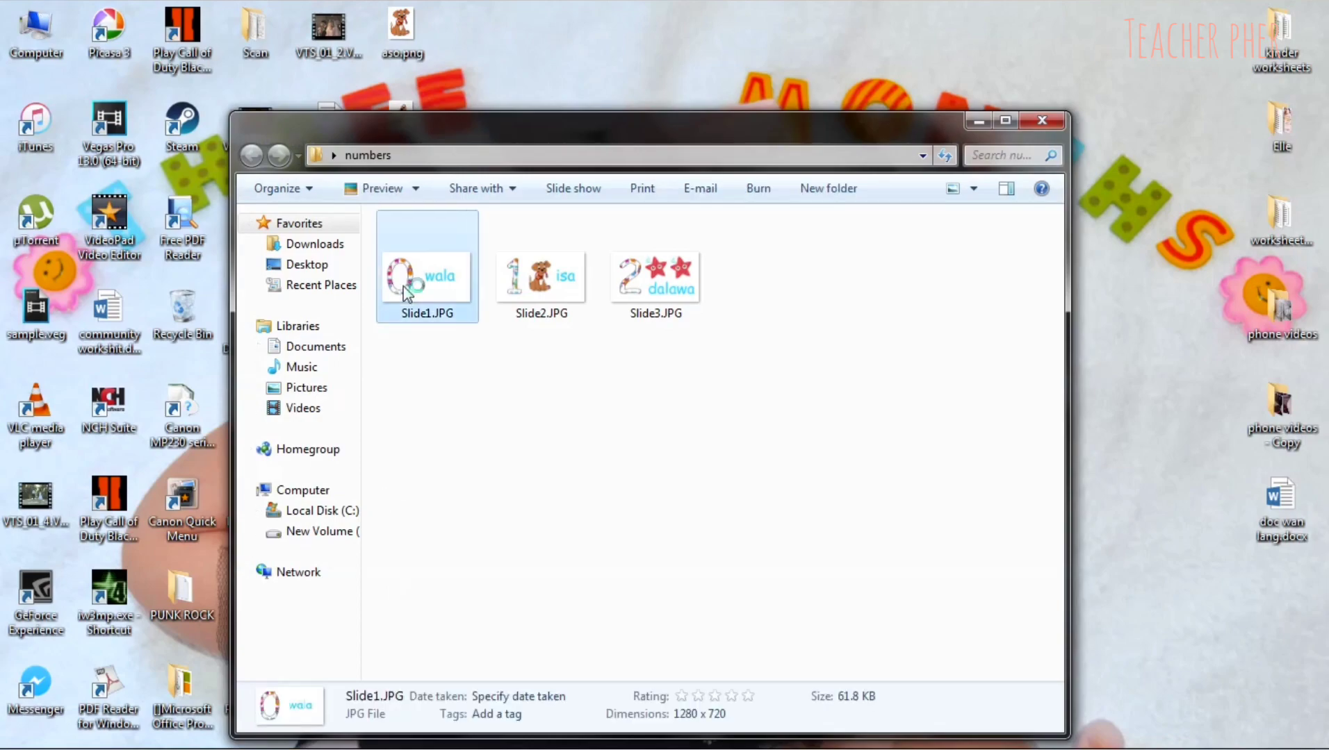
{"action": "key", "text": "Right"}
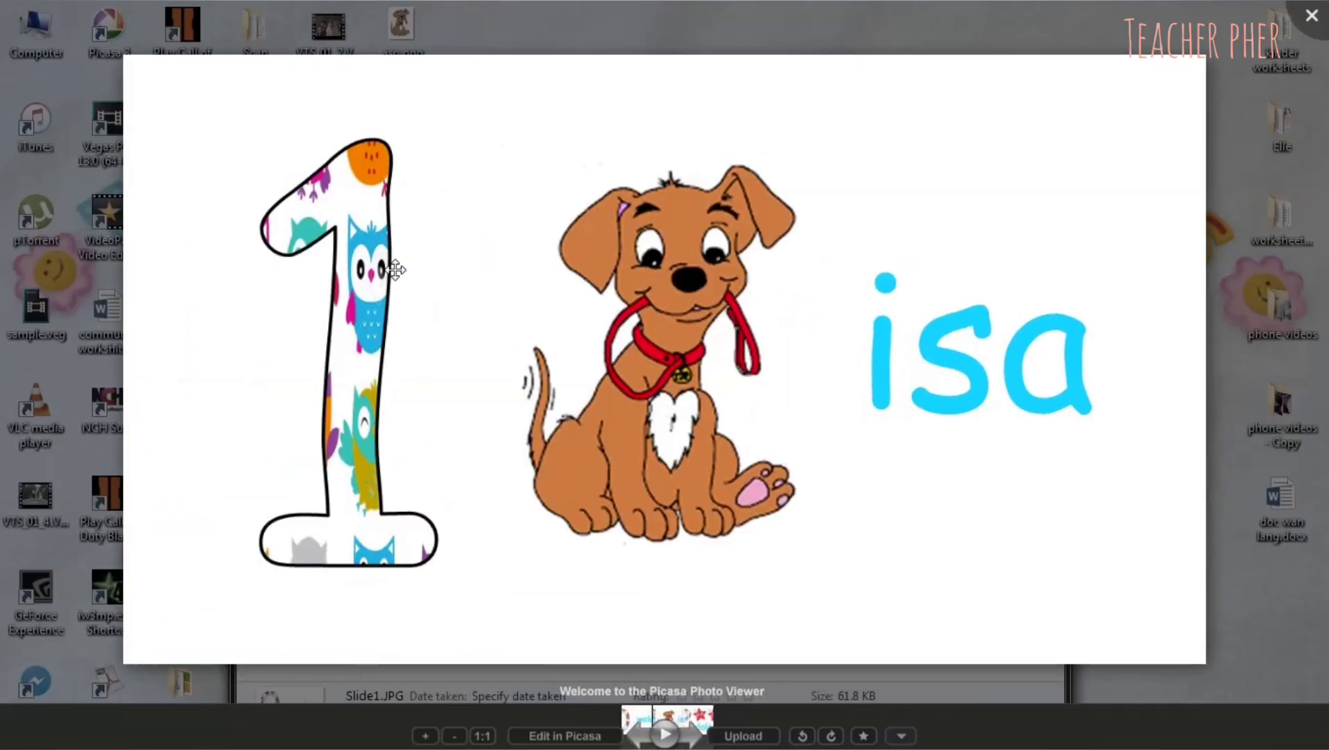
{"action": "key", "text": "Right"}
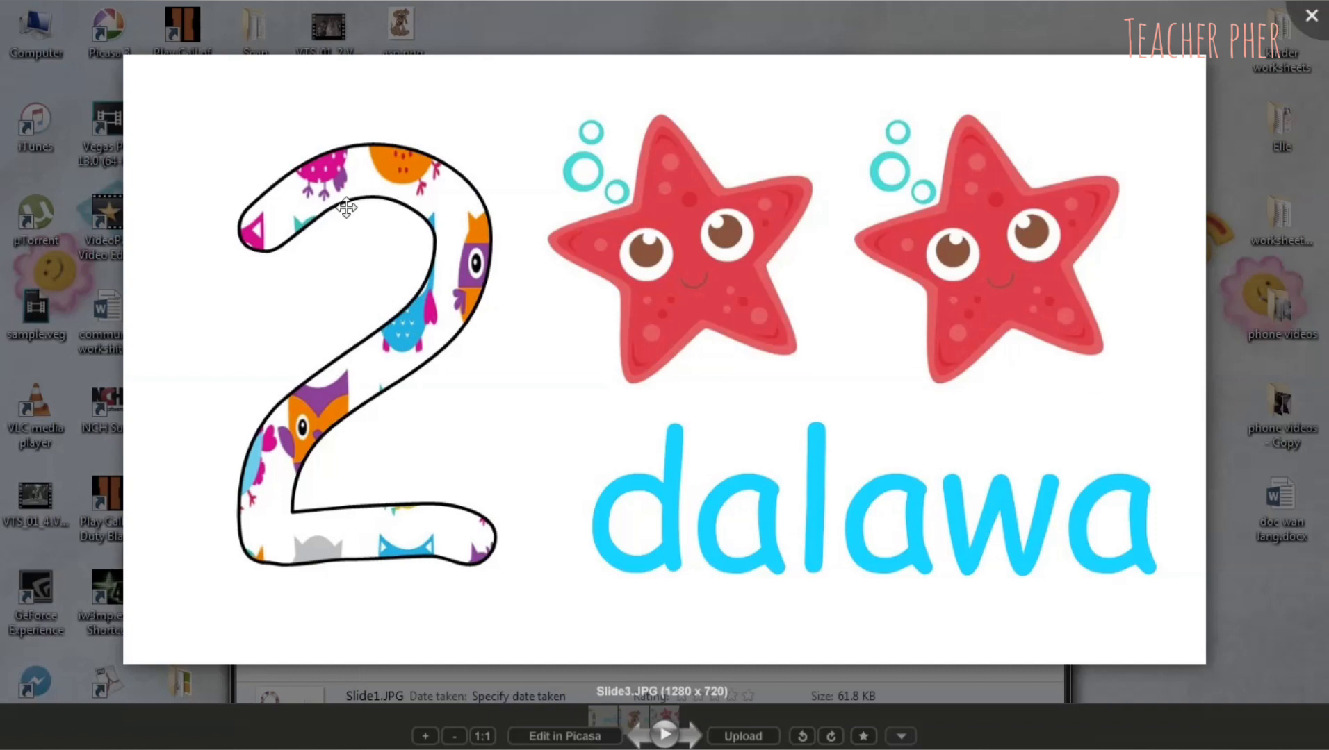
Close the viewer and the numbers folder, then browse other numeral images
{"action": "left_click", "coordinate": [1313, 17]}
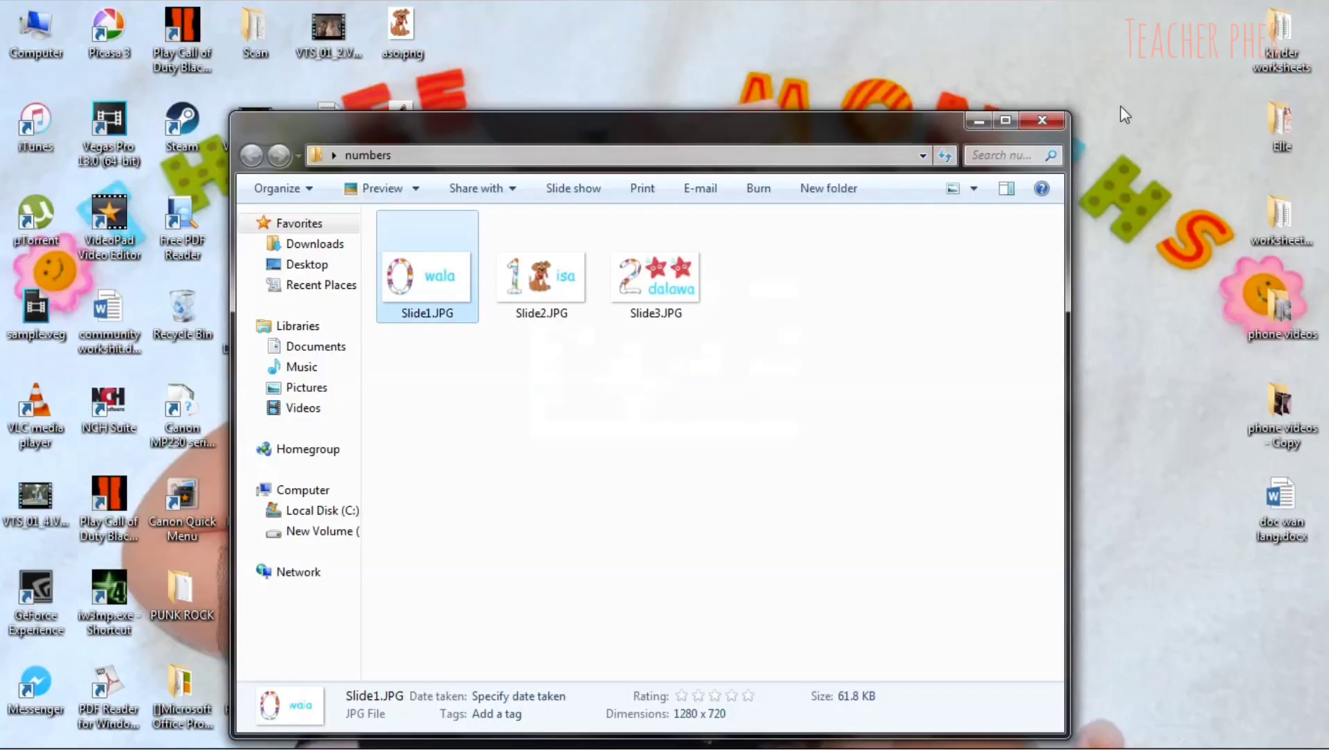
{"action": "left_click", "coordinate": [1048, 119]}
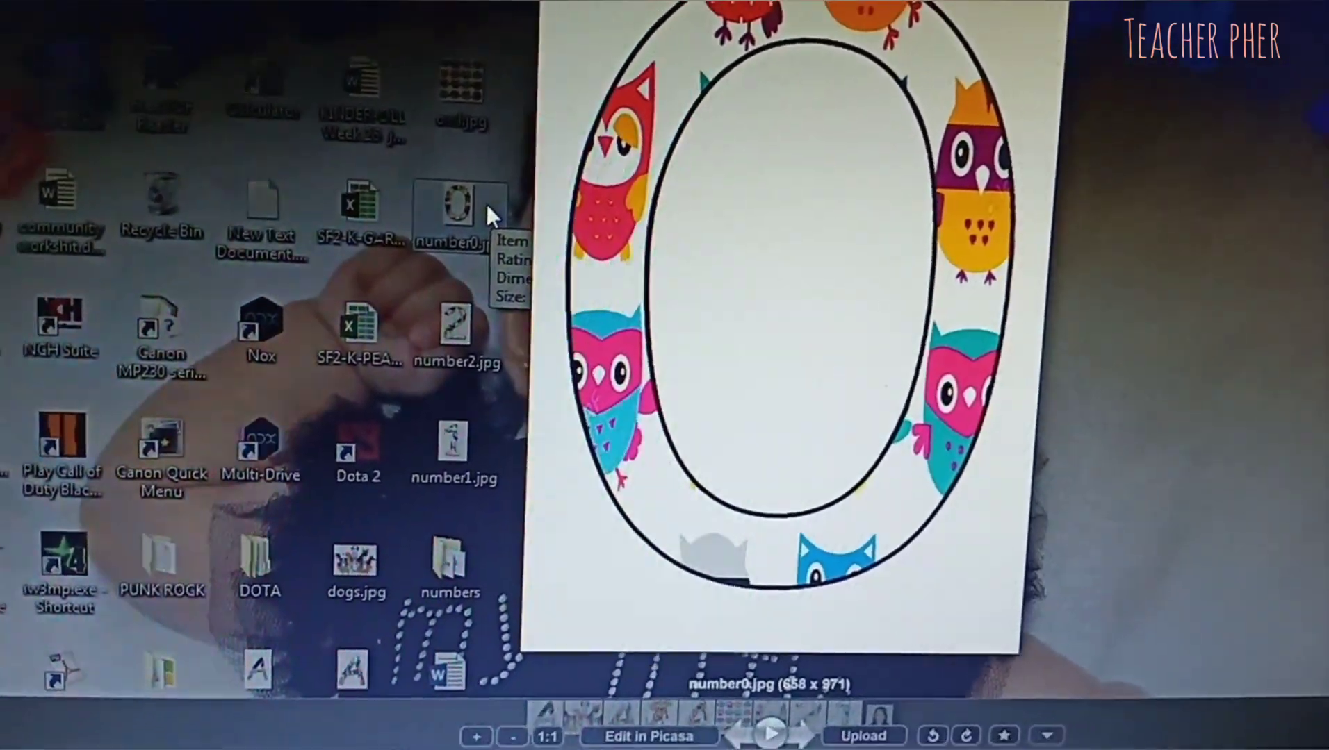
{"action": "key", "text": "Right"}
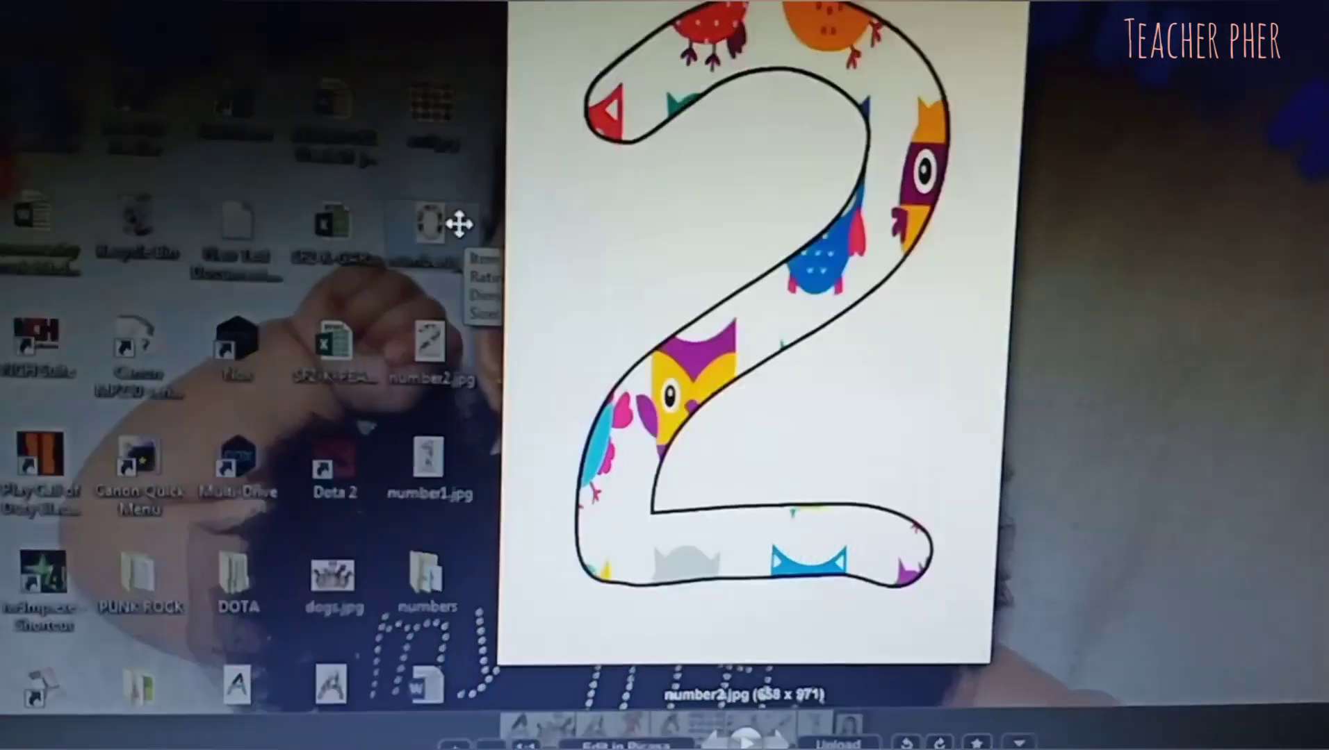
{"action": "key", "text": "Left"}
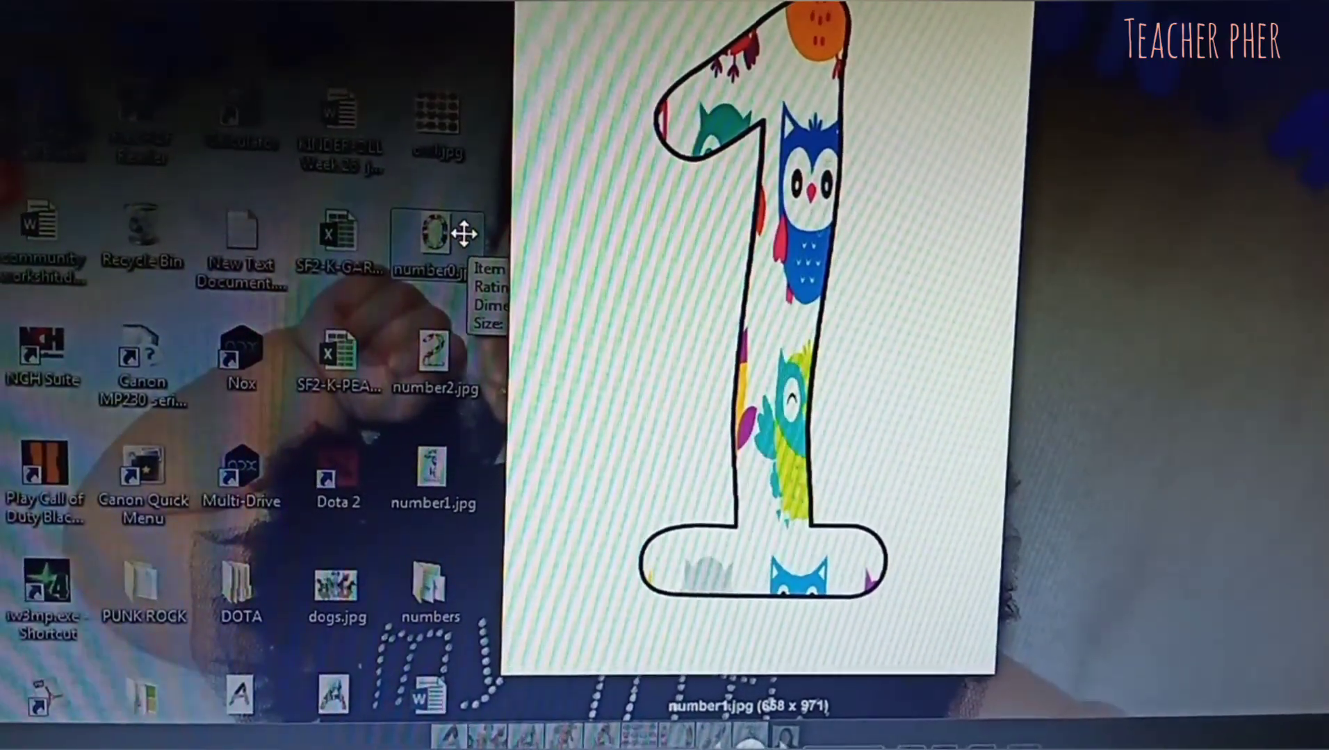